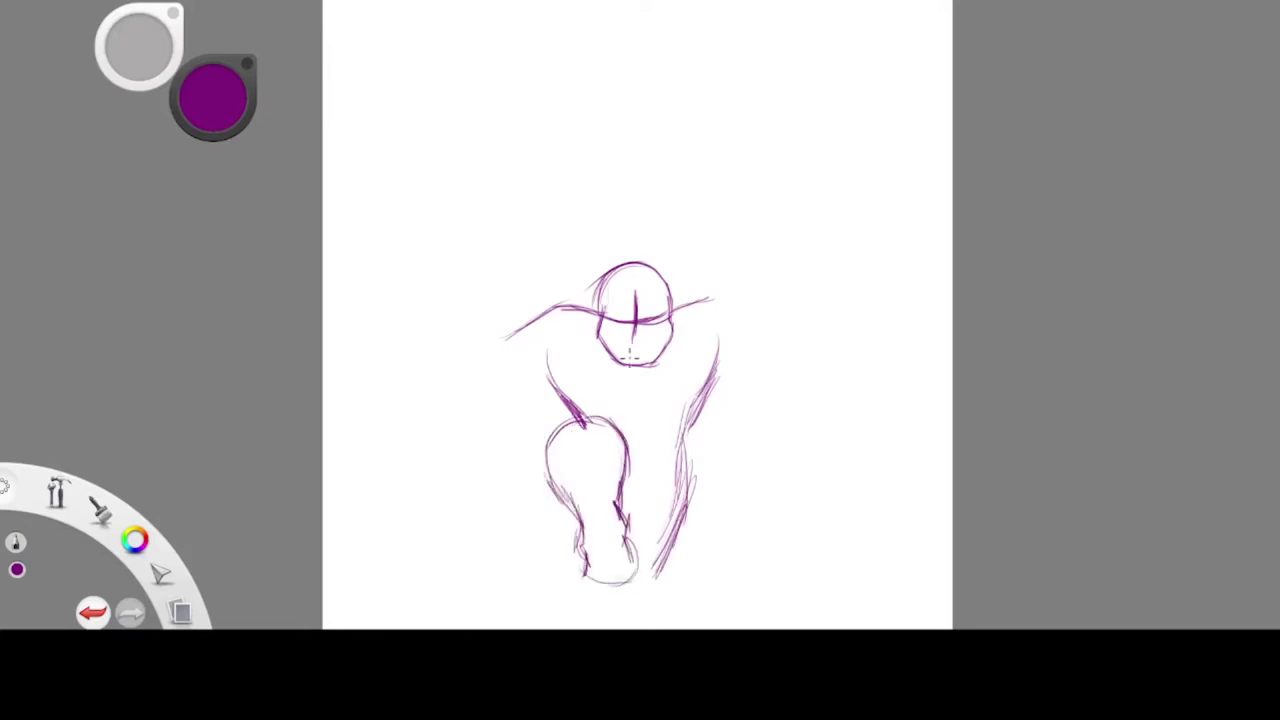
# Reinforce the outer contour of the crouching figure's bent rear leg with sketch strokes
pyautogui.moveTo(688, 417); pyautogui.dragTo(668, 558)
pyautogui.press('space')
pyautogui.moveTo(700, 225)
pyautogui.mouseDown()
pyautogui.moveTo(774, 223)
pyautogui.moveTo(674, 183)
pyautogui.mouseUp()
pyautogui.press('v')
pyautogui.moveTo(723, 368)
pyautogui.mouseDown()
pyautogui.moveTo(734, 339)
pyautogui.moveTo(606, 363)
pyautogui.mouseUp()
pyautogui.press('space')
pyautogui.moveTo(742, 428); pyautogui.dragTo(727, 244)
# Sketch the lower leg and planted foot beneath the front knee, closing the foot with a flat sole line
pyautogui.moveTo(658, 430); pyautogui.dragTo(662, 472)
pyautogui.moveTo(662, 470)
pyautogui.mouseDown()
pyautogui.moveTo(599, 551)
pyautogui.moveTo(604, 576)
pyautogui.moveTo(565, 596)
pyautogui.mouseUp()
pyautogui.moveTo(546, 538); pyautogui.dragTo(554, 594)
pyautogui.moveTo(580, 488); pyautogui.dragTo(548, 530)
pyautogui.moveTo(580, 448); pyautogui.dragTo(576, 510)
pyautogui.moveTo(578, 494)
pyautogui.mouseDown()
pyautogui.moveTo(548, 524)
pyautogui.moveTo(564, 540)
pyautogui.mouseUp()
pyautogui.moveTo(612, 520)
pyautogui.mouseDown()
pyautogui.moveTo(602, 570)
pyautogui.moveTo(625, 595)
pyautogui.mouseUp()
pyautogui.moveTo(625, 595); pyautogui.dragTo(566, 600)
# Select the lower leg and foot, move them up closer to the knee, and clear the selection
pyautogui.press('e')
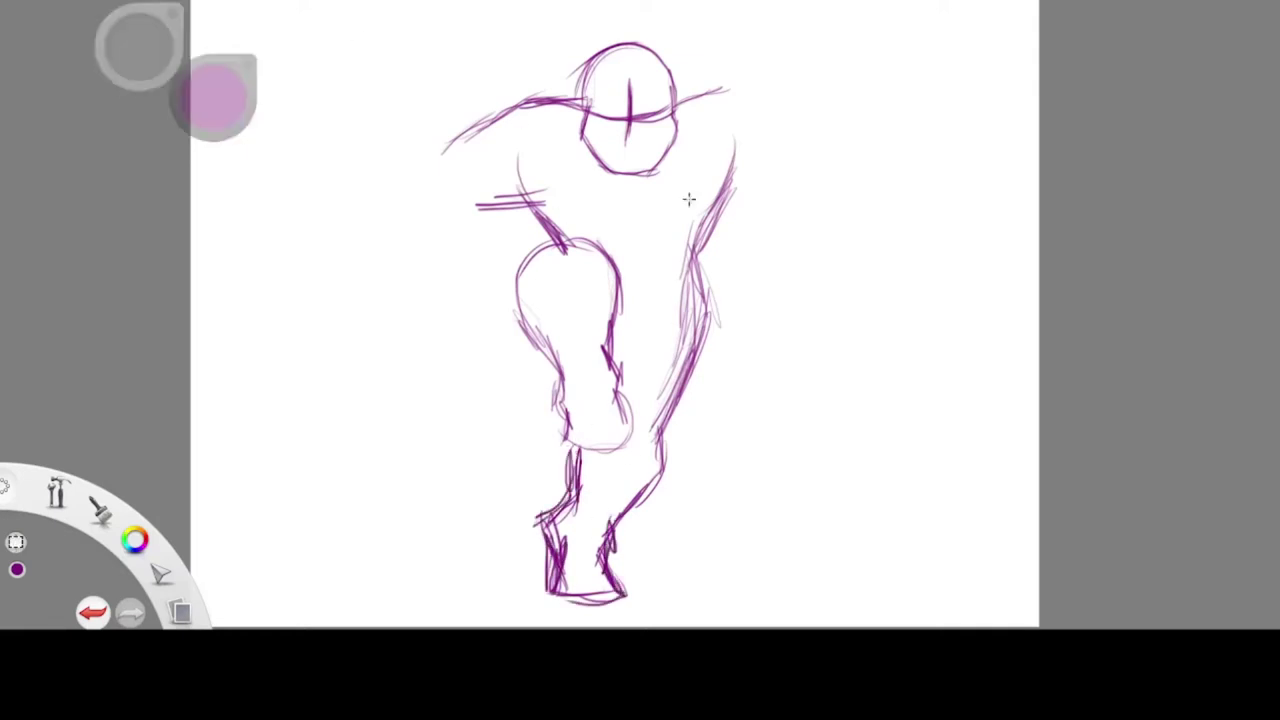
pyautogui.press('v')
pyautogui.moveTo(772, 360); pyautogui.dragTo(804, 354)
pyautogui.moveTo(806, 354); pyautogui.dragTo(815, 335)
pyautogui.moveTo(826, 432); pyautogui.dragTo(825, 416)
pyautogui.moveTo(838, 396); pyautogui.dragTo(842, 398)
pyautogui.moveTo(808, 340); pyautogui.dragTo(812, 321)
pyautogui.moveTo(838, 328); pyautogui.dragTo(842, 338)
pyautogui.moveTo(882, 423); pyautogui.dragTo(883, 403)
pyautogui.hotkey('ctrl', 'd')
# Sketch the underside of the bent rear knee and redefine the side and sole of the foot
pyautogui.press('b')
pyautogui.moveTo(634, 408); pyautogui.dragTo(679, 386)
pyautogui.moveTo(642, 414); pyautogui.dragTo(700, 374)
pyautogui.moveTo(706, 292); pyautogui.dragTo(636, 410)
pyautogui.moveTo(620, 492); pyautogui.dragTo(650, 570)
pyautogui.moveTo(558, 576); pyautogui.dragTo(622, 570)
# Sketch the outstretched arm from the shoulder down to the wrist with upper and lower contours
pyautogui.moveTo(462, 144); pyautogui.dragTo(394, 198)
pyautogui.moveTo(496, 200); pyautogui.dragTo(434, 226)
pyautogui.moveTo(464, 220); pyautogui.dragTo(405, 245)
pyautogui.moveTo(434, 148); pyautogui.dragTo(366, 215)
pyautogui.moveTo(530, 98); pyautogui.dragTo(418, 160)
pyautogui.moveTo(432, 226); pyautogui.dragTo(418, 266)
pyautogui.moveTo(390, 196); pyautogui.dragTo(340, 260)
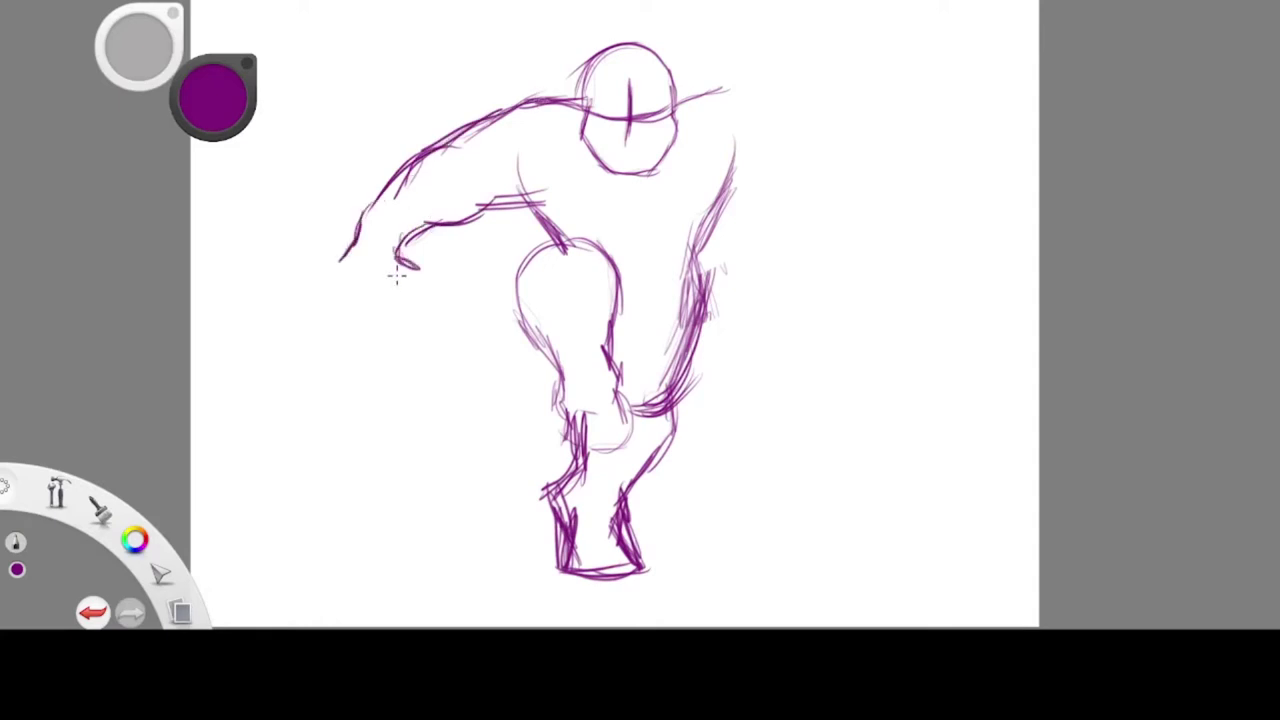
# Draw the shirt's V-neckline and the ragged cloth hem across the rear thigh
pyautogui.moveTo(781, 98); pyautogui.dragTo(777, 233)
pyautogui.moveTo(552, 238)
pyautogui.mouseDown()
pyautogui.moveTo(556, 278)
pyautogui.moveTo(620, 376)
pyautogui.mouseUp()
pyautogui.moveTo(684, 236)
pyautogui.mouseDown()
pyautogui.moveTo(685, 303)
pyautogui.moveTo(611, 396)
pyautogui.mouseUp()
pyautogui.moveTo(692, 400); pyautogui.dragTo(732, 315)
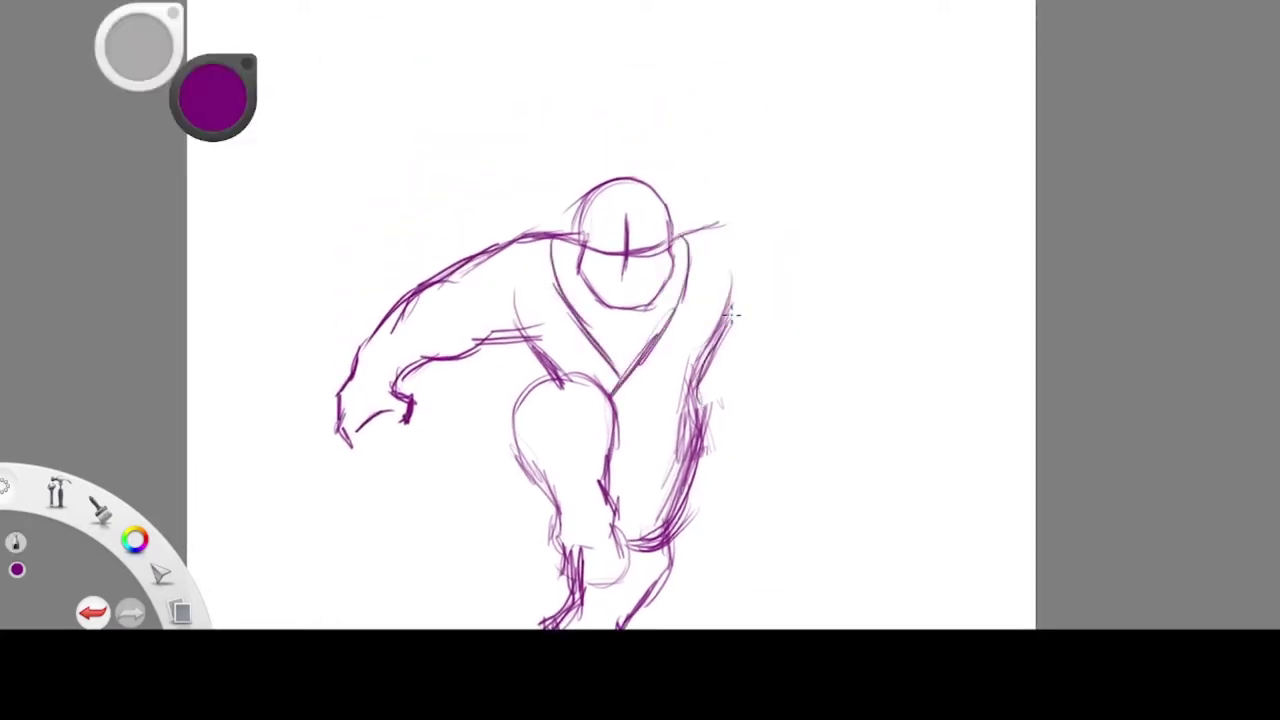
pyautogui.moveTo(688, 366); pyautogui.dragTo(728, 462)
pyautogui.moveTo(642, 469); pyautogui.dragTo(724, 447)
pyautogui.moveTo(612, 453); pyautogui.dragTo(668, 475)
# Outline the flared shirt shoulders on both sides and the shirt's angular lower edges
pyautogui.moveTo(578, 203); pyautogui.dragTo(490, 316)
pyautogui.moveTo(517, 264); pyautogui.dragTo(488, 328)
pyautogui.moveTo(488, 330); pyautogui.dragTo(560, 341)
pyautogui.moveTo(558, 332); pyautogui.dragTo(529, 384)
pyautogui.moveTo(664, 203); pyautogui.dragTo(766, 289)
pyautogui.moveTo(764, 287); pyautogui.dragTo(685, 344)
pyautogui.moveTo(692, 338)
pyautogui.mouseDown()
pyautogui.moveTo(733, 389)
pyautogui.moveTo(626, 429)
pyautogui.mouseUp()
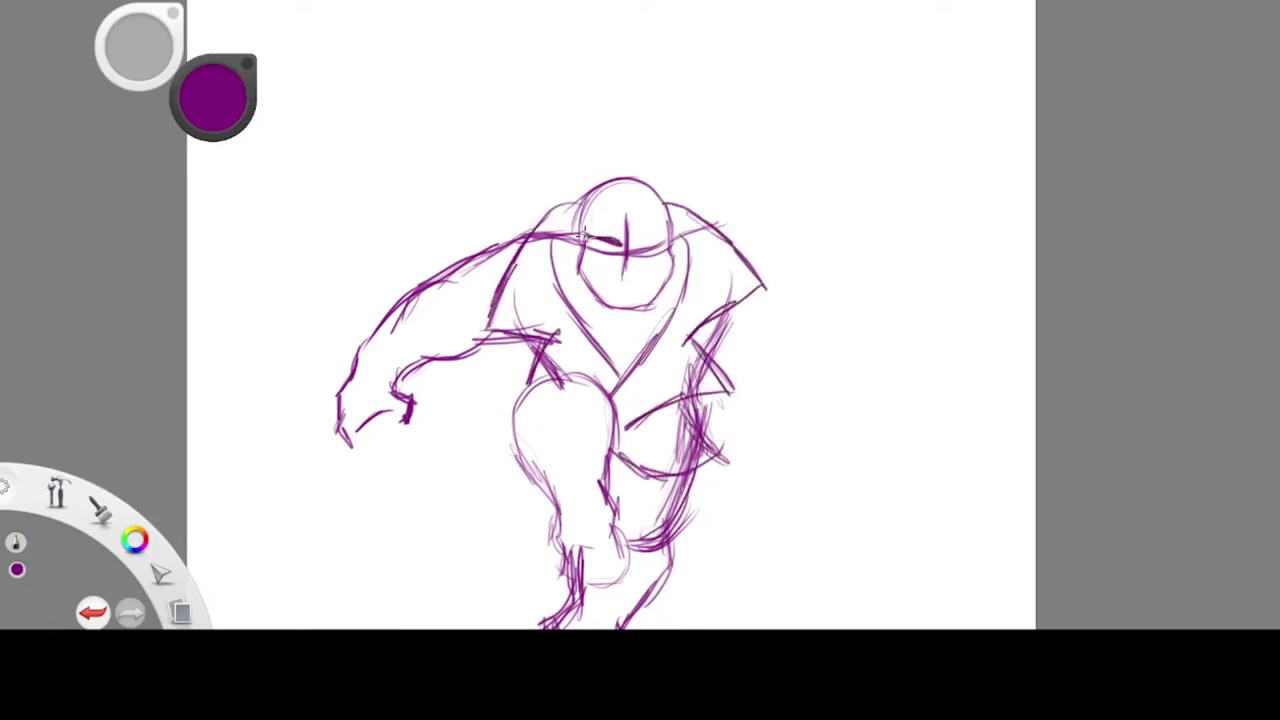
# Draw the angry brows, eyes, nose and jawline on the figure's face
pyautogui.moveTo(582, 230); pyautogui.dragTo(620, 240)
pyautogui.moveTo(640, 238); pyautogui.dragTo(672, 224)
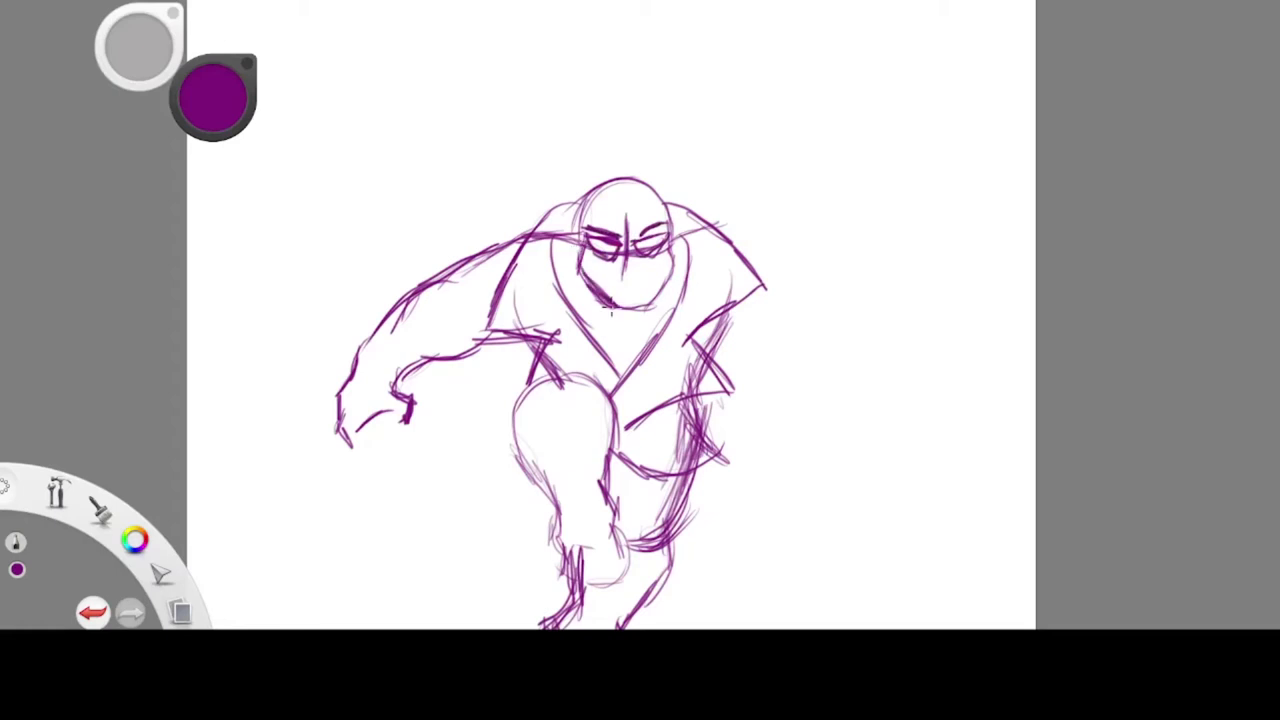
pyautogui.moveTo(596, 284); pyautogui.dragTo(670, 296)
pyautogui.moveTo(677, 246); pyautogui.dragTo(668, 300)
pyautogui.moveTo(618, 240); pyautogui.dragTo(628, 268)
# Sketch the hair fringe and outer hair around the head, and add a curved collar under the chin
pyautogui.moveTo(602, 194); pyautogui.dragTo(624, 222)
pyautogui.moveTo(606, 196); pyautogui.dragTo(676, 232)
pyautogui.moveTo(604, 196); pyautogui.dragTo(580, 228)
pyautogui.moveTo(614, 182); pyautogui.dragTo(690, 194)
pyautogui.moveTo(660, 180)
pyautogui.mouseDown()
pyautogui.moveTo(697, 242)
pyautogui.moveTo(680, 268)
pyautogui.mouseUp()
pyautogui.moveTo(622, 180)
pyautogui.mouseDown()
pyautogui.moveTo(565, 187)
pyautogui.moveTo(552, 250)
pyautogui.mouseUp()
pyautogui.moveTo(550, 246)
pyautogui.mouseDown()
pyautogui.moveTo(580, 280)
pyautogui.moveTo(682, 290)
pyautogui.mouseUp()
# Draw the rounded sleeve cuff around the outstretched arm near the elbow
pyautogui.moveTo(460, 268); pyautogui.dragTo(404, 340)
pyautogui.moveTo(406, 362); pyautogui.dragTo(516, 328)
pyautogui.moveTo(530, 376)
pyautogui.mouseDown()
pyautogui.moveTo(566, 440)
pyautogui.moveTo(527, 374)
pyautogui.mouseUp()
# Sketch the cloth hem and shin contours below the front knee, and add short strokes at the far shoulder and sleeve
pyautogui.moveTo(515, 440)
pyautogui.mouseDown()
pyautogui.moveTo(518, 492)
pyautogui.moveTo(565, 442)
pyautogui.mouseUp()
pyautogui.moveTo(566, 440); pyautogui.dragTo(620, 468)
pyautogui.moveTo(616, 418); pyautogui.dragTo(626, 480)
pyautogui.moveTo(545, 480); pyautogui.dragTo(576, 584)
pyautogui.moveTo(584, 582); pyautogui.dragTo(625, 572)
pyautogui.moveTo(604, 460); pyautogui.dragTo(626, 546)
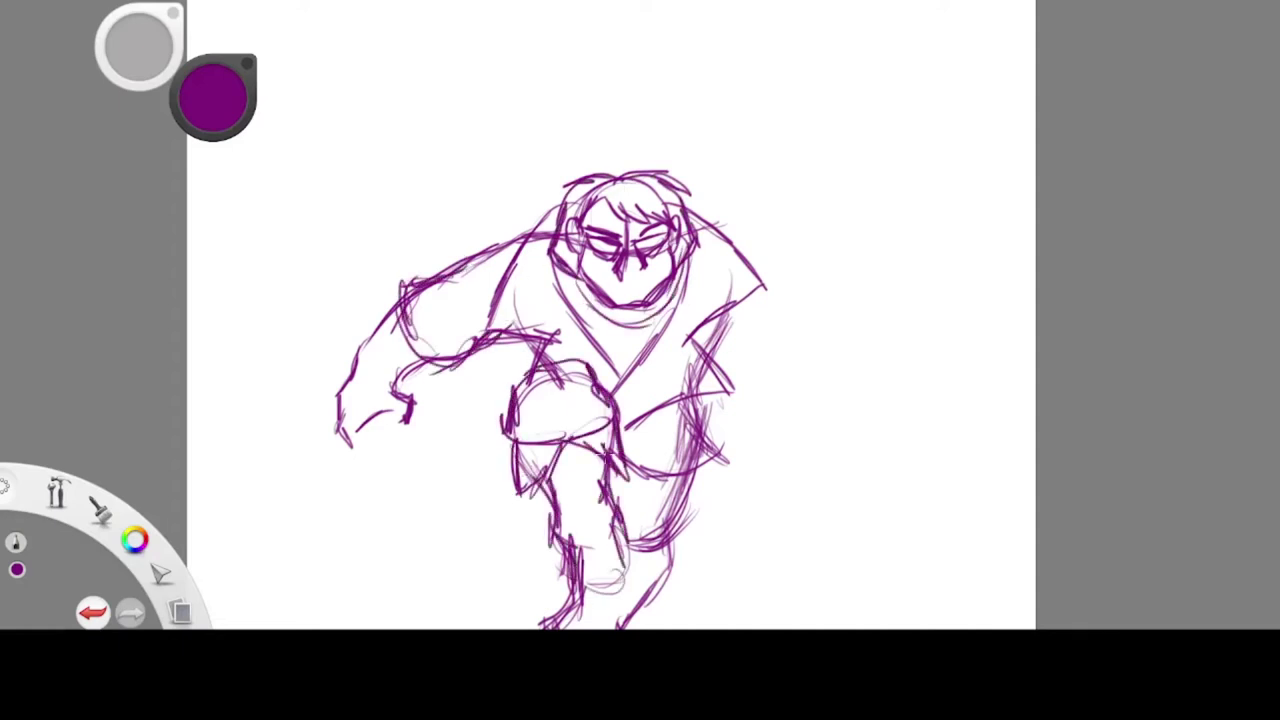
pyautogui.moveTo(696, 216); pyautogui.dragTo(738, 206)
pyautogui.moveTo(750, 310); pyautogui.dragTo(718, 340)
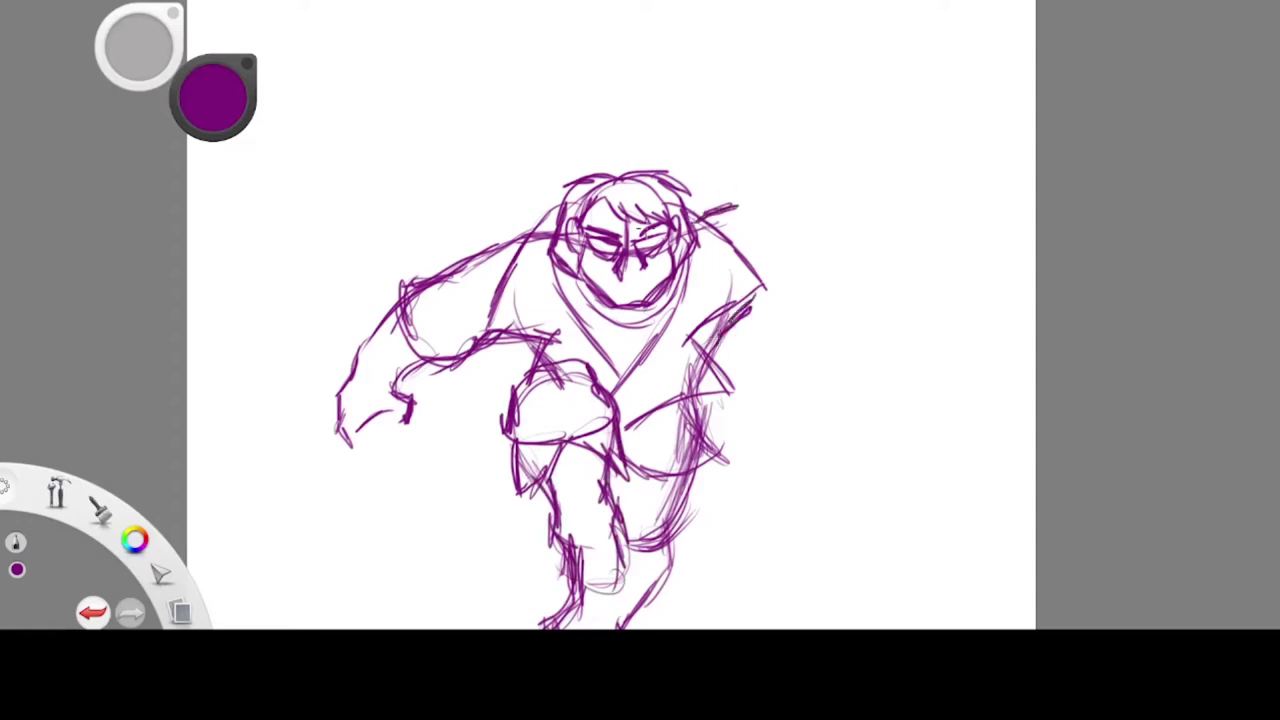
# Sketch a second head with facial guide lines directly above the first figure's head
pyautogui.press('space')
pyautogui.moveTo(445, 147)
pyautogui.mouseDown()
pyautogui.moveTo(783, 114)
pyautogui.moveTo(794, 206)
pyautogui.mouseUp()
pyautogui.moveTo(567, 191); pyautogui.dragTo(564, 264)
pyautogui.moveTo(525, 226); pyautogui.dragTo(598, 238)
pyautogui.moveTo(586, 170)
pyautogui.mouseDown()
pyautogui.moveTo(526, 234)
pyautogui.moveTo(545, 286)
pyautogui.moveTo(520, 272)
pyautogui.moveTo(620, 268)
pyautogui.mouseUp()
pyautogui.moveTo(630, 210); pyautogui.dragTo(632, 255)
pyautogui.moveTo(574, 168); pyautogui.dragTo(630, 250)
pyautogui.moveTo(608, 268)
pyautogui.mouseDown()
pyautogui.moveTo(663, 221)
pyautogui.moveTo(602, 294)
pyautogui.mouseUp()
# Draw the neck and shoulder line of the second figure extending sideways from its head
pyautogui.moveTo(632, 233); pyautogui.dragTo(706, 219)
pyautogui.moveTo(664, 232)
pyautogui.mouseDown()
pyautogui.moveTo(727, 210)
pyautogui.moveTo(766, 224)
pyautogui.mouseUp()
pyautogui.moveTo(686, 220); pyautogui.dragTo(764, 218)
pyautogui.moveTo(630, 228); pyautogui.dragTo(686, 216)
pyautogui.moveTo(636, 224)
pyautogui.mouseDown()
pyautogui.moveTo(732, 212)
pyautogui.moveTo(775, 270)
pyautogui.mouseUp()
pyautogui.moveTo(749, 181); pyautogui.dragTo(702, 300)
pyautogui.press('v')
pyautogui.moveTo(806, 159); pyautogui.dragTo(771, 165)
pyautogui.hotkey('ctrl', 'd')
# Sketch the second figure's curved body and hanging limb lines beside the first figure's shoulder
pyautogui.moveTo(733, 272); pyautogui.dragTo(803, 245)
pyautogui.moveTo(752, 262)
pyautogui.mouseDown()
pyautogui.moveTo(830, 241)
pyautogui.moveTo(865, 250)
pyautogui.moveTo(882, 365)
pyautogui.mouseUp()
pyautogui.moveTo(770, 283)
pyautogui.mouseDown()
pyautogui.moveTo(815, 310)
pyautogui.moveTo(822, 380)
pyautogui.mouseUp()
pyautogui.moveTo(668, 343); pyautogui.dragTo(762, 458)
pyautogui.moveTo(730, 422); pyautogui.dragTo(774, 466)
pyautogui.moveTo(826, 362); pyautogui.dragTo(831, 436)
pyautogui.moveTo(728, 418); pyautogui.dragTo(810, 498)
pyautogui.moveTo(835, 376); pyautogui.dragTo(831, 426)
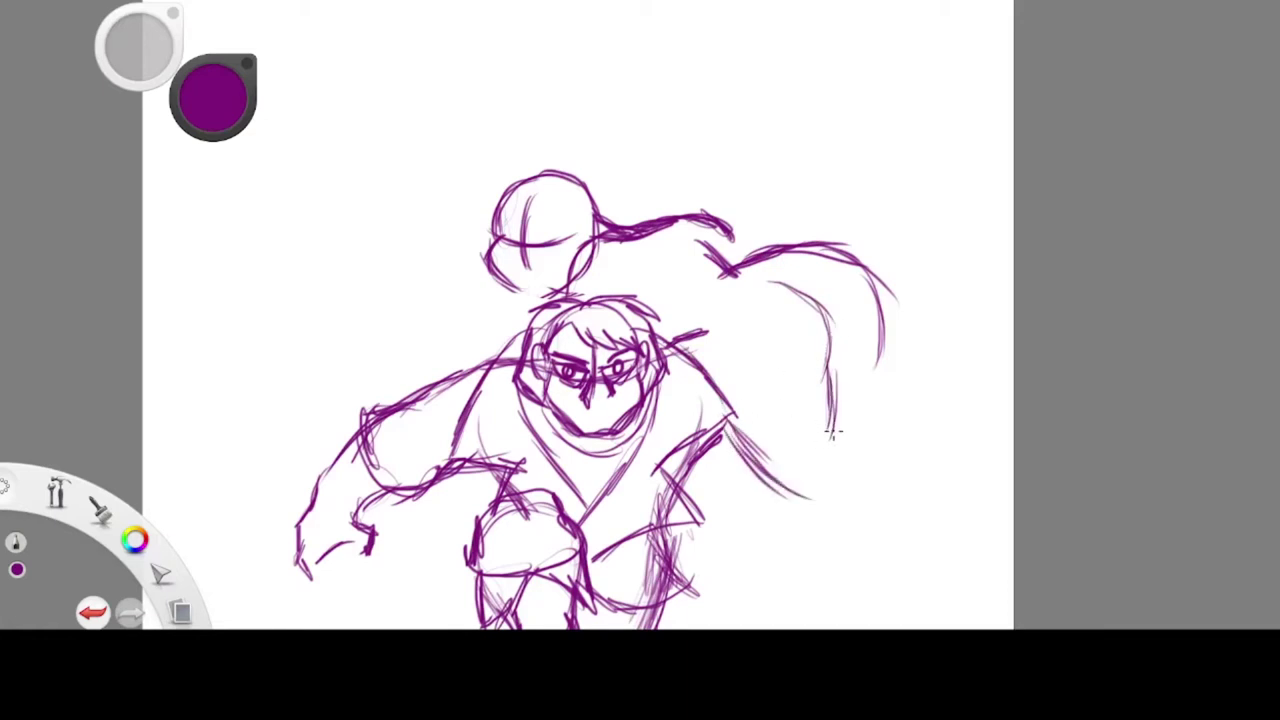
# Select the second figure, scale it down slightly, and clear the selection
pyautogui.press('m')
pyautogui.moveTo(490, 172); pyautogui.dragTo(572, 152)
pyautogui.press('v')
pyautogui.moveTo(544, 100); pyautogui.dragTo(623, 180)
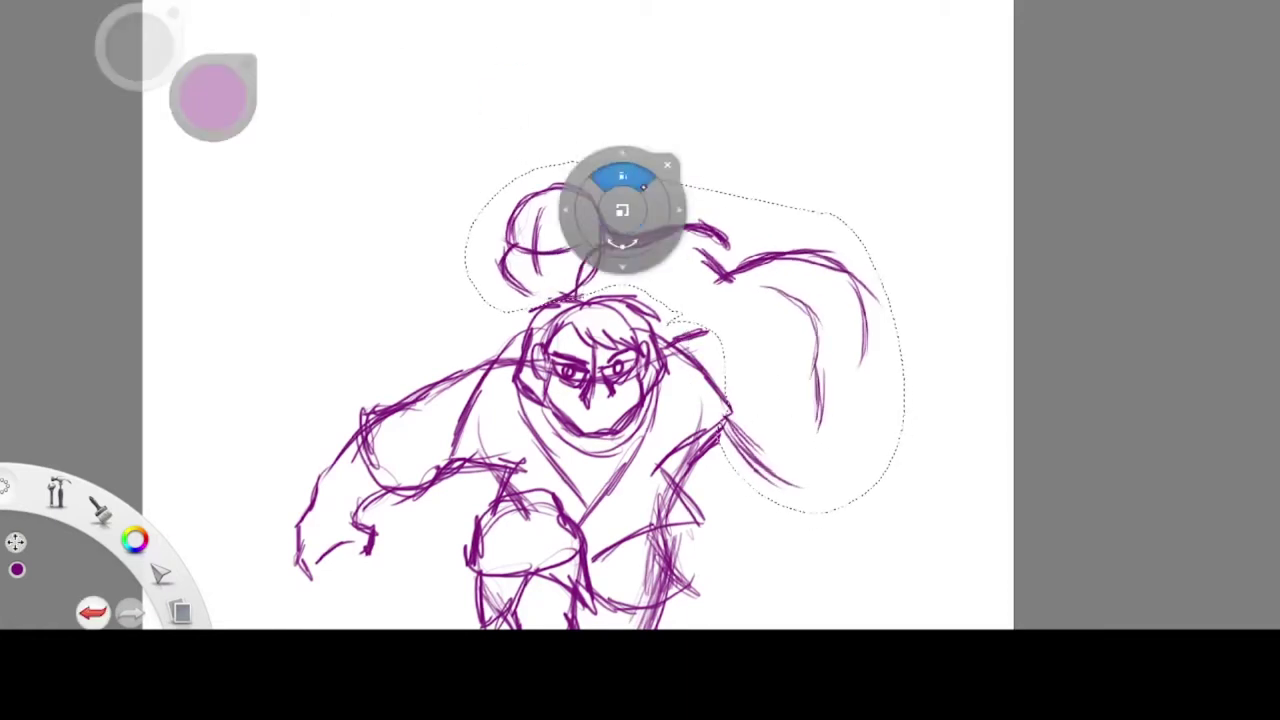
pyautogui.hotkey('ctrl', 'd')
# Connect the second figure's body to the first figure's shoulder with curved strokes and a cross contour near the hip
pyautogui.press('b')
pyautogui.moveTo(722, 285)
pyautogui.mouseDown()
pyautogui.moveTo(672, 341)
pyautogui.moveTo(808, 350)
pyautogui.mouseUp()
pyautogui.moveTo(820, 305); pyautogui.dragTo(807, 364)
pyautogui.moveTo(821, 265); pyautogui.dragTo(812, 349)
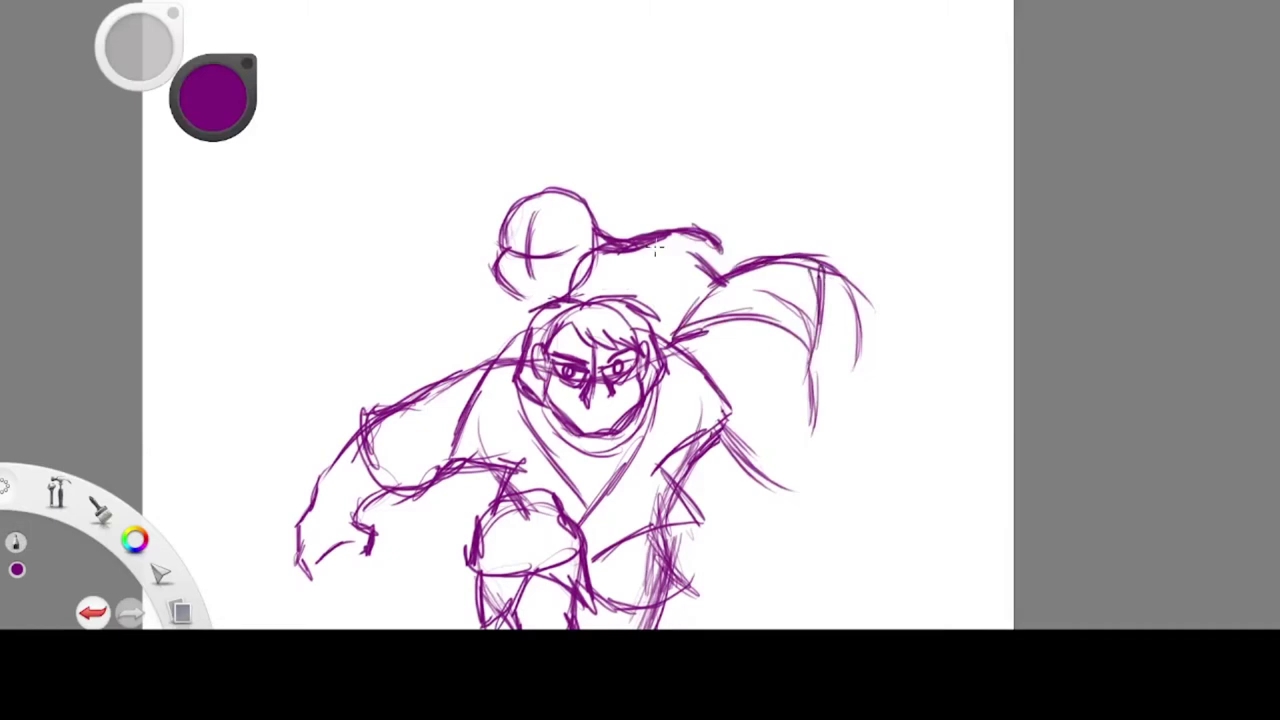
# Draw the limb stretching out behind the first figure's shoulder, with its bent end
pyautogui.moveTo(797, 444); pyautogui.dragTo(884, 436)
pyautogui.moveTo(728, 452)
pyautogui.mouseDown()
pyautogui.moveTo(812, 506)
pyautogui.moveTo(900, 478)
pyautogui.mouseUp()
pyautogui.moveTo(895, 436); pyautogui.dragTo(833, 437)
pyautogui.moveTo(850, 508); pyautogui.dragTo(940, 496)
pyautogui.moveTo(860, 440); pyautogui.dragTo(966, 462)
# Sketch the hanging limb over the second figure's far side and add cloth edges beneath the outstretched limb
pyautogui.moveTo(864, 334); pyautogui.dragTo(850, 368)
pyautogui.moveTo(866, 345); pyautogui.dragTo(866, 422)
pyautogui.moveTo(815, 261); pyautogui.dragTo(864, 358)
pyautogui.moveTo(863, 300)
pyautogui.mouseDown()
pyautogui.moveTo(843, 369)
pyautogui.moveTo(864, 425)
pyautogui.mouseUp()
pyautogui.moveTo(872, 484); pyautogui.dragTo(891, 543)
pyautogui.moveTo(801, 514); pyautogui.dragTo(856, 554)
pyautogui.moveTo(832, 546); pyautogui.dragTo(887, 583)
pyautogui.moveTo(846, 248)
pyautogui.mouseDown()
pyautogui.moveTo(764, 260)
pyautogui.moveTo(842, 282)
pyautogui.moveTo(896, 350)
pyautogui.mouseUp()
pyautogui.moveTo(868, 286); pyautogui.dragTo(882, 390)
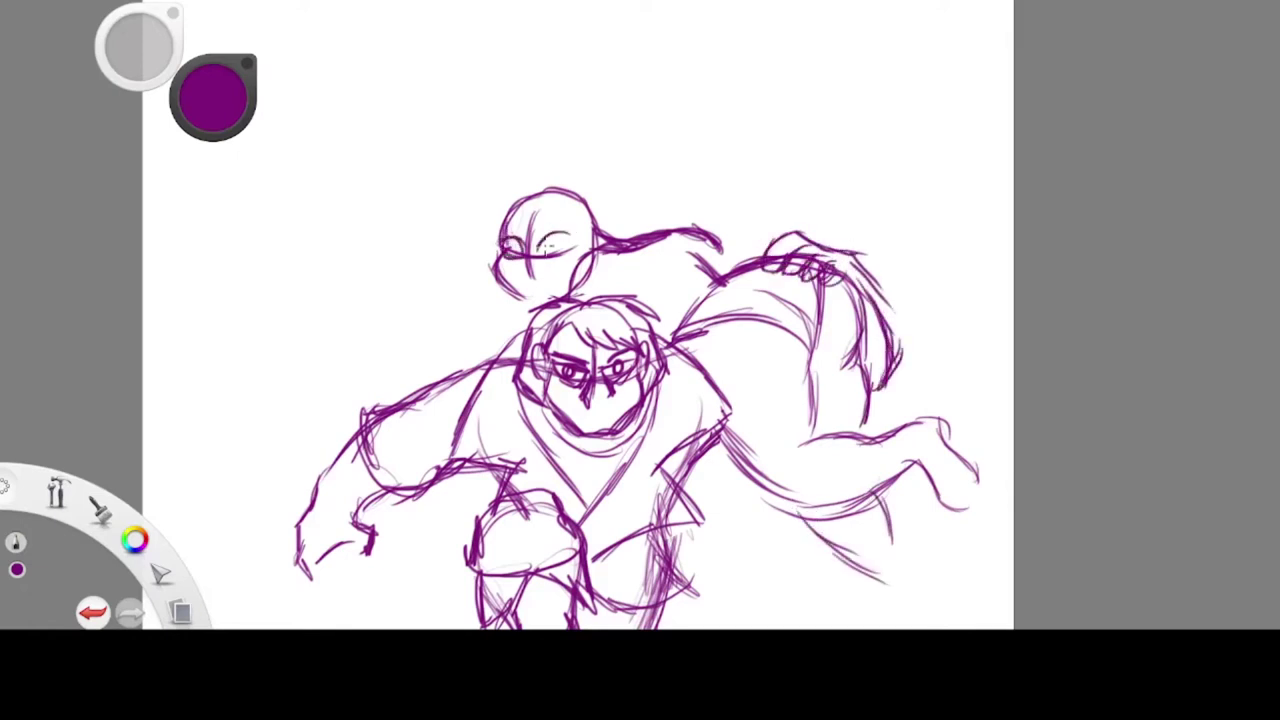
# Sketch a broad angular blade rising above the first figure's outstretched hand, undoing the initial curved stroke
pyautogui.press('space')
pyautogui.moveTo(642, 322)
pyautogui.mouseDown()
pyautogui.moveTo(709, 284)
pyautogui.moveTo(733, 219)
pyautogui.mouseUp()
pyautogui.press('l')
pyautogui.moveTo(712, 133)
pyautogui.mouseDown()
pyautogui.moveTo(634, 100)
pyautogui.moveTo(806, 157)
pyautogui.mouseUp()
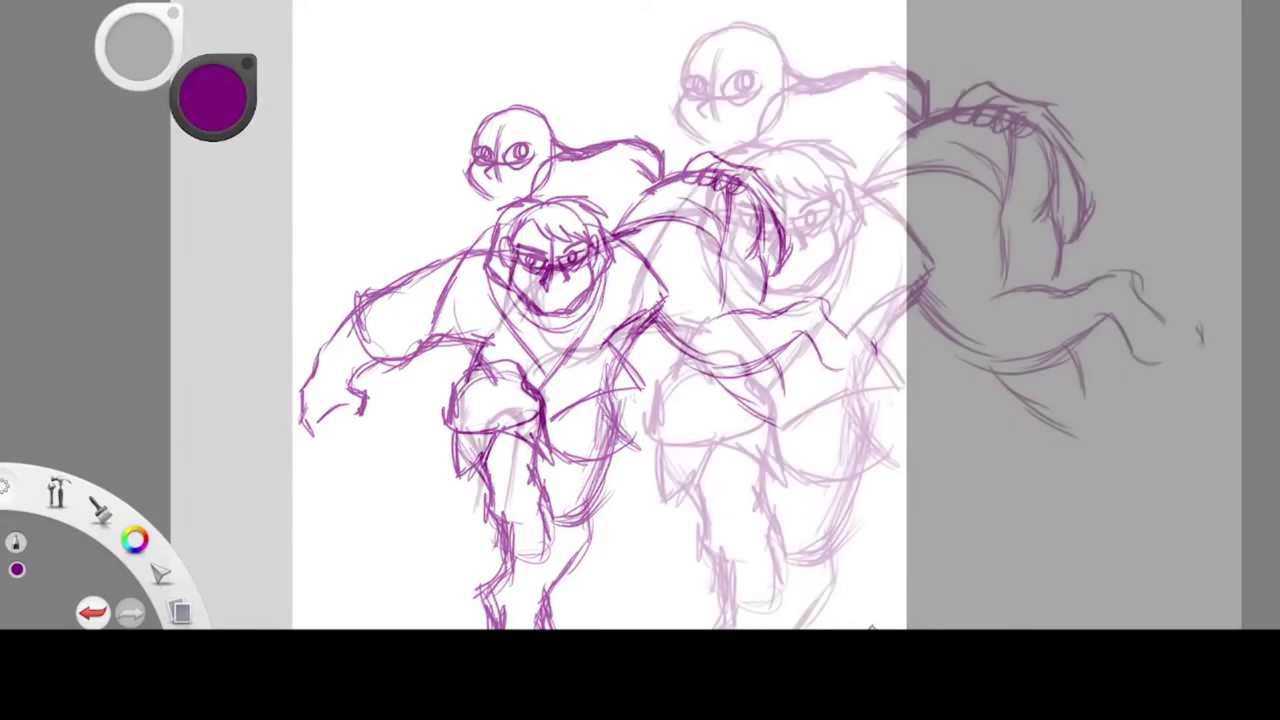
pyautogui.moveTo(556, 252)
pyautogui.mouseDown()
pyautogui.moveTo(528, 300)
pyautogui.moveTo(503, 228)
pyautogui.moveTo(541, 88)
pyautogui.moveTo(592, 196)
pyautogui.moveTo(577, 270)
pyautogui.mouseUp()
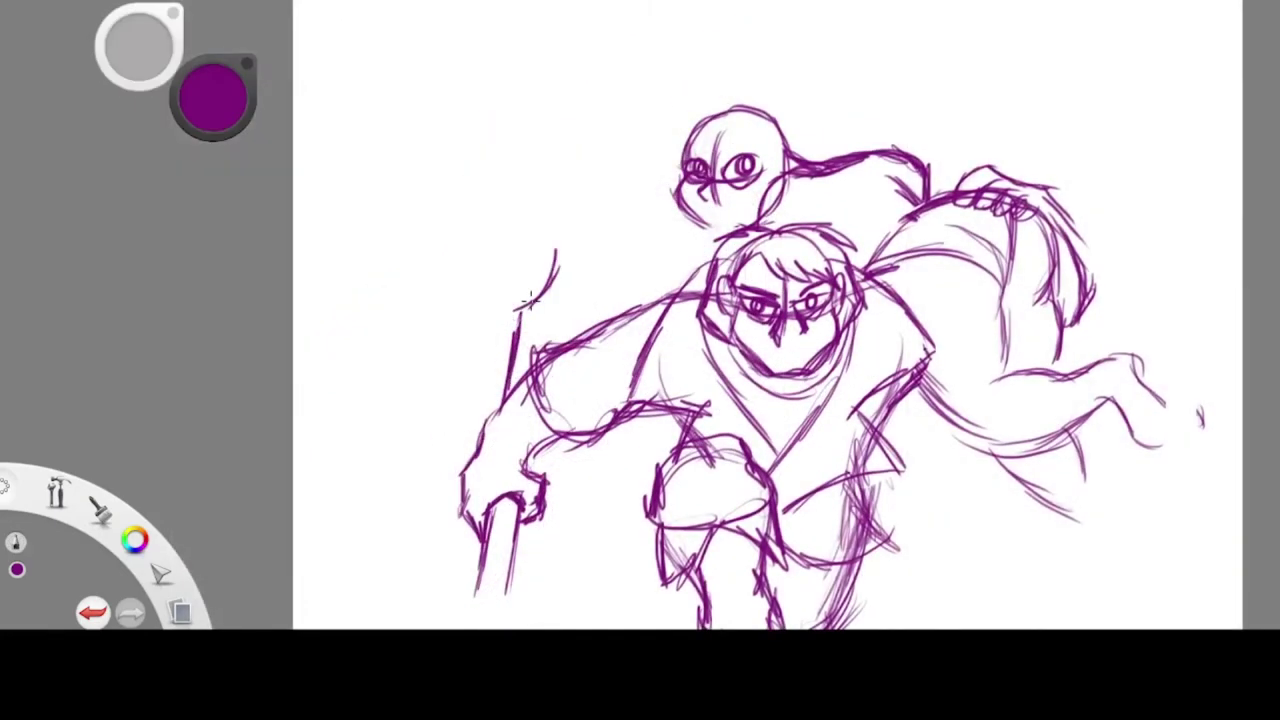
pyautogui.hotkey('ctrl', 'z')
pyautogui.moveTo(616, 128); pyautogui.dragTo(550, 350)
pyautogui.moveTo(516, 258); pyautogui.dragTo(518, 292)
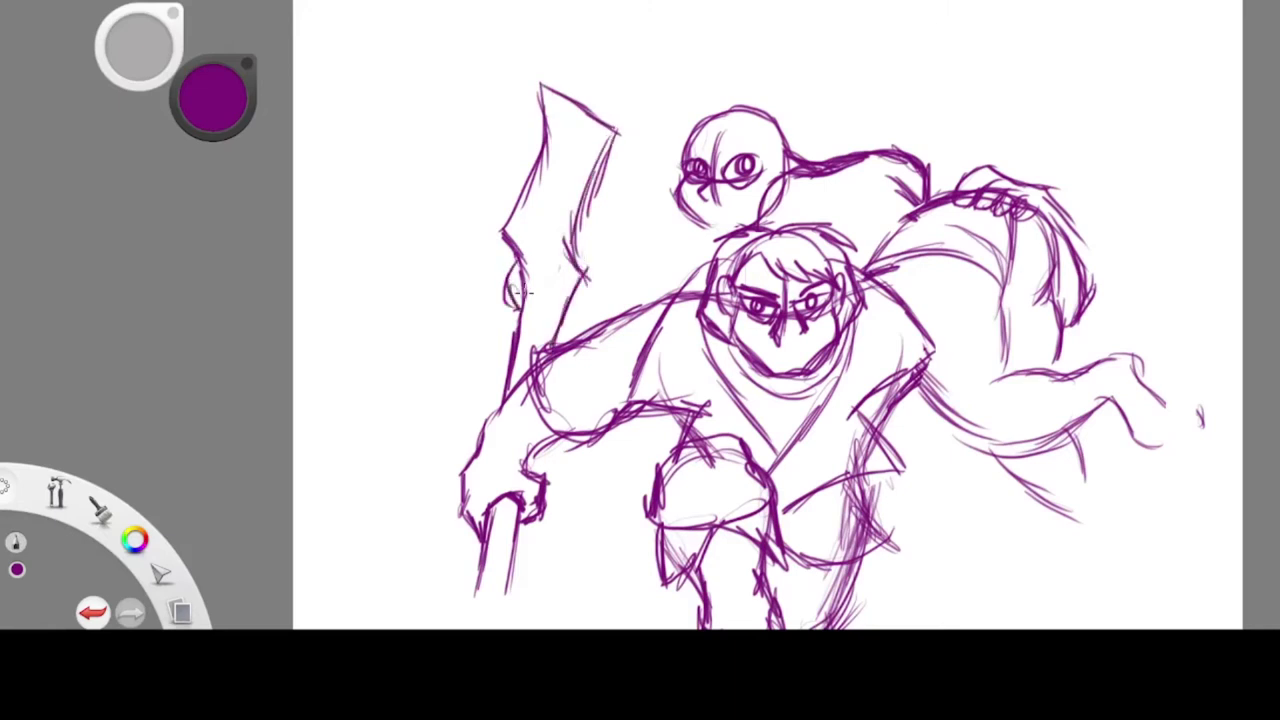
# Add inner bevel lines to the weapon's blade and reinforce its edges and base
pyautogui.moveTo(538, 336); pyautogui.dragTo(517, 364)
pyautogui.moveTo(518, 250)
pyautogui.mouseDown()
pyautogui.moveTo(532, 312)
pyautogui.moveTo(558, 322)
pyautogui.mouseUp()
pyautogui.moveTo(548, 122)
pyautogui.mouseDown()
pyautogui.moveTo(600, 158)
pyautogui.moveTo(588, 148)
pyautogui.mouseUp()
pyautogui.moveTo(612, 131); pyautogui.dragTo(582, 258)
pyautogui.moveTo(584, 180); pyautogui.dragTo(584, 274)
pyautogui.moveTo(603, 132)
pyautogui.mouseDown()
pyautogui.moveTo(566, 236)
pyautogui.moveTo(588, 166)
pyautogui.mouseUp()
pyautogui.moveTo(543, 130); pyautogui.dragTo(504, 232)
pyautogui.moveTo(546, 94); pyautogui.dragTo(505, 234)
pyautogui.moveTo(541, 238); pyautogui.dragTo(564, 308)
pyautogui.moveTo(554, 162); pyautogui.dragTo(538, 248)
# Darken the sides of the weapon's shaft below the gripping hand down to its round end
pyautogui.press('space')
pyautogui.moveTo(461, 197); pyautogui.dragTo(808, 238)
pyautogui.moveTo(540, 310); pyautogui.dragTo(494, 424)
pyautogui.moveTo(535, 334)
pyautogui.mouseDown()
pyautogui.moveTo(515, 468)
pyautogui.moveTo(480, 484)
pyautogui.moveTo(518, 476)
pyautogui.mouseUp()
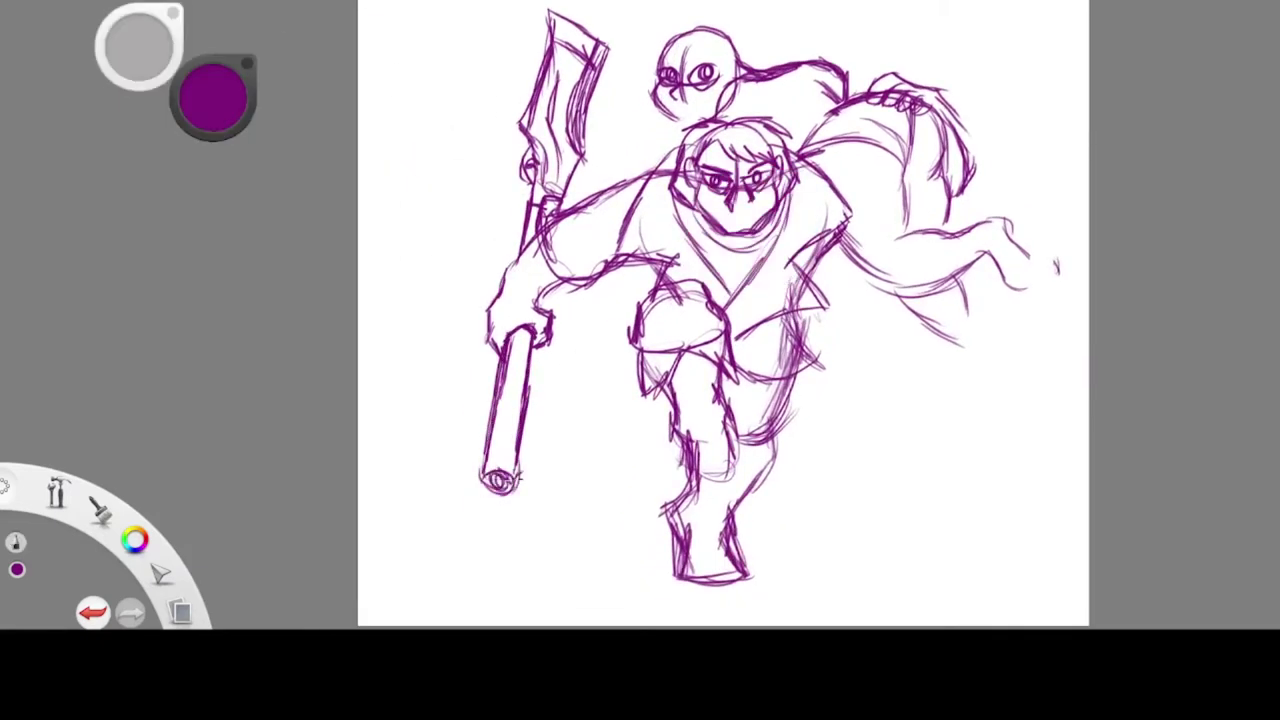
# Lasso the second figure's head, adjust its size with the transform puck, and clear the selection
pyautogui.press('space')
pyautogui.moveTo(507, 86)
pyautogui.mouseDown()
pyautogui.moveTo(714, 243)
pyautogui.moveTo(751, 225)
pyautogui.mouseUp()
pyautogui.press('l')
pyautogui.moveTo(648, 238)
pyautogui.mouseDown()
pyautogui.moveTo(613, 303)
pyautogui.moveTo(645, 230)
pyautogui.mouseUp()
pyautogui.press('v')
pyautogui.moveTo(630, 185)
pyautogui.mouseDown()
pyautogui.moveTo(686, 166)
pyautogui.moveTo(611, 146)
pyautogui.moveTo(623, 157)
pyautogui.mouseUp()
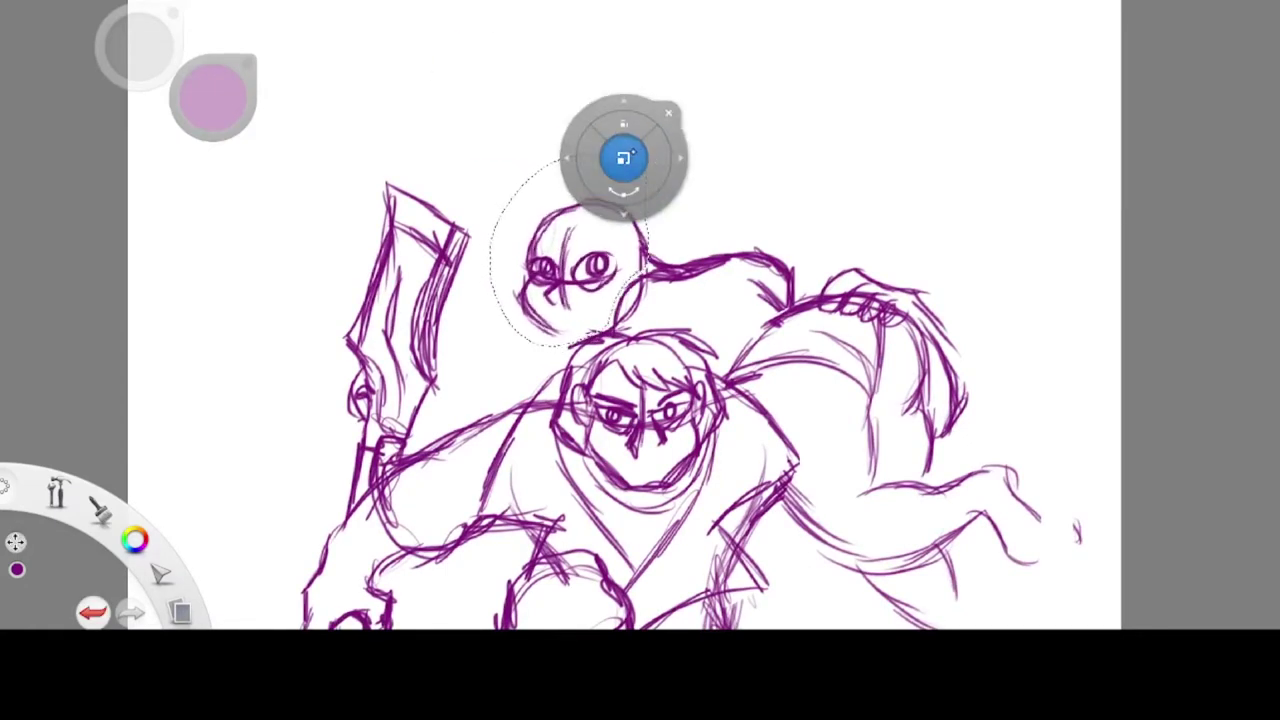
pyautogui.hotkey('ctrl', 'd')
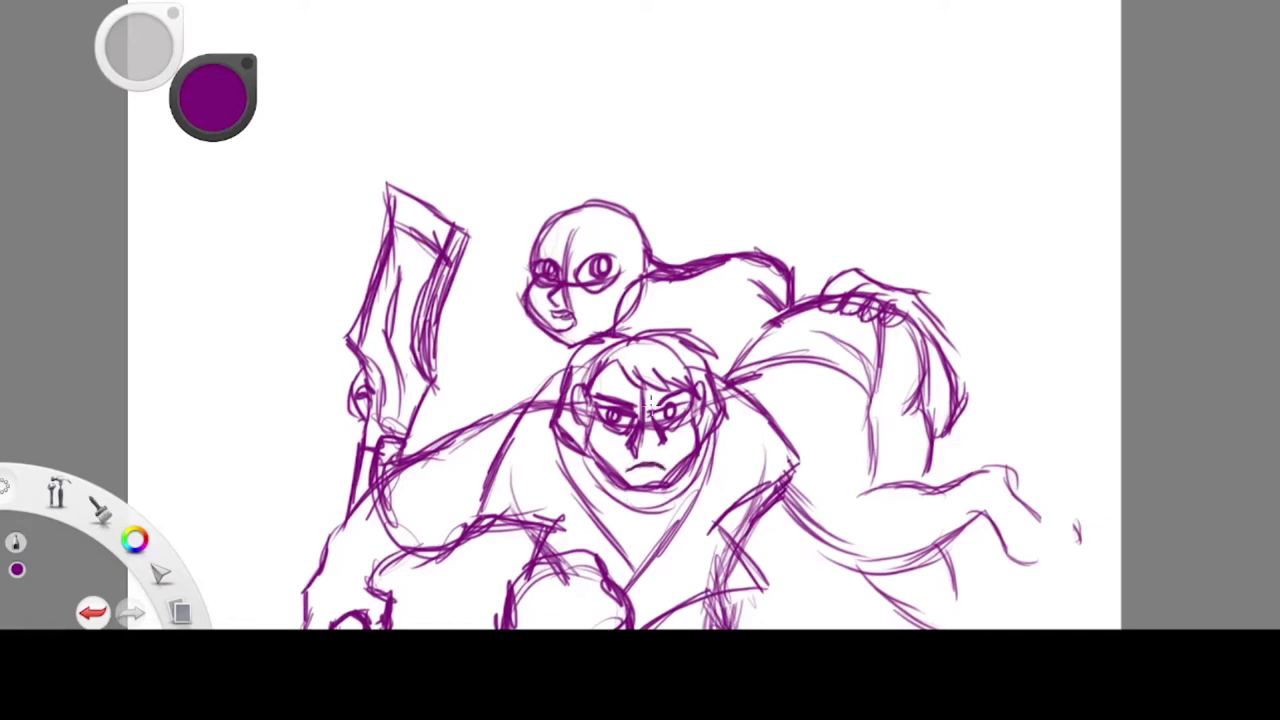
# Reinforce the outstretched forearm and hanging limb, and add curved fold lines across the second figure's upper body
pyautogui.moveTo(338, 500); pyautogui.dragTo(380, 486)
pyautogui.moveTo(356, 516); pyautogui.dragTo(420, 572)
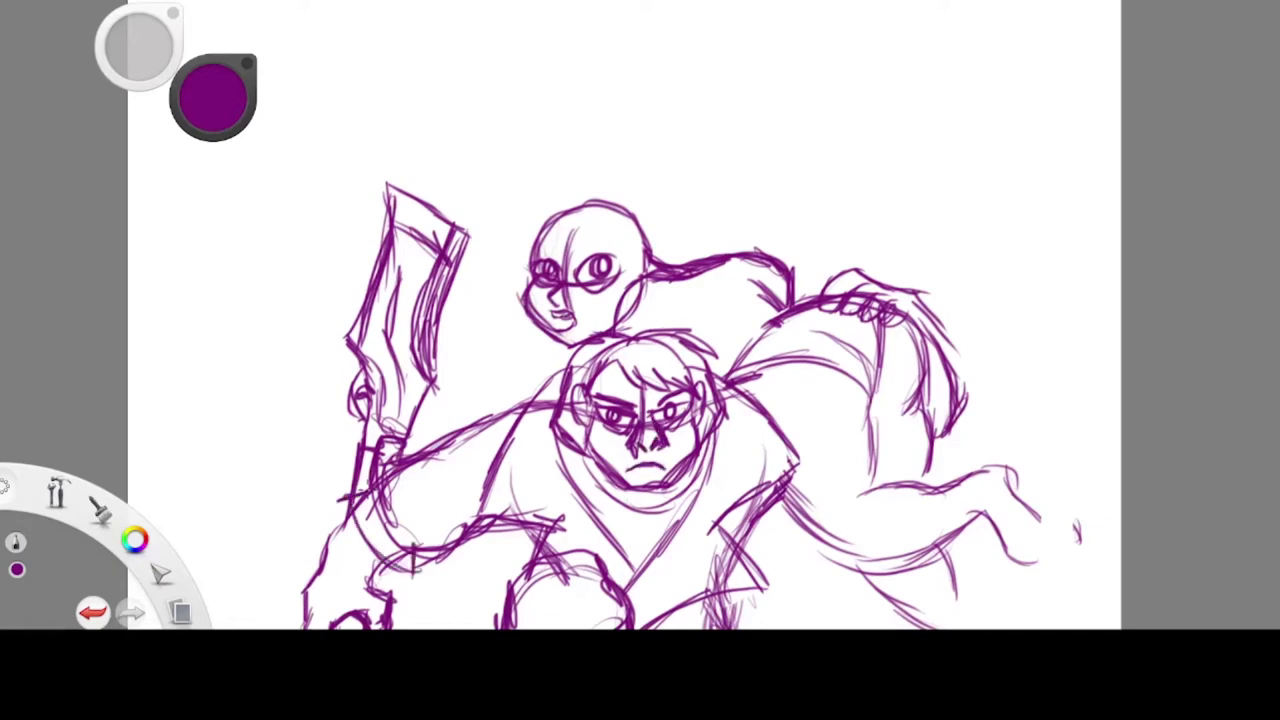
pyautogui.moveTo(958, 378); pyautogui.dragTo(934, 455)
pyautogui.moveTo(757, 287)
pyautogui.mouseDown()
pyautogui.moveTo(662, 335)
pyautogui.moveTo(690, 350)
pyautogui.mouseUp()
pyautogui.moveTo(770, 296)
pyautogui.mouseDown()
pyautogui.moveTo(682, 346)
pyautogui.moveTo(672, 336)
pyautogui.mouseUp()
pyautogui.moveTo(701, 279); pyautogui.dragTo(709, 294)
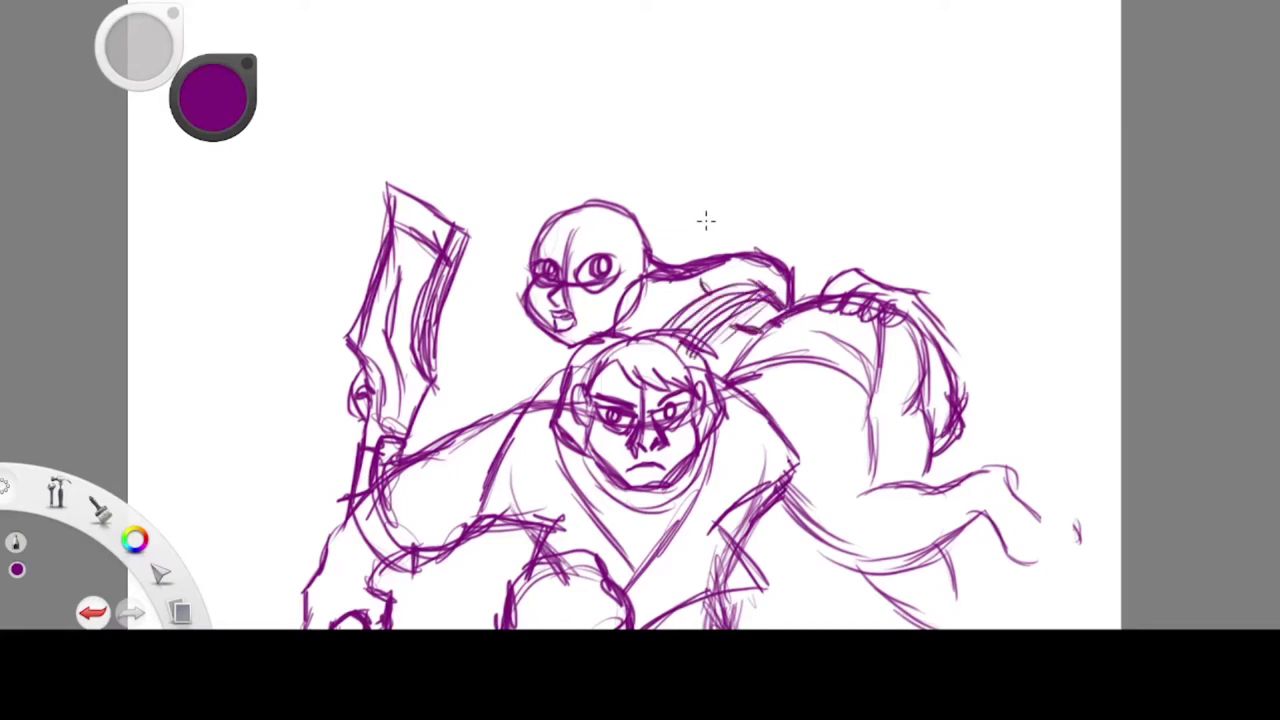
# Draw the second figure's fringe and long flowing hair, streaming back over her shoulder into curled, pointed ends
pyautogui.moveTo(590, 222); pyautogui.dragTo(646, 272)
pyautogui.moveTo(574, 208)
pyautogui.mouseDown()
pyautogui.moveTo(542, 225)
pyautogui.moveTo(489, 366)
pyautogui.moveTo(550, 195)
pyautogui.moveTo(660, 170)
pyautogui.moveTo(701, 192)
pyautogui.moveTo(765, 145)
pyautogui.mouseUp()
pyautogui.moveTo(765, 205); pyautogui.dragTo(730, 92)
pyautogui.moveTo(740, 105)
pyautogui.mouseDown()
pyautogui.moveTo(830, 200)
pyautogui.moveTo(790, 265)
pyautogui.mouseUp()
pyautogui.moveTo(650, 272); pyautogui.dragTo(795, 255)
pyautogui.moveTo(832, 200); pyautogui.dragTo(795, 272)
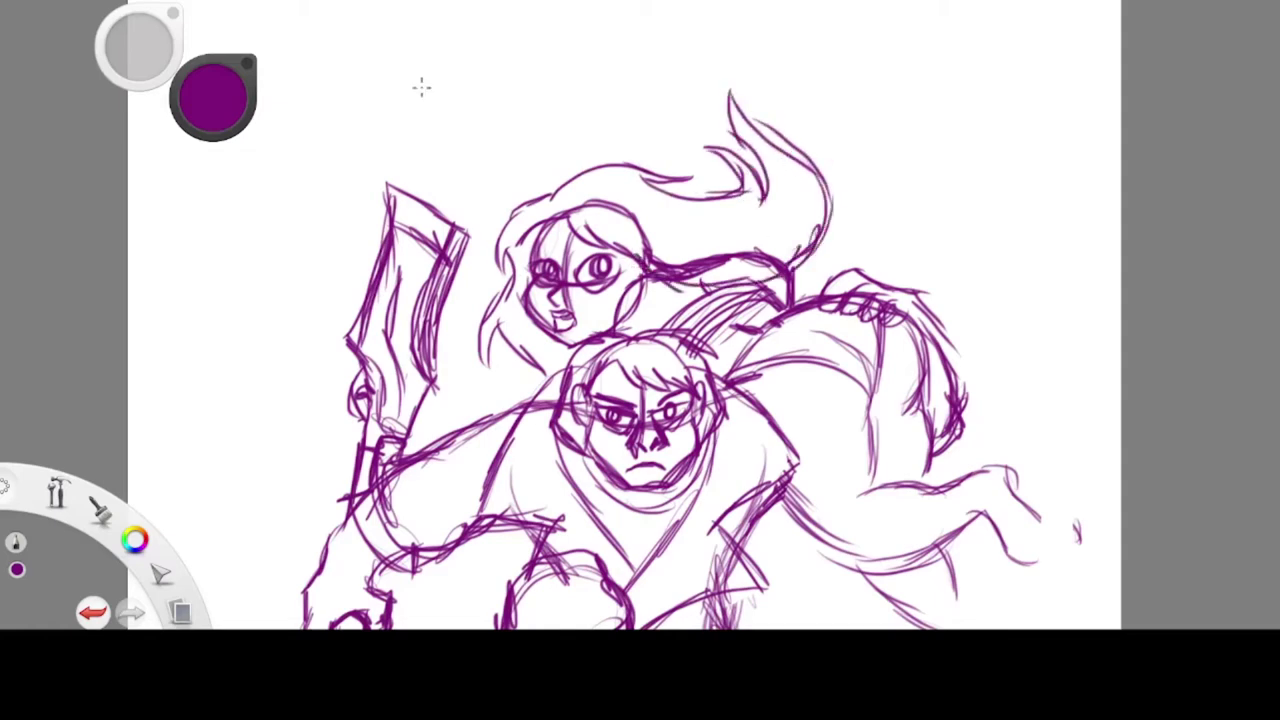
# Draw the second figure's two bare feet with toes at the ends of her trailing legs
pyautogui.press('space')
pyautogui.moveTo(973, 366); pyautogui.dragTo(845, 166)
pyautogui.moveTo(880, 268); pyautogui.dragTo(924, 315)
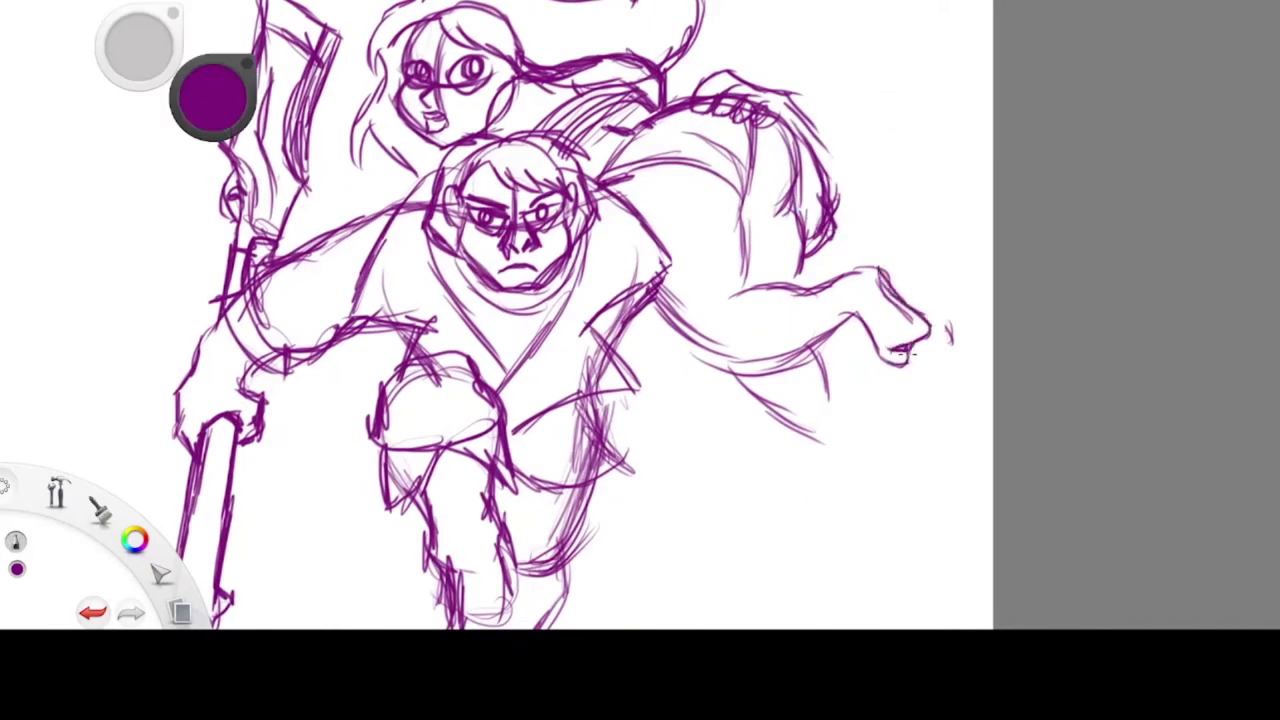
pyautogui.moveTo(822, 384)
pyautogui.mouseDown()
pyautogui.moveTo(892, 420)
pyautogui.moveTo(878, 486)
pyautogui.mouseUp()
pyautogui.moveTo(816, 526); pyautogui.dragTo(830, 470)
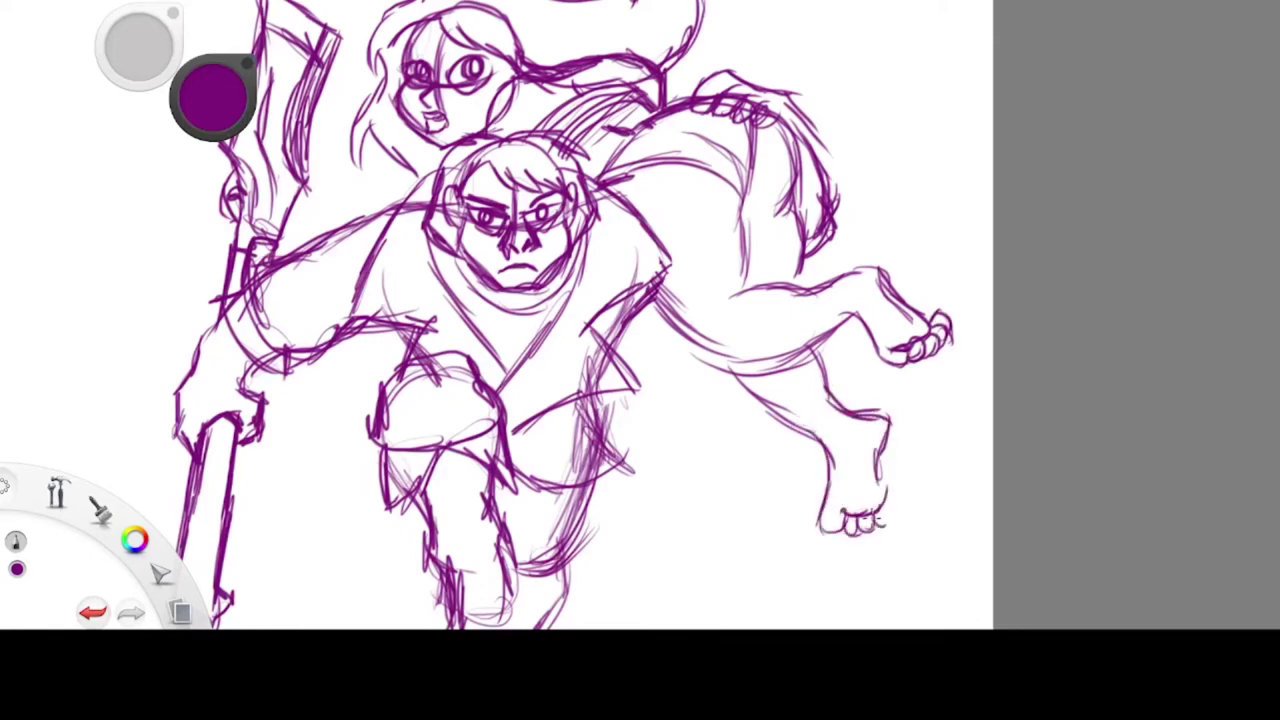
pyautogui.moveTo(848, 424); pyautogui.dragTo(857, 457)
# Add pointed collar lapels on both sides of the running man's open jacket
pyautogui.press('space')
pyautogui.moveTo(640, 312)
pyautogui.mouseDown()
pyautogui.moveTo(720, 166)
pyautogui.moveTo(740, 228)
pyautogui.mouseUp()
pyautogui.moveTo(440, 368)
pyautogui.mouseDown()
pyautogui.moveTo(450, 460)
pyautogui.moveTo(434, 482)
pyautogui.mouseUp()
pyautogui.moveTo(618, 364)
pyautogui.mouseDown()
pyautogui.moveTo(578, 410)
pyautogui.moveTo(556, 488)
pyautogui.mouseUp()
pyautogui.moveTo(594, 480); pyautogui.dragTo(512, 542)
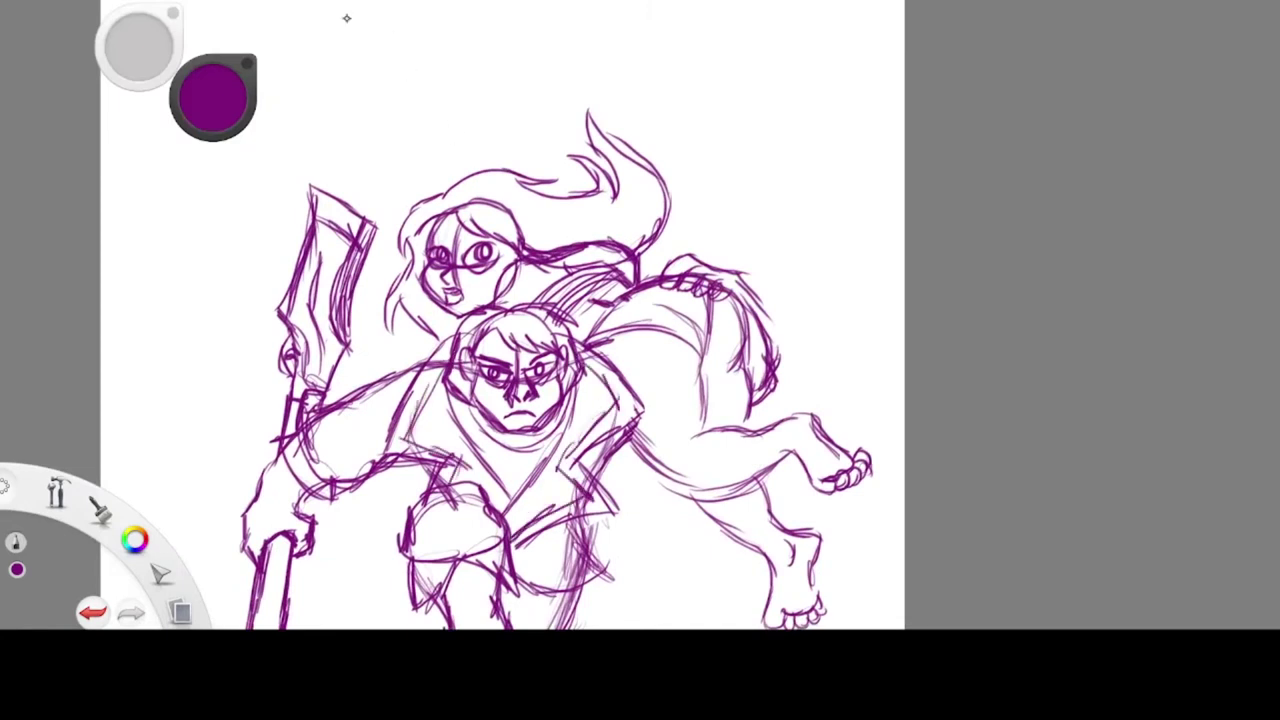
# Sketch a narrow pointed shape hanging behind the man's front leg and define the top of his boot
pyautogui.press('space')
pyautogui.moveTo(702, 369); pyautogui.dragTo(766, 133)
pyautogui.moveTo(597, 428); pyautogui.dragTo(616, 504)
pyautogui.moveTo(602, 424); pyautogui.dragTo(577, 457)
pyautogui.moveTo(560, 396); pyautogui.dragTo(588, 454)
pyautogui.moveTo(586, 453); pyautogui.dragTo(522, 463)
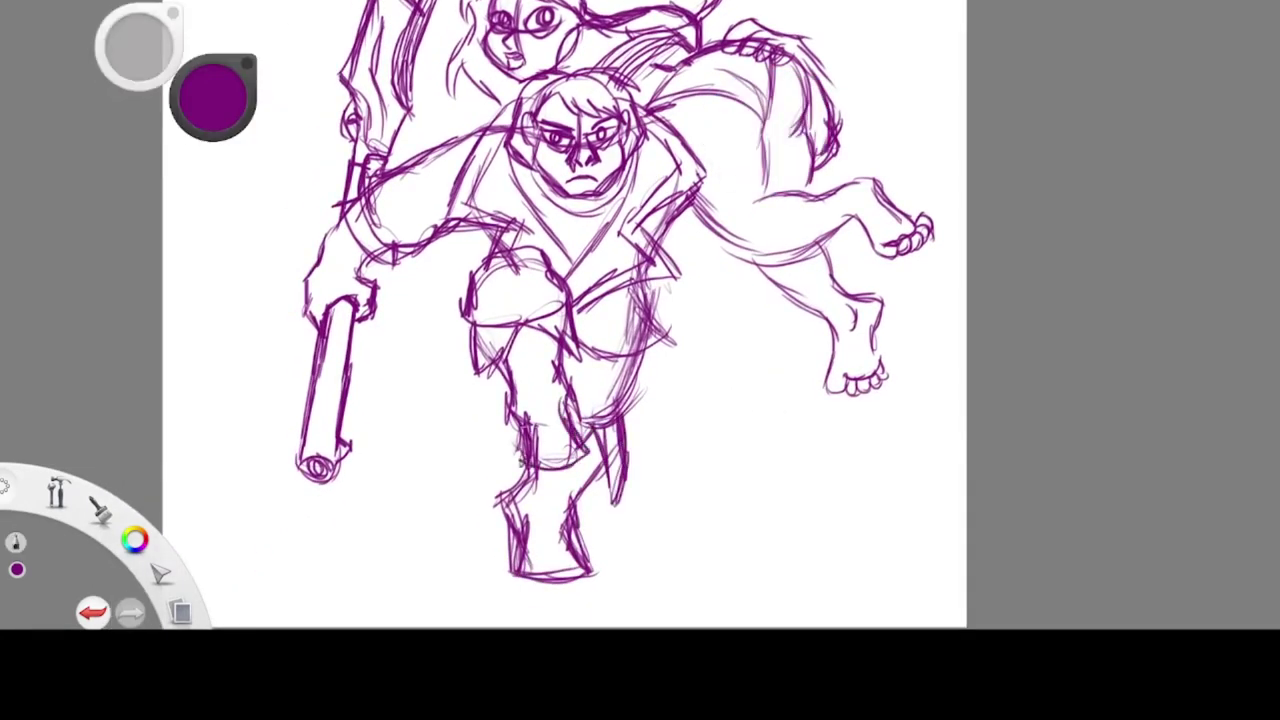
pyautogui.moveTo(595, 318); pyautogui.dragTo(654, 316)
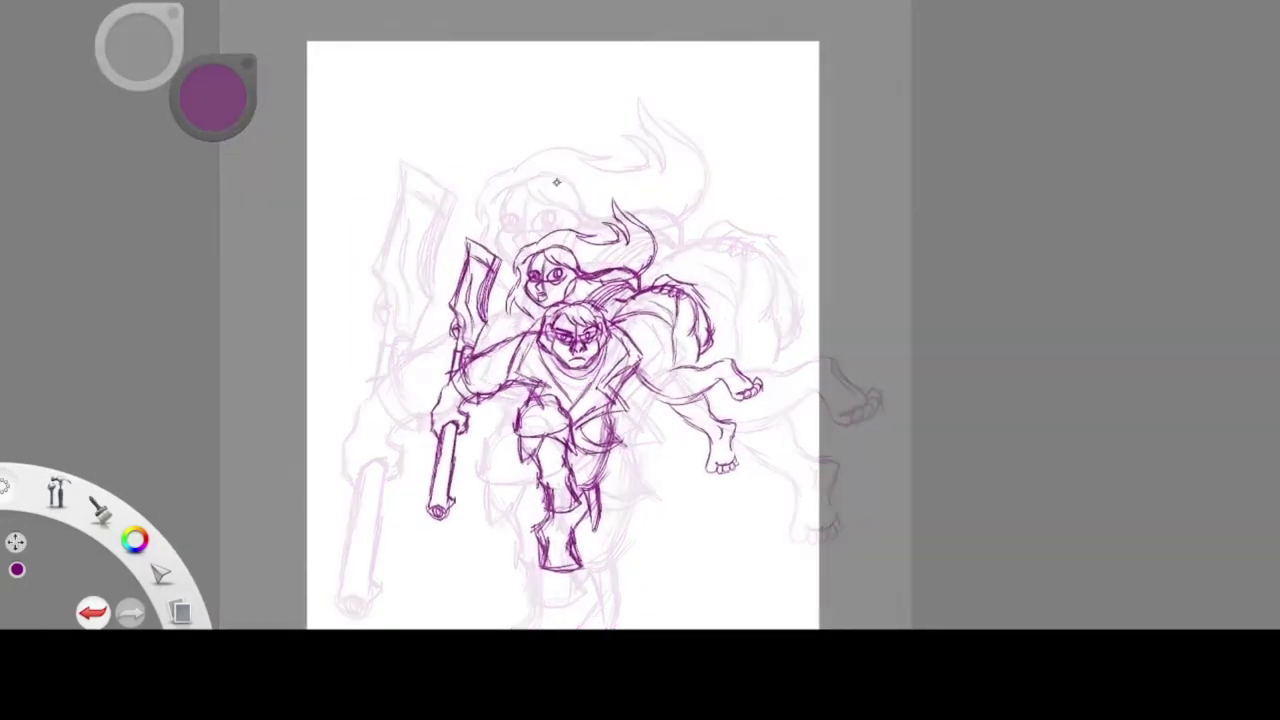
# Move the figures lower on the page and sketch a long slanting line beside them near the page's left edge
pyautogui.moveTo(595, 157); pyautogui.dragTo(609, 257)
pyautogui.moveTo(330, 62); pyautogui.dragTo(418, 543)
pyautogui.press('space')
pyautogui.moveTo(714, 190)
pyautogui.mouseDown()
pyautogui.moveTo(729, 223)
pyautogui.moveTo(723, 195)
pyautogui.mouseUp()
# Lasso the sketch, shift it lower and shrink it slightly, and clear the selection
pyautogui.press('v')
pyautogui.moveTo(545, 159); pyautogui.dragTo(587, 177)
pyautogui.press('l')
pyautogui.moveTo(350, 94)
pyautogui.mouseDown()
pyautogui.moveTo(422, 238)
pyautogui.moveTo(364, 84)
pyautogui.mouseUp()
pyautogui.press('v')
pyautogui.moveTo(554, 294); pyautogui.dragTo(528, 241)
pyautogui.hotkey('ctrl', 'd')
pyautogui.press('space')
pyautogui.moveTo(625, 140); pyautogui.dragTo(667, 158)
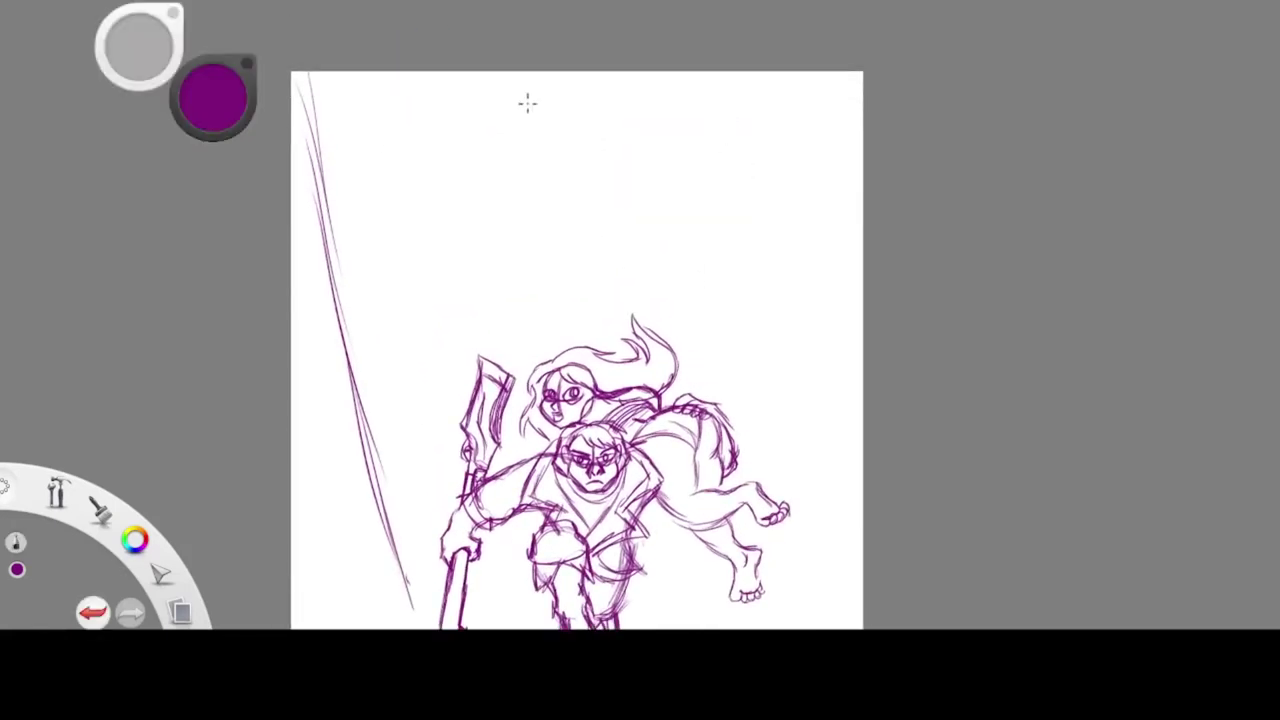
# Rough in curved guide lines for a large creature's head above the two figures
pyautogui.moveTo(543, 102); pyautogui.dragTo(525, 257)
pyautogui.moveTo(450, 148); pyautogui.dragTo(628, 162)
pyautogui.moveTo(462, 72)
pyautogui.mouseDown()
pyautogui.moveTo(538, 112)
pyautogui.moveTo(528, 104)
pyautogui.mouseUp()
pyautogui.moveTo(380, 75)
pyautogui.mouseDown()
pyautogui.moveTo(417, 148)
pyautogui.moveTo(405, 152)
pyautogui.mouseUp()
pyautogui.moveTo(494, 88)
pyautogui.mouseDown()
pyautogui.moveTo(612, 119)
pyautogui.moveTo(740, 93)
pyautogui.mouseUp()
pyautogui.moveTo(738, 98); pyautogui.dragTo(690, 164)
pyautogui.moveTo(513, 140); pyautogui.dragTo(616, 125)
pyautogui.moveTo(520, 118)
pyautogui.mouseDown()
pyautogui.moveTo(678, 165)
pyautogui.moveTo(685, 210)
pyautogui.mouseUp()
pyautogui.moveTo(661, 138); pyautogui.dragTo(684, 218)
# Lasso the drawing, scale it down a little further on the page, and clear the selection
pyautogui.press('space')
pyautogui.moveTo(390, 98)
pyautogui.mouseDown()
pyautogui.moveTo(374, 110)
pyautogui.moveTo(394, 98)
pyautogui.mouseUp()
pyautogui.press('v')
pyautogui.moveTo(650, 130); pyautogui.dragTo(639, 170)
pyautogui.press('l')
pyautogui.moveTo(358, 107); pyautogui.dragTo(346, 100)
pyautogui.press('v')
pyautogui.moveTo(556, 309); pyautogui.dragTo(537, 287)
pyautogui.hotkey('ctrl', 'd')
# Lasso the creature's head guide lines, reposition them closer to the page's upper edge, and clear the selection
pyautogui.press('l')
pyautogui.moveTo(390, 113)
pyautogui.mouseDown()
pyautogui.moveTo(710, 118)
pyautogui.moveTo(392, 116)
pyautogui.mouseUp()
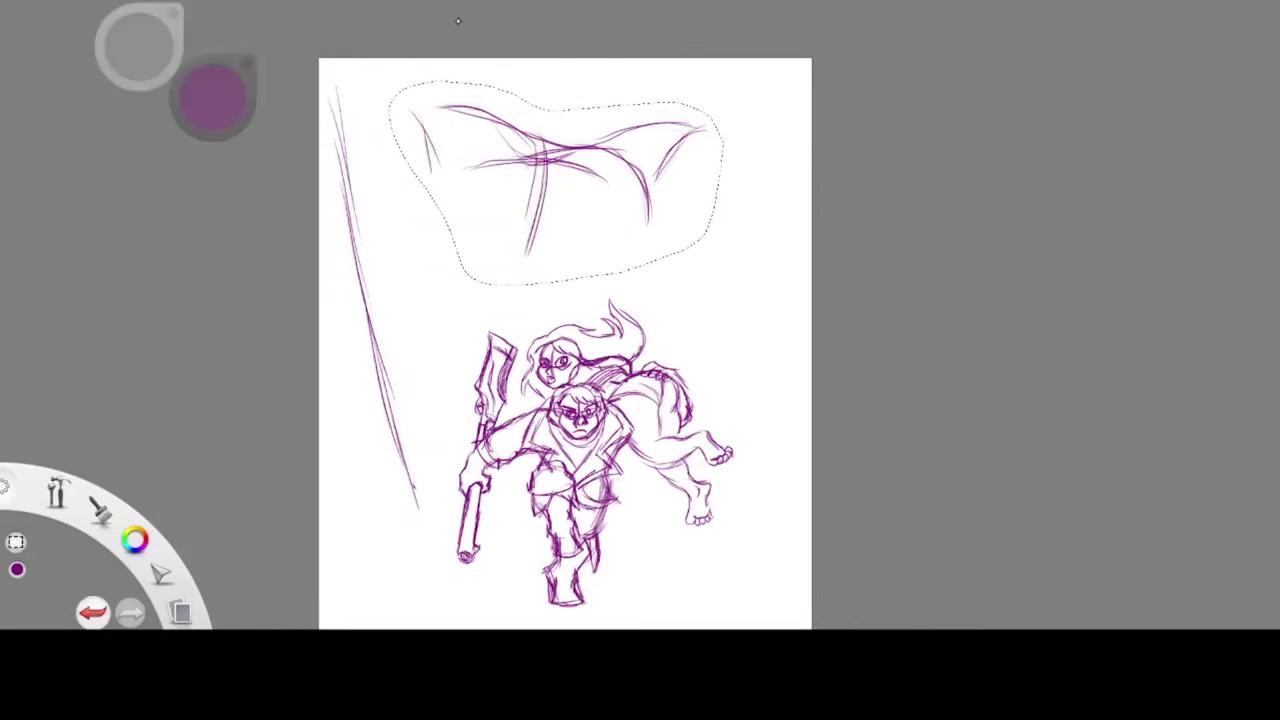
pyautogui.press('v')
pyautogui.moveTo(457, 20); pyautogui.dragTo(490, 22)
pyautogui.moveTo(740, 274); pyautogui.dragTo(706, 243)
pyautogui.hotkey('ctrl', 'd')
# Draw the back contour of the creature's head and the wavy line of its upper lip with the brush
pyautogui.press('b')
pyautogui.moveTo(433, 92)
pyautogui.mouseDown()
pyautogui.moveTo(398, 158)
pyautogui.moveTo(405, 190)
pyautogui.mouseUp()
pyautogui.moveTo(555, 190); pyautogui.dragTo(481, 234)
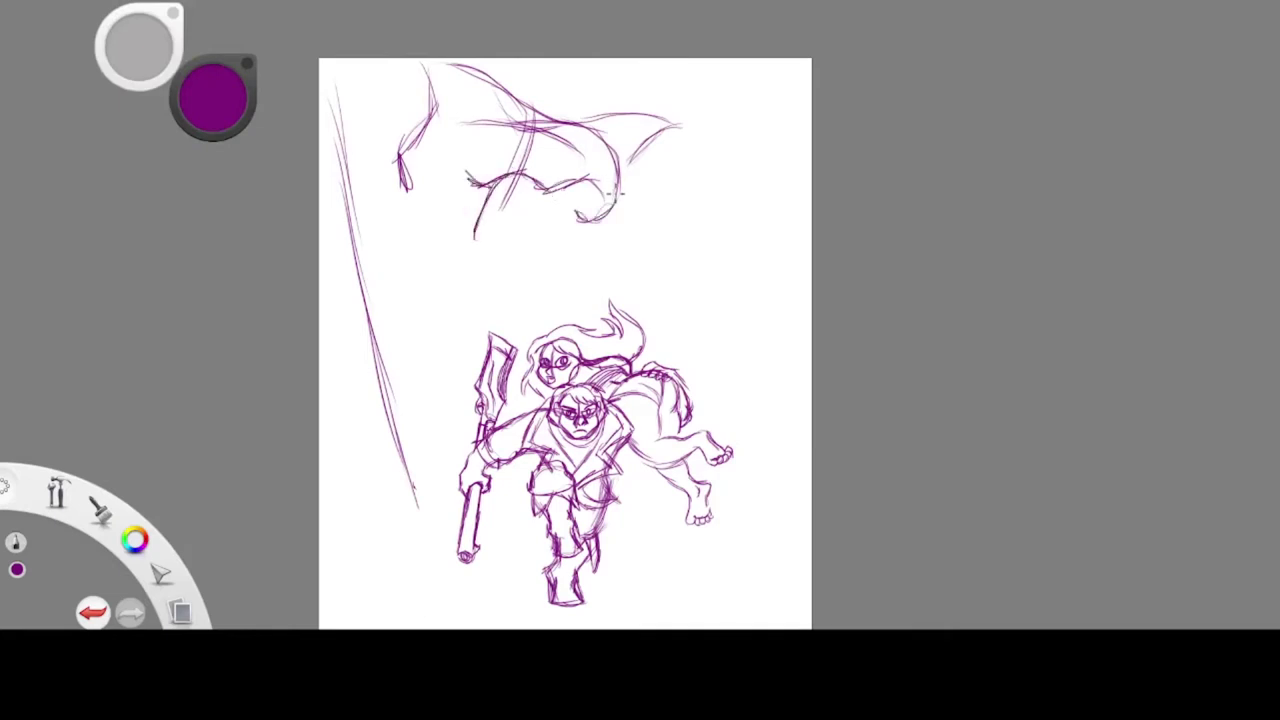
# Draw the creature's muzzle edge, the sides of its gaping mouth and the outer line of its lower jaw
pyautogui.moveTo(632, 154)
pyautogui.mouseDown()
pyautogui.moveTo(604, 266)
pyautogui.moveTo(560, 306)
pyautogui.mouseUp()
pyautogui.moveTo(556, 218); pyautogui.dragTo(540, 324)
pyautogui.moveTo(486, 192); pyautogui.dragTo(470, 318)
pyautogui.moveTo(550, 278); pyautogui.dragTo(528, 330)
pyautogui.moveTo(514, 346); pyautogui.dragTo(469, 291)
pyautogui.moveTo(408, 199); pyautogui.dragTo(466, 345)
pyautogui.moveTo(430, 295); pyautogui.dragTo(468, 348)
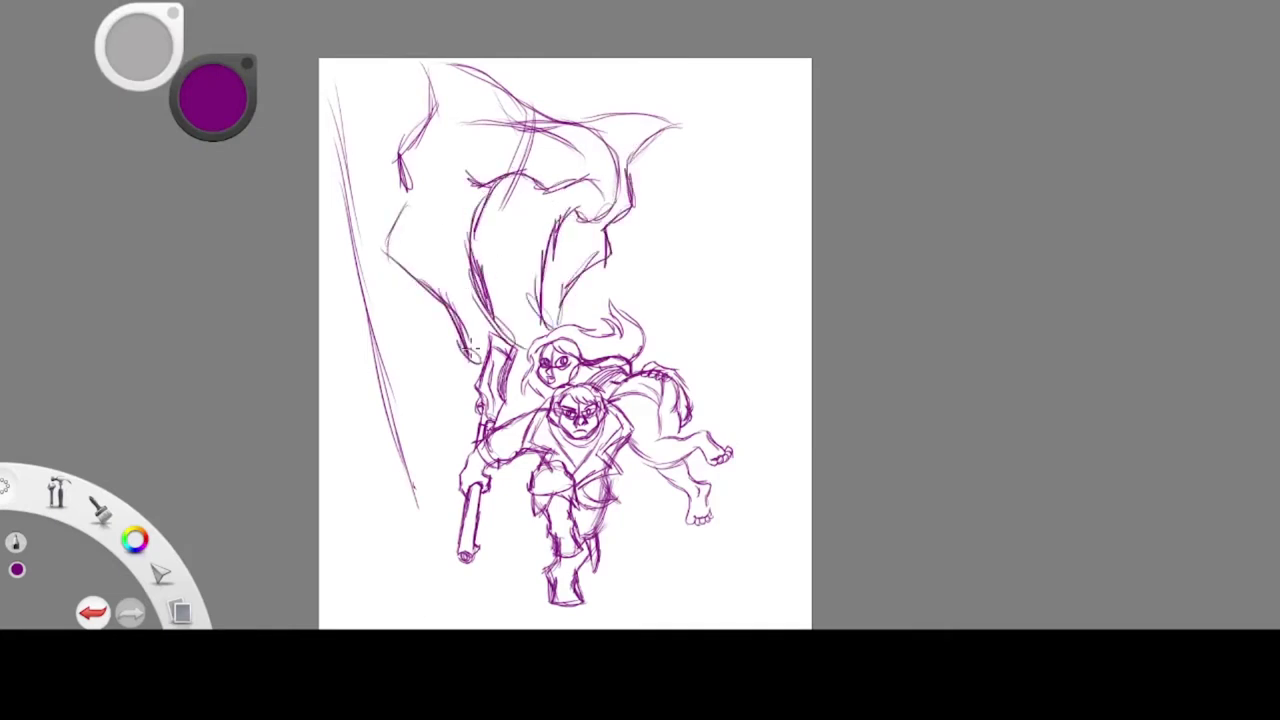
# Lasso the two running figures below the creature and enlarge them slightly
pyautogui.moveTo(702, 358); pyautogui.dragTo(700, 320)
pyautogui.moveTo(733, 194); pyautogui.dragTo(717, 203)
pyautogui.press('l')
pyautogui.moveTo(586, 272); pyautogui.dragTo(558, 298)
pyautogui.moveTo(450, 560)
pyautogui.mouseDown()
pyautogui.moveTo(588, 272)
pyautogui.moveTo(648, 243)
pyautogui.moveTo(696, 248)
pyautogui.mouseUp()
pyautogui.press('v')
pyautogui.click(698, 200)
# Lasso the creature's head, adjust its placement with the transform puck, and clear the selection
pyautogui.moveTo(510, 85)
pyautogui.mouseDown()
pyautogui.moveTo(503, 112)
pyautogui.moveTo(372, 250)
pyautogui.mouseUp()
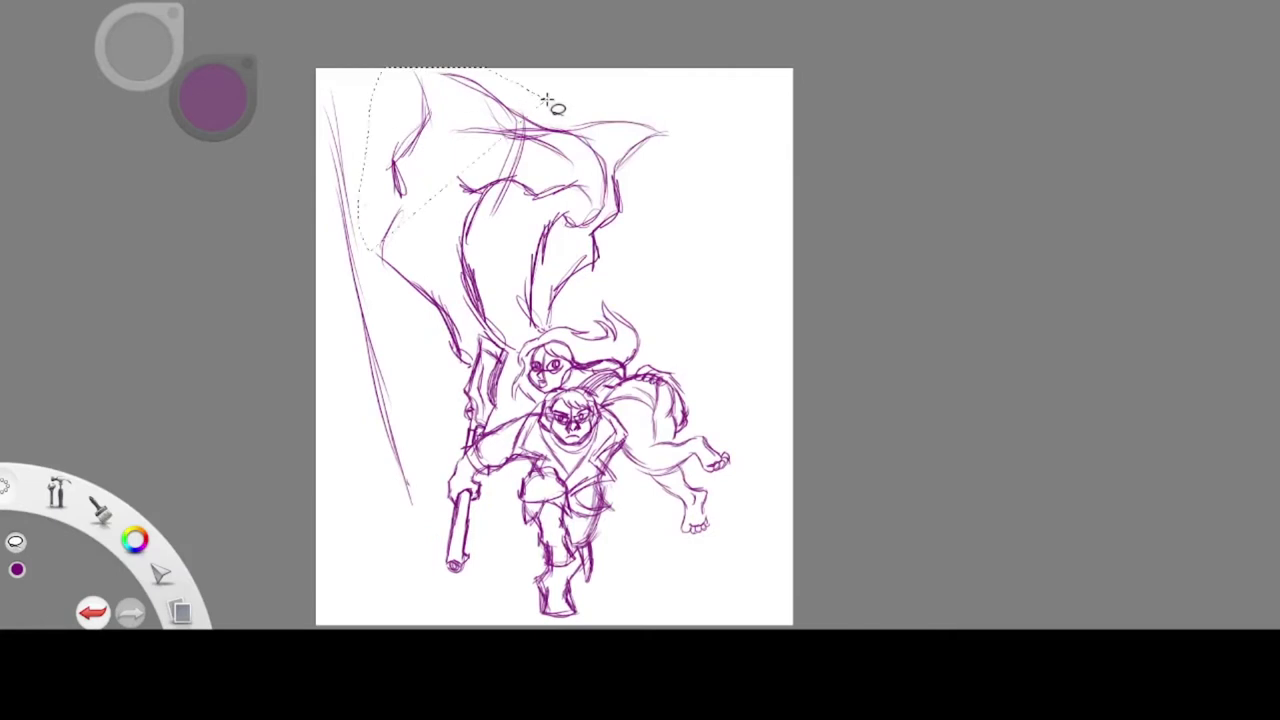
pyautogui.moveTo(547, 100); pyautogui.dragTo(604, 62)
pyautogui.press('v')
pyautogui.moveTo(629, 235); pyautogui.dragTo(622, 226)
pyautogui.moveTo(677, 260); pyautogui.dragTo(676, 250)
pyautogui.hotkey('ctrl', 'd')
# Reinforce the creature's lower jaw, close the mouth's lower edge, and mark its eyes
pyautogui.moveTo(470, 266); pyautogui.dragTo(505, 328)
pyautogui.moveTo(520, 264); pyautogui.dragTo(548, 318)
pyautogui.moveTo(456, 294); pyautogui.dragTo(478, 356)
pyautogui.moveTo(556, 306); pyautogui.dragTo(549, 265)
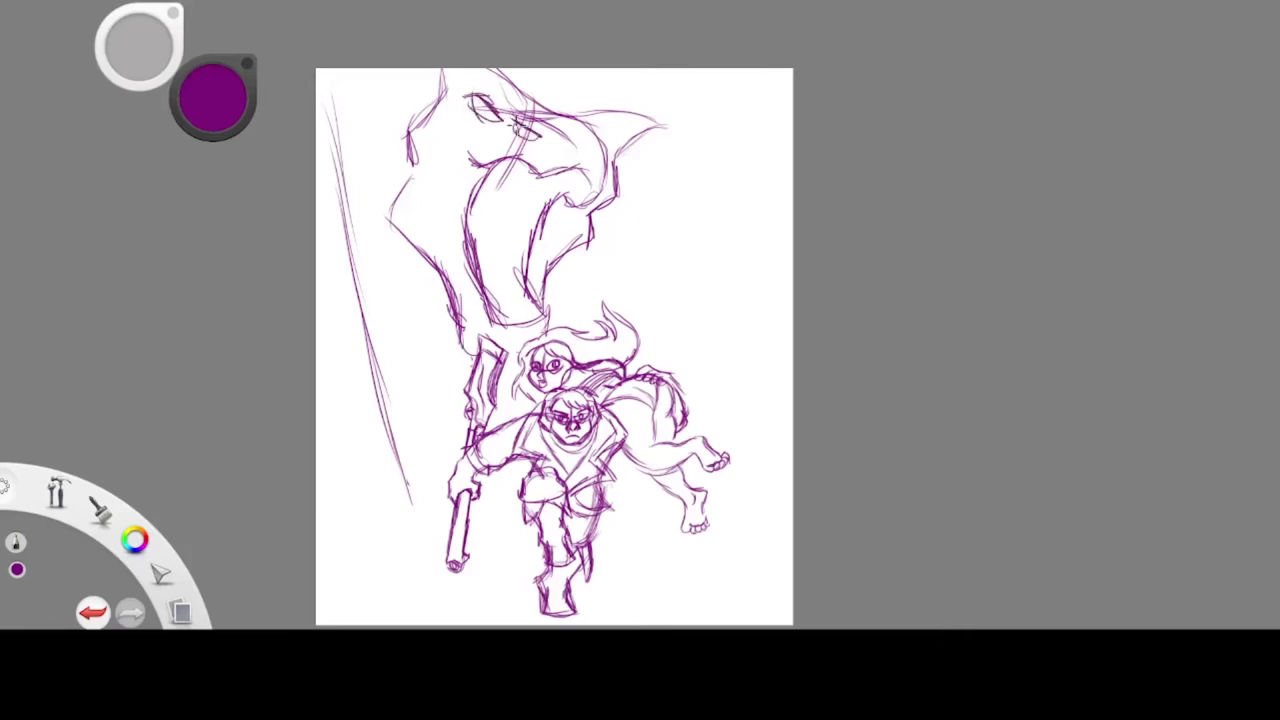
# Add brow ridges, a hooked snout tip and rows of jagged teeth to the creature's head
pyautogui.moveTo(520, 120); pyautogui.dragTo(502, 70)
pyautogui.moveTo(472, 88); pyautogui.dragTo(468, 68)
pyautogui.moveTo(605, 100); pyautogui.dragTo(686, 138)
pyautogui.moveTo(550, 112); pyautogui.dragTo(629, 88)
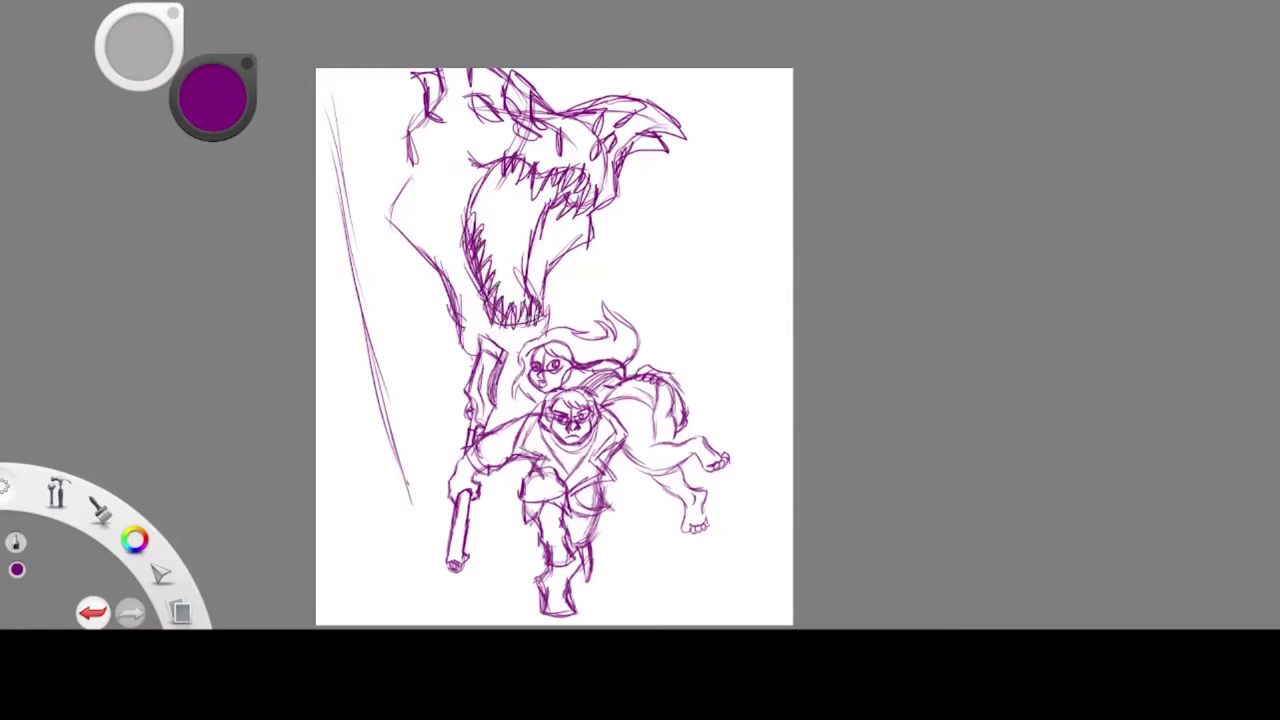
# Sketch the tongue and throat lines inside the creature's open mouth
pyautogui.moveTo(503, 200); pyautogui.dragTo(550, 208)
pyautogui.moveTo(556, 212); pyautogui.dragTo(540, 272)
pyautogui.moveTo(508, 235); pyautogui.dragTo(518, 286)
# Draw the knuckles, fingers and claws of the creature's hand at the page's left edge
pyautogui.moveTo(370, 150); pyautogui.dragTo(352, 188)
pyautogui.moveTo(318, 135); pyautogui.dragTo(372, 128)
pyautogui.moveTo(346, 155); pyautogui.dragTo(312, 162)
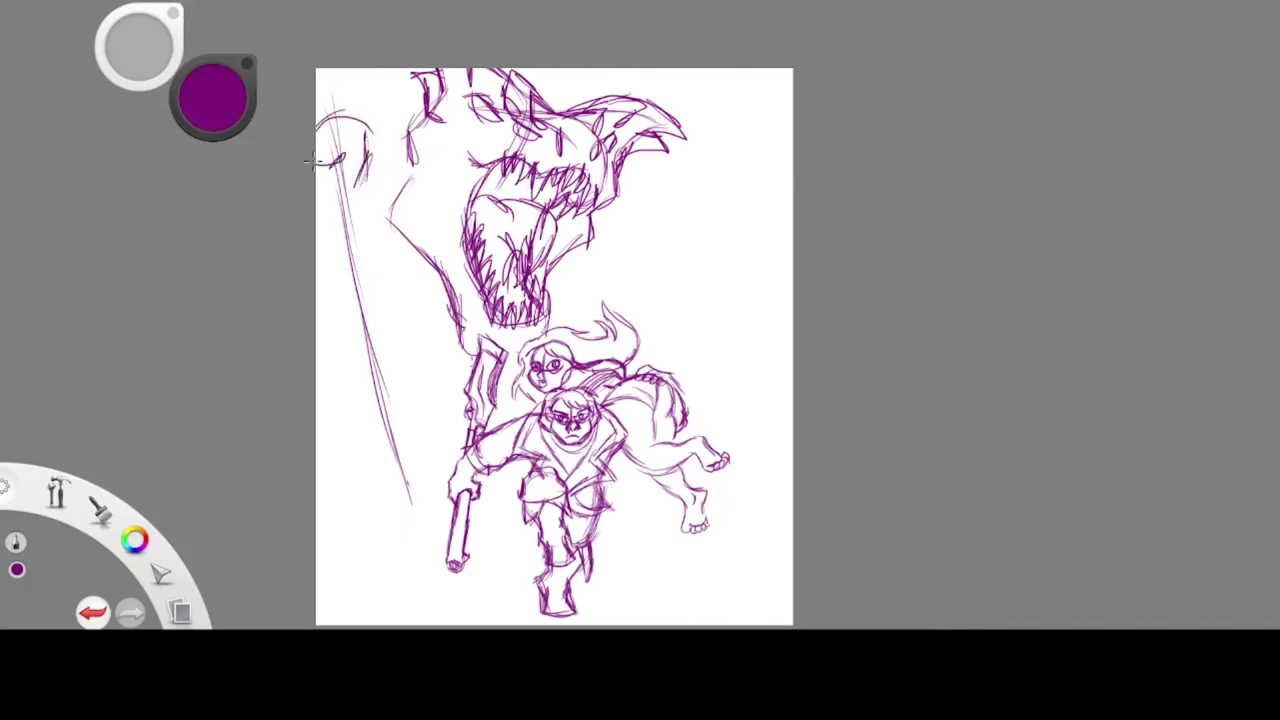
pyautogui.moveTo(324, 80); pyautogui.dragTo(352, 74)
pyautogui.moveTo(366, 168); pyautogui.dragTo(354, 186)
pyautogui.moveTo(372, 166); pyautogui.dragTo(322, 204)
pyautogui.moveTo(384, 258); pyautogui.dragTo(362, 300)
pyautogui.moveTo(374, 294); pyautogui.dragTo(328, 300)
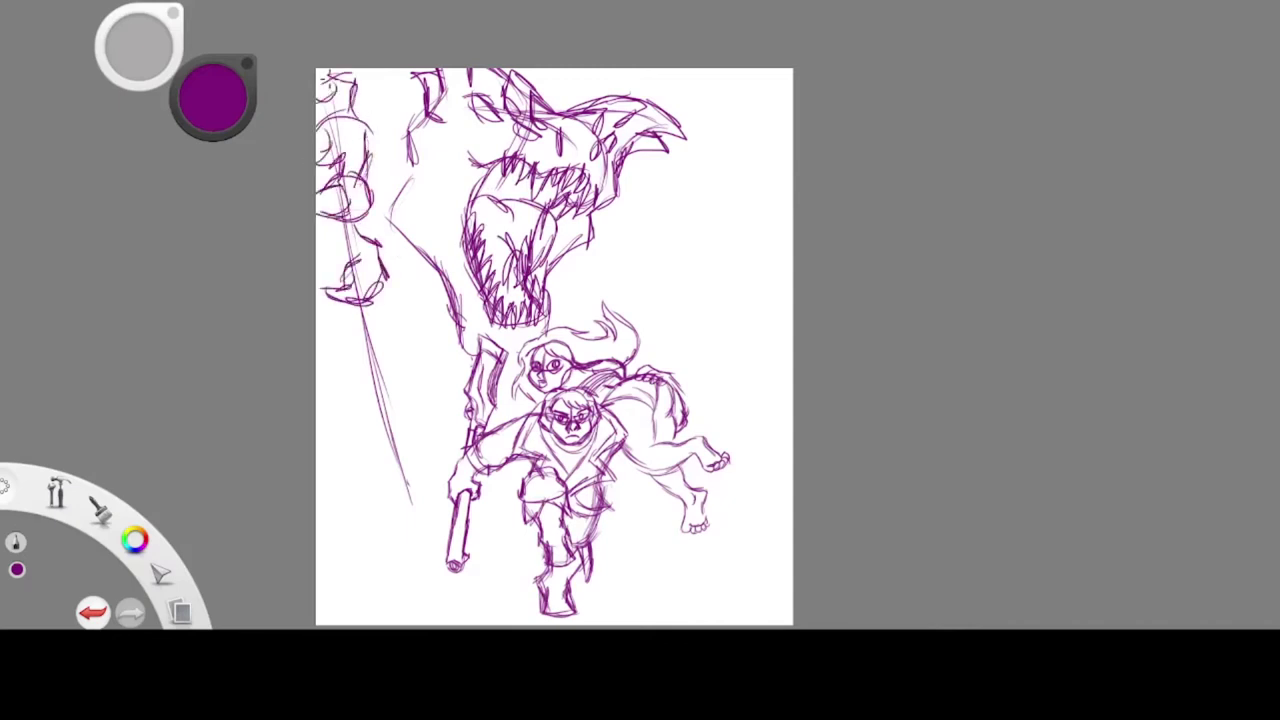
# Add the creature's arm line, a pointed shape beside its jaw, and short spikes along its cheek and neck
pyautogui.moveTo(358, 113); pyautogui.dragTo(412, 75)
pyautogui.moveTo(398, 294)
pyautogui.mouseDown()
pyautogui.moveTo(453, 319)
pyautogui.moveTo(439, 318)
pyautogui.mouseUp()
pyautogui.moveTo(408, 291); pyautogui.dragTo(392, 328)
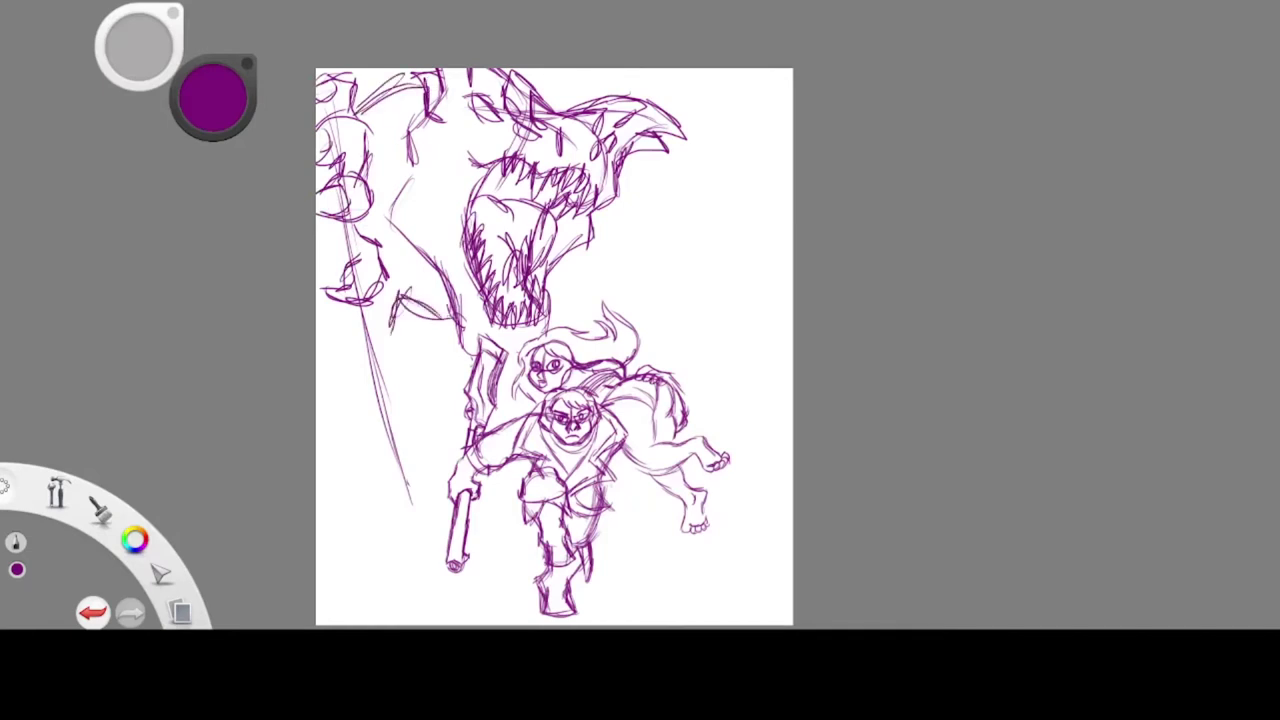
pyautogui.moveTo(446, 146); pyautogui.dragTo(414, 160)
pyautogui.moveTo(404, 140); pyautogui.dragTo(440, 152)
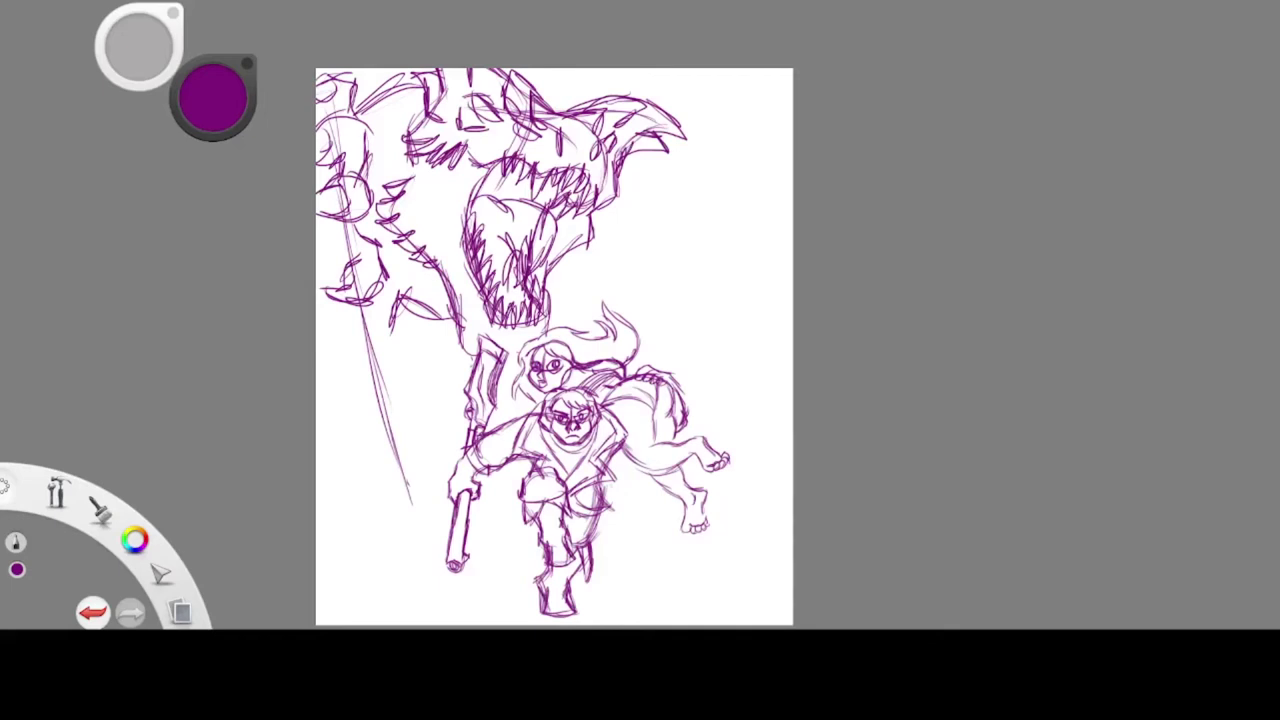
# Draw the creature's other hand reaching out to the right of its mouth, with curled fingers and claws
pyautogui.moveTo(638, 206); pyautogui.dragTo(596, 288)
pyautogui.moveTo(696, 188)
pyautogui.mouseDown()
pyautogui.moveTo(682, 230)
pyautogui.moveTo(660, 236)
pyautogui.mouseUp()
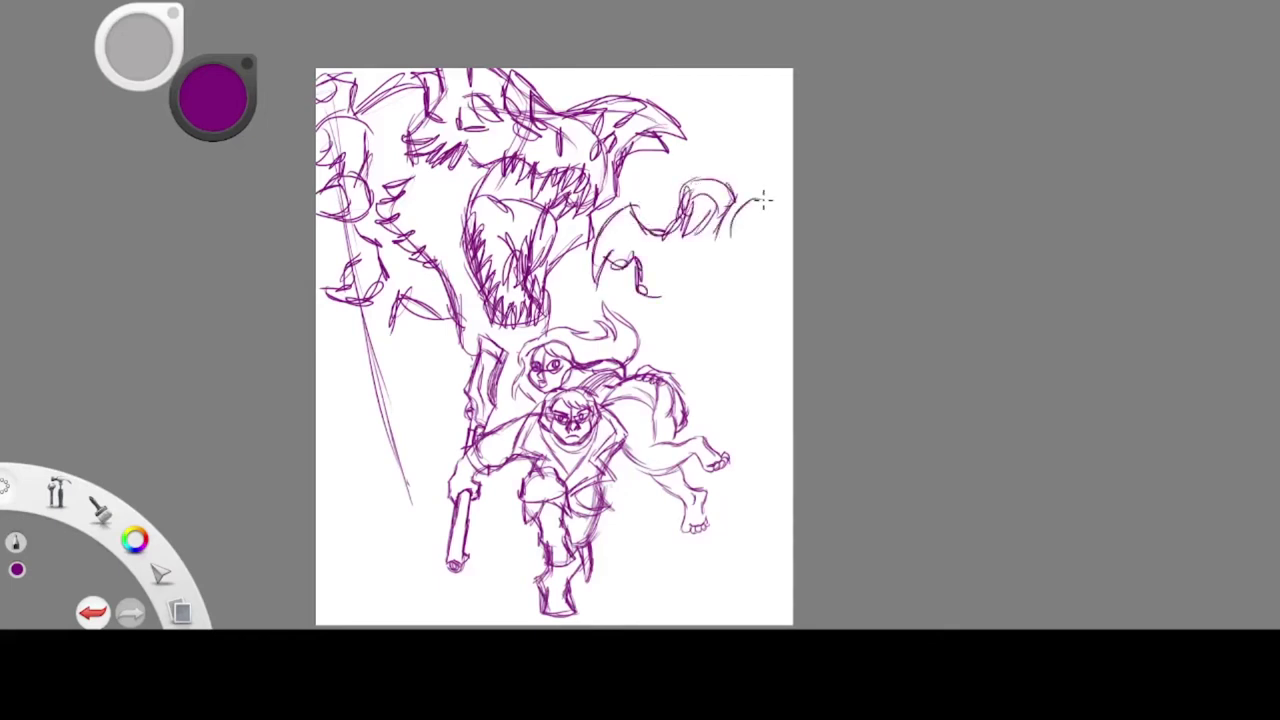
pyautogui.moveTo(742, 226); pyautogui.dragTo(714, 258)
pyautogui.moveTo(766, 204); pyautogui.dragTo(778, 264)
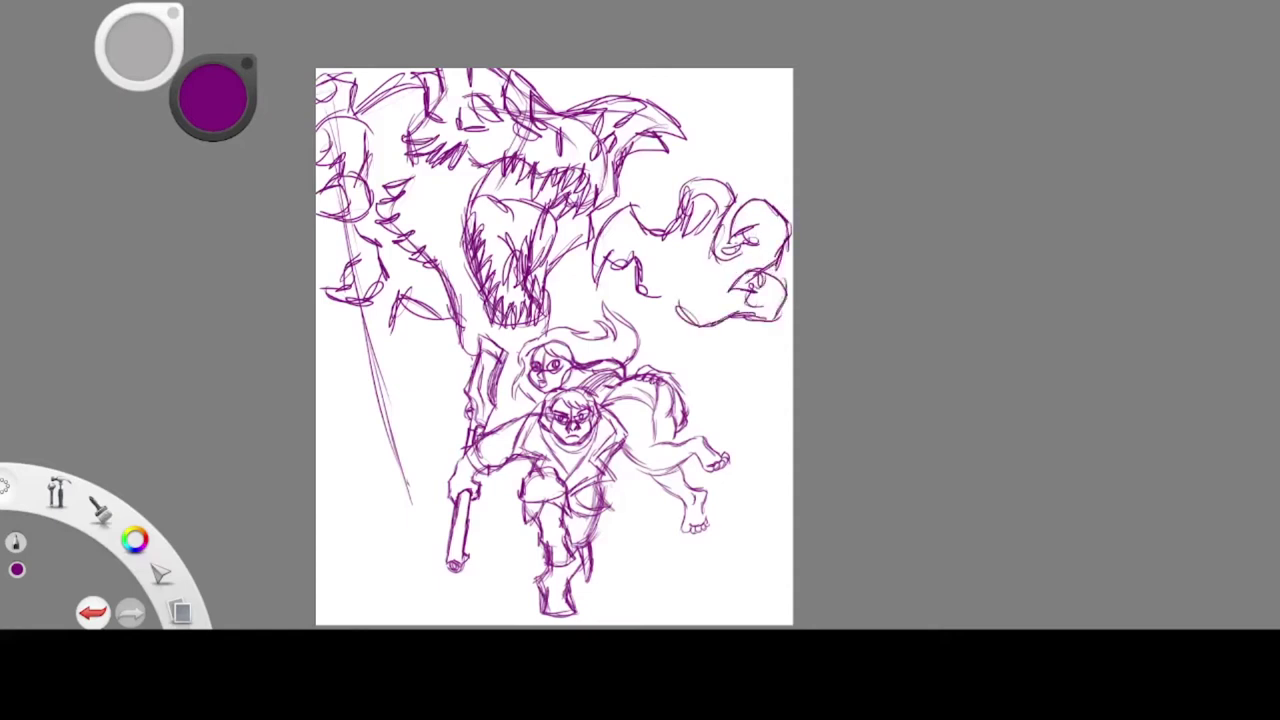
# Lasso the creature's right-side hand, enlarge and lower it slightly, clear the selection, and add a contour joining it to the head
pyautogui.press('e')
pyautogui.press('v')
pyautogui.moveTo(637, 191)
pyautogui.mouseDown()
pyautogui.moveTo(785, 215)
pyautogui.moveTo(760, 205)
pyautogui.mouseUp()
pyautogui.moveTo(690, 264); pyautogui.dragTo(686, 283)
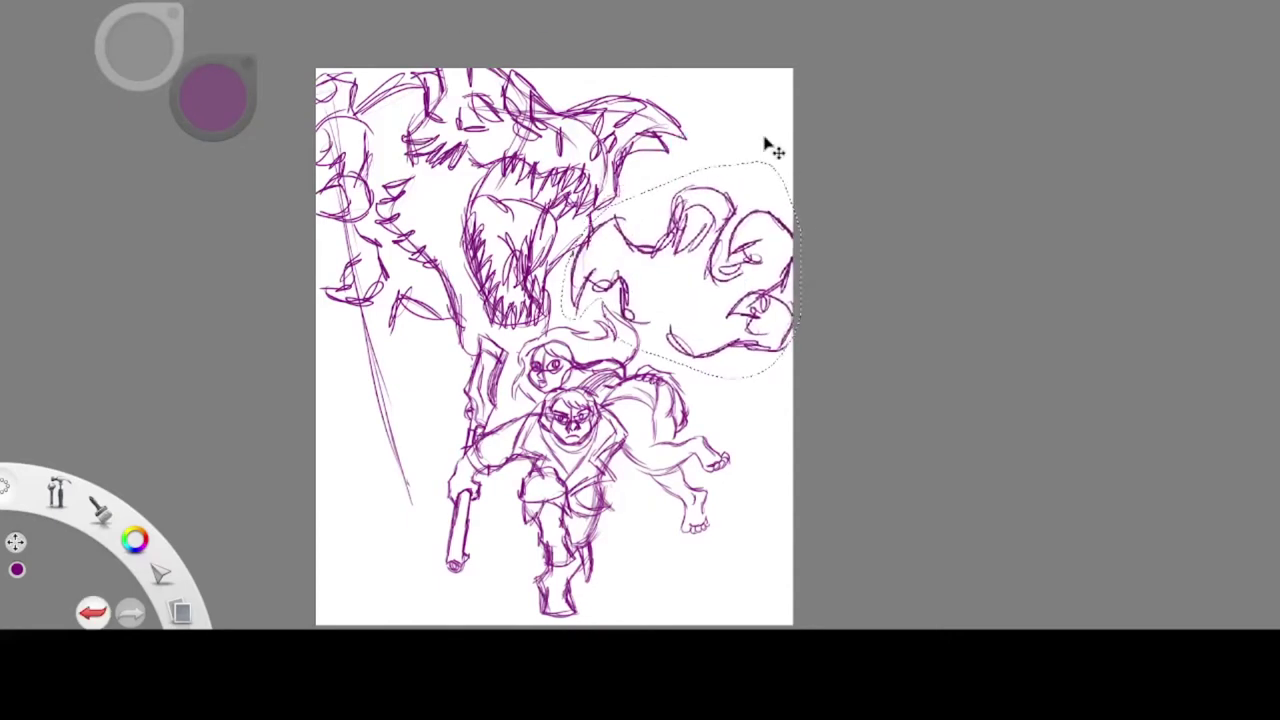
pyautogui.hotkey('ctrl', 'd')
pyautogui.moveTo(634, 163); pyautogui.dragTo(662, 214)
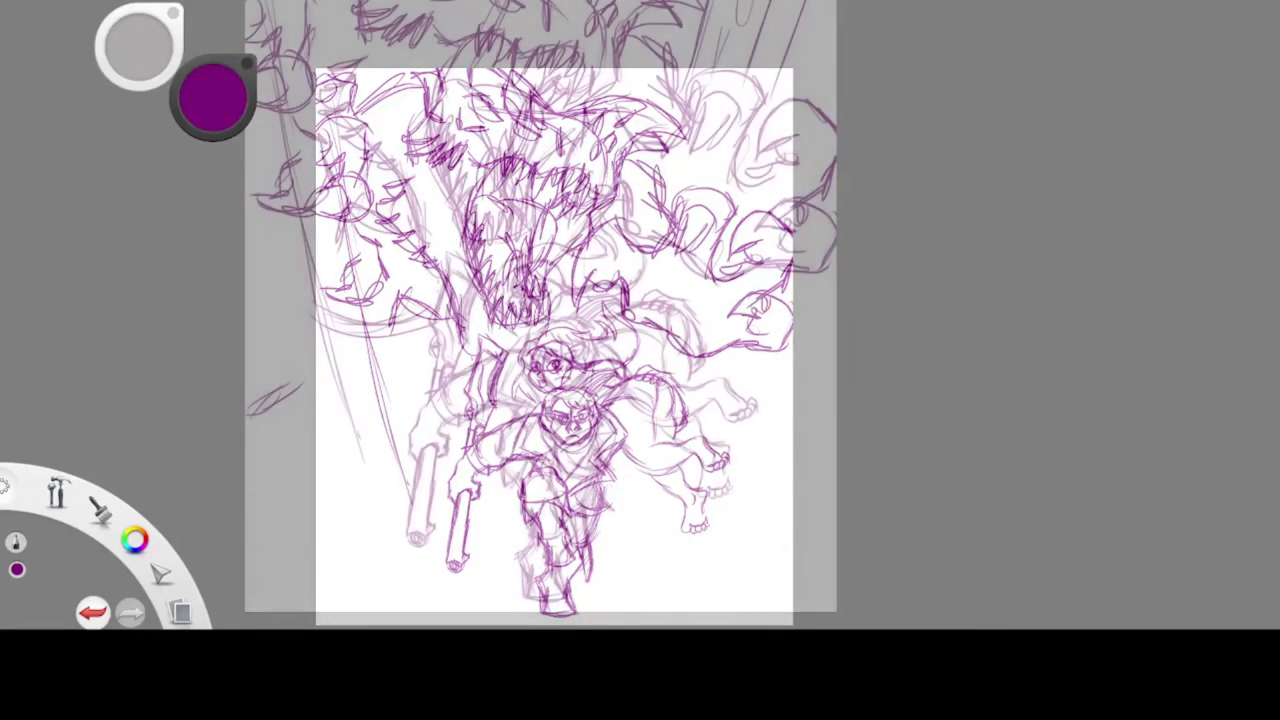
# Sketch a jagged pile of broken rocks in the page's lower left area
pyautogui.moveTo(246, 470)
pyautogui.mouseDown()
pyautogui.moveTo(338, 505)
pyautogui.moveTo(356, 544)
pyautogui.mouseUp()
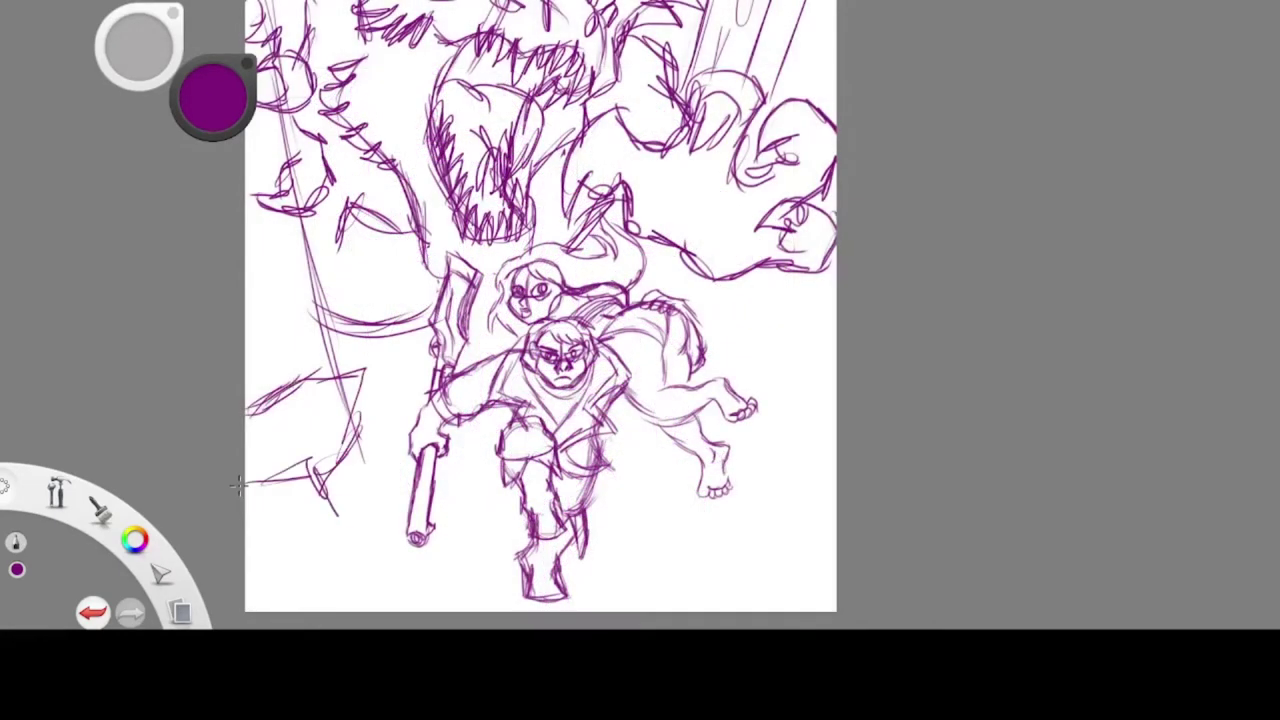
pyautogui.moveTo(292, 428); pyautogui.dragTo(350, 385)
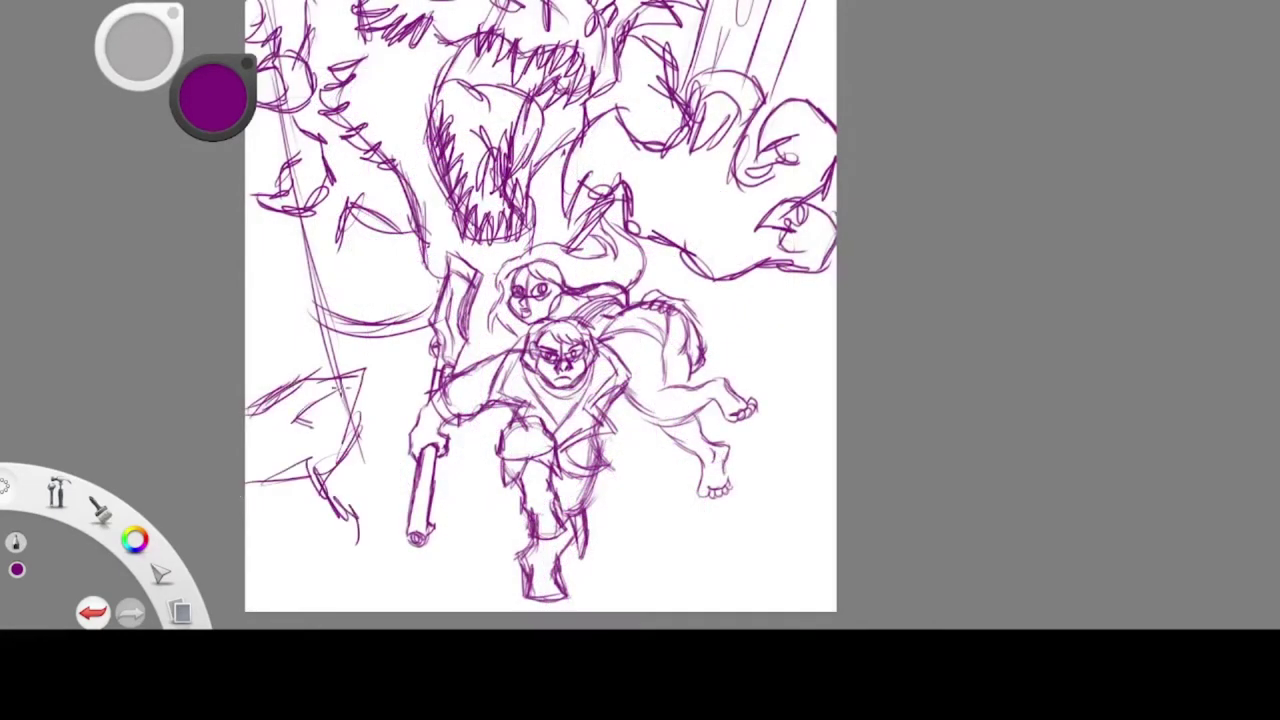
pyautogui.moveTo(270, 470); pyautogui.dragTo(312, 430)
pyautogui.moveTo(272, 522); pyautogui.dragTo(310, 490)
pyautogui.moveTo(287, 564); pyautogui.dragTo(306, 510)
# Draw the ledge lines beside the rocks and the horizontal ground line running behind the figures
pyautogui.moveTo(362, 438); pyautogui.dragTo(372, 486)
pyautogui.moveTo(320, 492); pyautogui.dragTo(412, 492)
pyautogui.moveTo(348, 452); pyautogui.dragTo(410, 442)
pyautogui.moveTo(426, 418); pyautogui.dragTo(502, 436)
pyautogui.moveTo(596, 425); pyautogui.dragTo(798, 427)
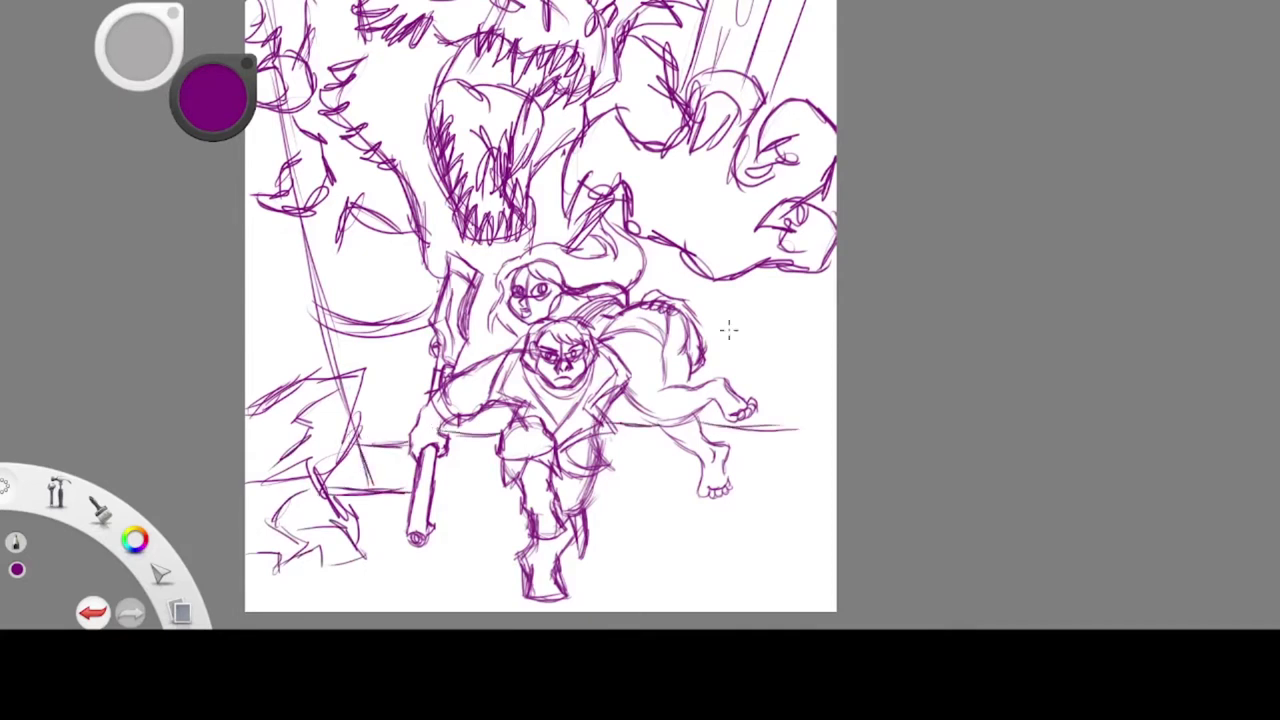
# Draw a slanted column at the right of the figures with angular rubble at its base
pyautogui.moveTo(824, 268); pyautogui.dragTo(766, 444)
pyautogui.moveTo(836, 282); pyautogui.dragTo(772, 406)
pyautogui.moveTo(820, 332); pyautogui.dragTo(734, 472)
pyautogui.moveTo(766, 420)
pyautogui.mouseDown()
pyautogui.moveTo(736, 478)
pyautogui.moveTo(790, 470)
pyautogui.mouseUp()
pyautogui.moveTo(784, 474)
pyautogui.mouseDown()
pyautogui.moveTo(796, 510)
pyautogui.moveTo(828, 472)
pyautogui.mouseUp()
pyautogui.moveTo(822, 476); pyautogui.dragTo(836, 498)
# Draw receding perspective lines across the floor and add more rubble in the lower right area
pyautogui.moveTo(398, 458); pyautogui.dragTo(372, 548)
pyautogui.moveTo(484, 452); pyautogui.dragTo(460, 580)
pyautogui.moveTo(626, 450); pyautogui.dragTo(700, 590)
pyautogui.moveTo(662, 442); pyautogui.dragTo(728, 542)
pyautogui.moveTo(826, 512); pyautogui.dragTo(746, 554)
pyautogui.moveTo(740, 568)
pyautogui.mouseDown()
pyautogui.moveTo(810, 554)
pyautogui.moveTo(778, 594)
pyautogui.mouseUp()
# Add cross joints to the floor and uneven contour lines across the foreground
pyautogui.moveTo(606, 518); pyautogui.dragTo(634, 594)
pyautogui.moveTo(604, 476); pyautogui.dragTo(686, 462)
pyautogui.moveTo(606, 566)
pyautogui.mouseDown()
pyautogui.moveTo(754, 528)
pyautogui.moveTo(384, 548)
pyautogui.mouseUp()
pyautogui.moveTo(340, 586); pyautogui.dragTo(476, 578)
pyautogui.moveTo(263, 599); pyautogui.dragTo(332, 606)
# Add strokes around the creature's left-side arm and curved bands across the body below its jaw
pyautogui.press('space')
pyautogui.moveTo(380, 112); pyautogui.dragTo(378, 136)
pyautogui.moveTo(370, 135); pyautogui.dragTo(407, 143)
pyautogui.moveTo(389, 237)
pyautogui.mouseDown()
pyautogui.moveTo(456, 303)
pyautogui.moveTo(371, 318)
pyautogui.mouseUp()
pyautogui.moveTo(371, 352); pyautogui.dragTo(474, 364)
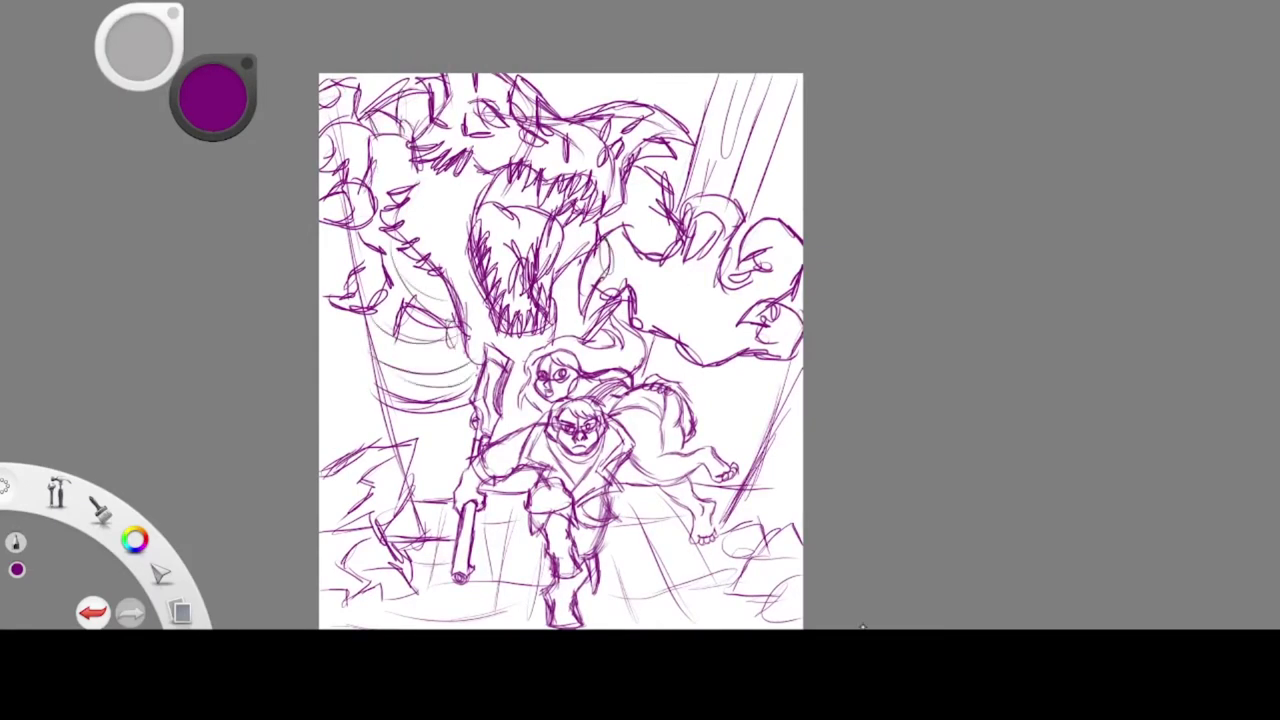
# Move the whole sketch slightly higher on the page
pyautogui.press('v')
pyautogui.moveTo(655, 293); pyautogui.dragTo(653, 274)
pyautogui.press('space')
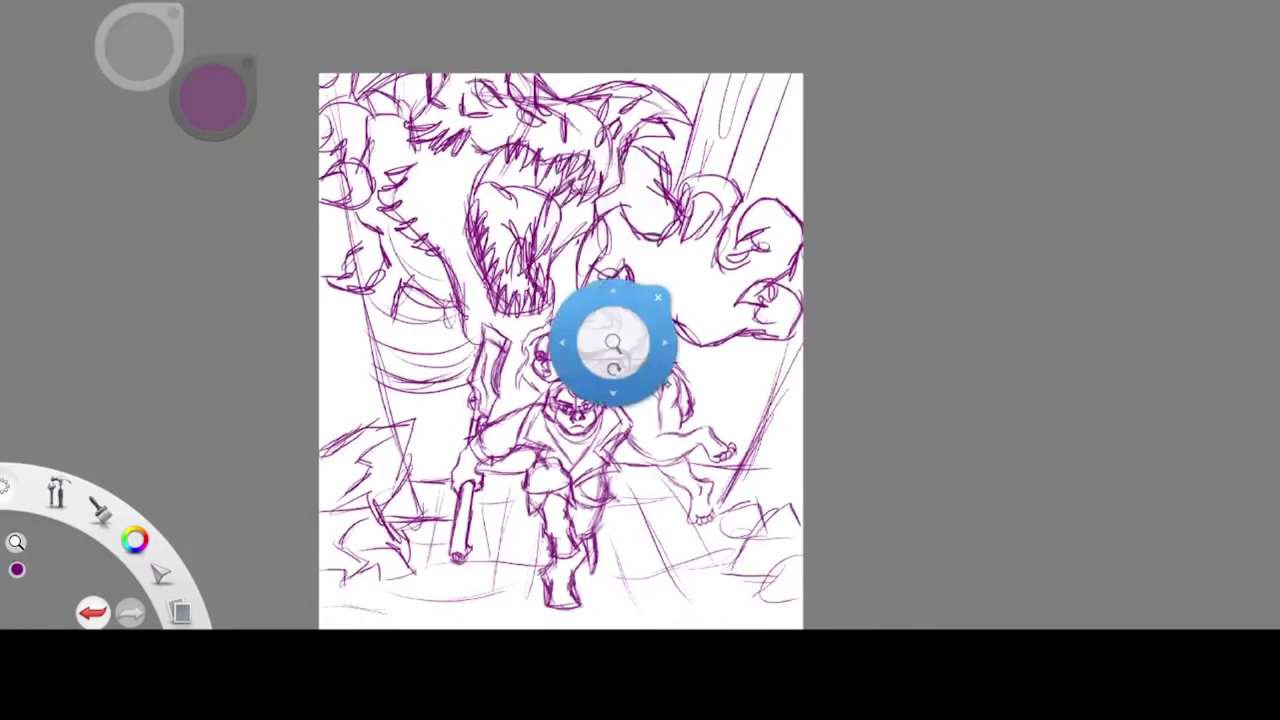
pyautogui.moveTo(614, 343); pyautogui.dragTo(602, 267)
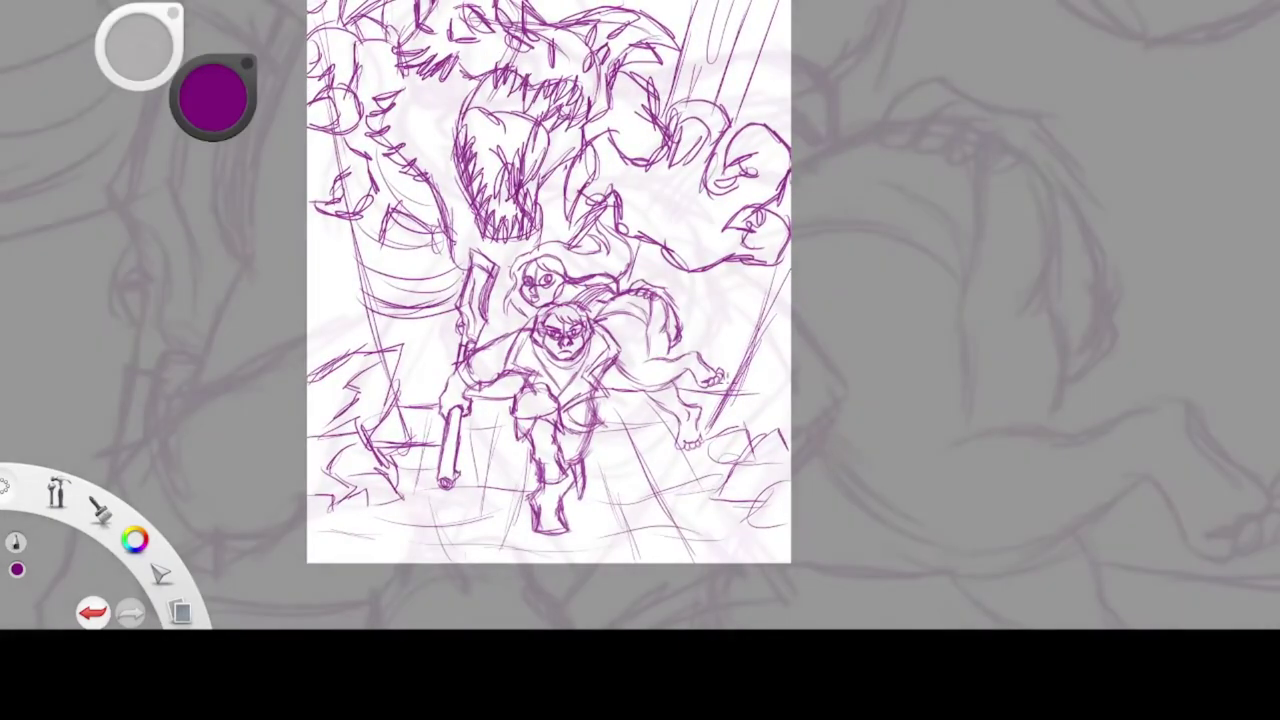
# Ink the running man's angry eyes and nose in bold purple lines over the faded sketch
pyautogui.moveTo(516, 298)
pyautogui.mouseDown()
pyautogui.moveTo(576, 320)
pyautogui.moveTo(607, 300)
pyautogui.moveTo(606, 314)
pyautogui.moveTo(676, 293)
pyautogui.mouseUp()
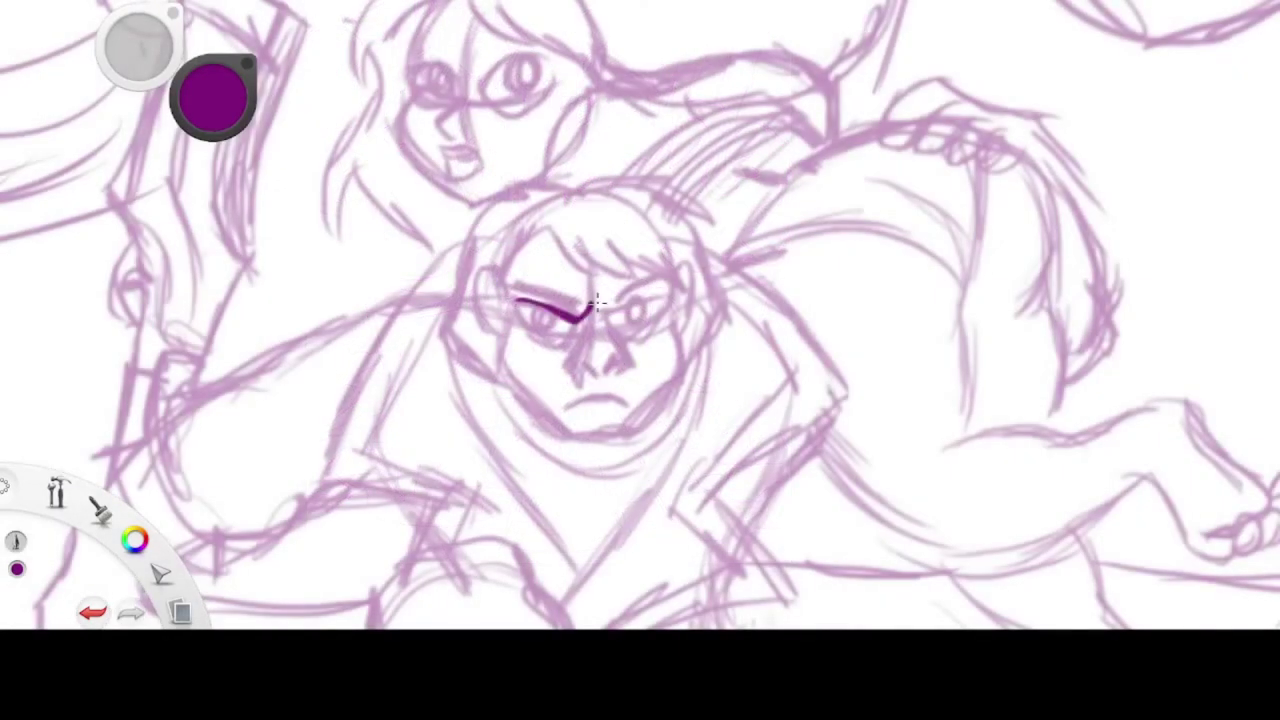
pyautogui.moveTo(575, 320); pyautogui.dragTo(515, 303)
pyautogui.moveTo(538, 311)
pyautogui.mouseDown()
pyautogui.moveTo(624, 330)
pyautogui.moveTo(678, 296)
pyautogui.moveTo(642, 316)
pyautogui.mouseUp()
pyautogui.moveTo(568, 352)
pyautogui.mouseDown()
pyautogui.moveTo(582, 322)
pyautogui.moveTo(618, 366)
pyautogui.mouseUp()
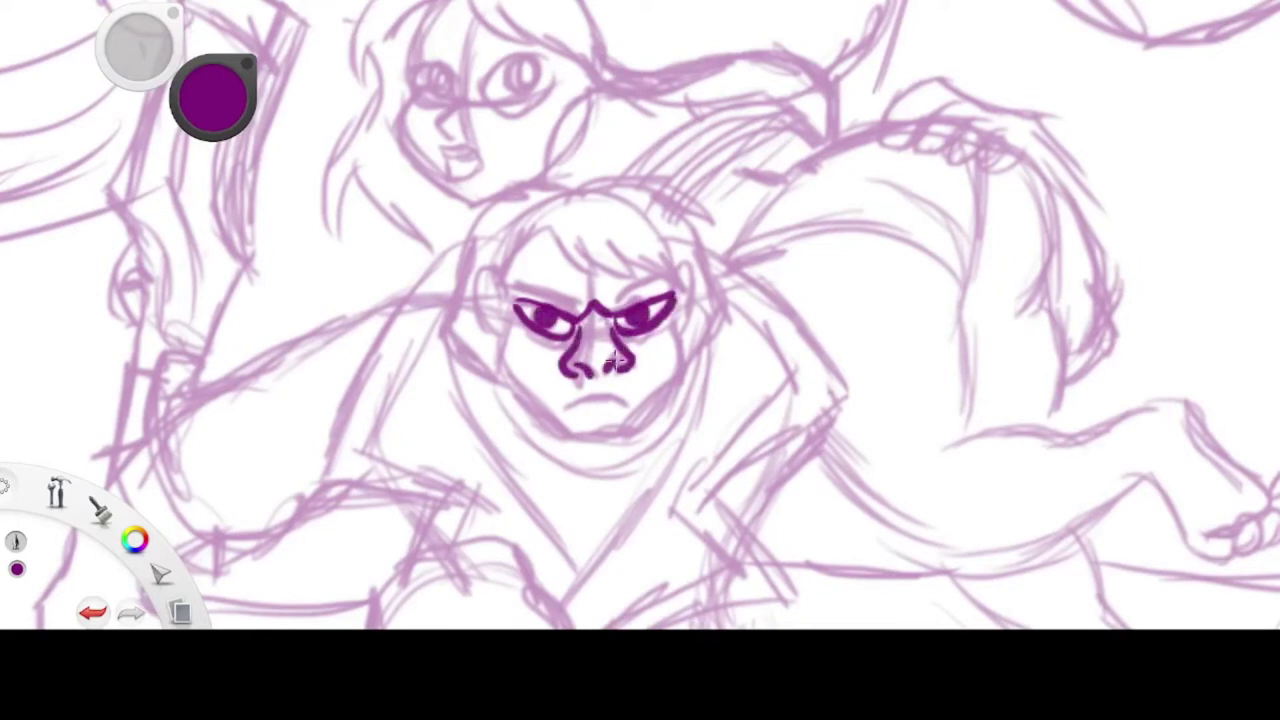
# Ink the running man's beard and jaw, brows, jagged fringe, sideburns and ears over the faded sketch
pyautogui.moveTo(508, 318)
pyautogui.mouseDown()
pyautogui.moveTo(561, 408)
pyautogui.moveTo(571, 382)
pyautogui.moveTo(633, 382)
pyautogui.moveTo(538, 407)
pyautogui.moveTo(566, 434)
pyautogui.moveTo(560, 420)
pyautogui.moveTo(638, 420)
pyautogui.moveTo(663, 384)
pyautogui.moveTo(674, 325)
pyautogui.mouseUp()
pyautogui.moveTo(510, 290)
pyautogui.mouseDown()
pyautogui.moveTo(576, 312)
pyautogui.moveTo(676, 292)
pyautogui.mouseUp()
pyautogui.moveTo(548, 228); pyautogui.dragTo(640, 280)
pyautogui.moveTo(656, 224); pyautogui.dragTo(686, 300)
pyautogui.moveTo(546, 230); pyautogui.dragTo(504, 300)
pyautogui.moveTo(504, 272); pyautogui.dragTo(510, 297)
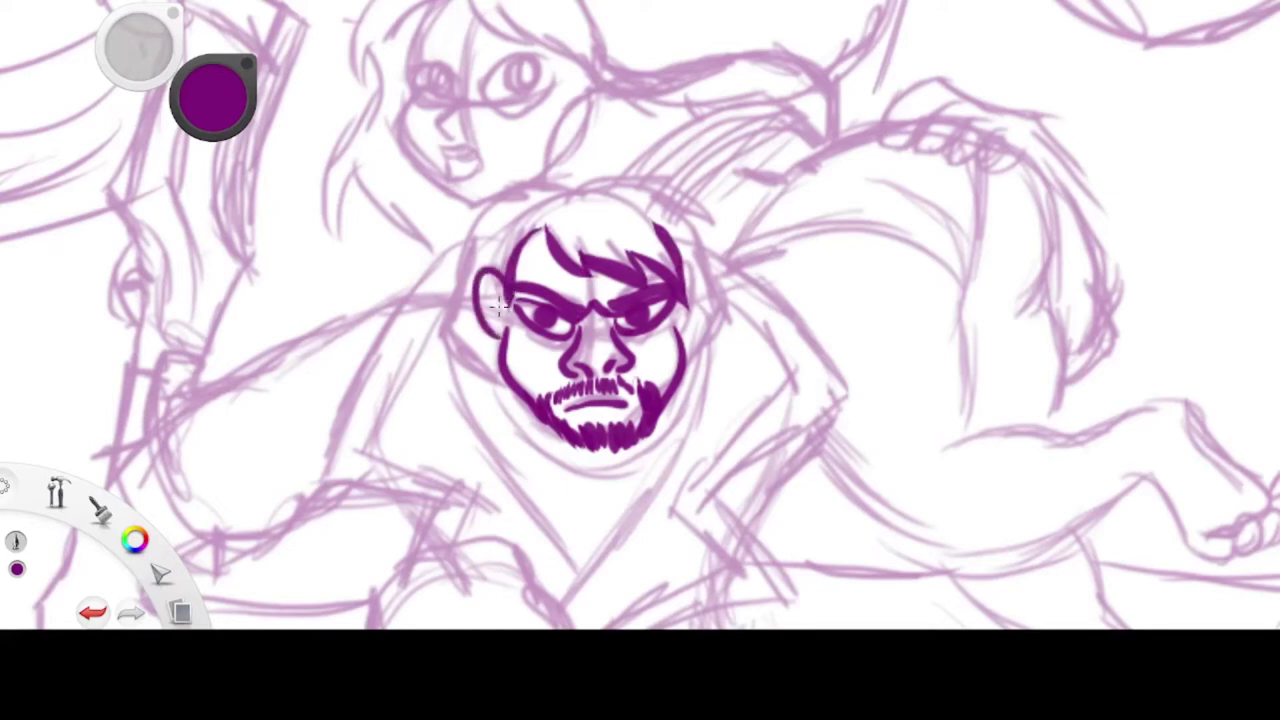
pyautogui.moveTo(688, 280); pyautogui.dragTo(686, 319)
# Ink the outline of the man's hair and the ragged fur edges on the left side of his cloak
pyautogui.moveTo(565, 185); pyautogui.dragTo(420, 300)
pyautogui.moveTo(445, 305); pyautogui.dragTo(510, 390)
pyautogui.moveTo(564, 180)
pyautogui.mouseDown()
pyautogui.moveTo(720, 215)
pyautogui.moveTo(722, 335)
pyautogui.mouseUp()
pyautogui.moveTo(470, 245)
pyautogui.mouseDown()
pyautogui.moveTo(406, 282)
pyautogui.moveTo(335, 378)
pyautogui.moveTo(322, 488)
pyautogui.moveTo(432, 500)
pyautogui.moveTo(432, 545)
pyautogui.mouseUp()
pyautogui.moveTo(445, 345); pyautogui.dragTo(545, 480)
pyautogui.moveTo(485, 450); pyautogui.dragTo(575, 555)
# Ink the fur collar under the man's chin and the spiky fur edges down the right side of his cloak
pyautogui.moveTo(500, 392); pyautogui.dragTo(678, 418)
pyautogui.moveTo(714, 340)
pyautogui.mouseDown()
pyautogui.moveTo(668, 432)
pyautogui.moveTo(575, 560)
pyautogui.mouseUp()
pyautogui.moveTo(598, 556); pyautogui.dragTo(553, 598)
pyautogui.moveTo(724, 256)
pyautogui.mouseDown()
pyautogui.moveTo(798, 302)
pyautogui.moveTo(850, 395)
pyautogui.moveTo(790, 445)
pyautogui.moveTo(782, 537)
pyautogui.moveTo(813, 606)
pyautogui.mouseUp()
pyautogui.moveTo(813, 606); pyautogui.dragTo(734, 595)
pyautogui.moveTo(812, 485)
pyautogui.mouseDown()
pyautogui.moveTo(811, 397)
pyautogui.moveTo(862, 141)
pyautogui.mouseUp()
# Ink the man's raised knee and the pointed garment flaps hanging below his fur cloak
pyautogui.moveTo(752, 370); pyautogui.dragTo(612, 412)
pyautogui.moveTo(447, 362)
pyautogui.mouseDown()
pyautogui.moveTo(556, 318)
pyautogui.moveTo(566, 350)
pyautogui.mouseUp()
pyautogui.moveTo(445, 356)
pyautogui.mouseDown()
pyautogui.moveTo(462, 438)
pyautogui.moveTo(563, 344)
pyautogui.mouseUp()
pyautogui.moveTo(435, 440)
pyautogui.mouseDown()
pyautogui.moveTo(510, 442)
pyautogui.moveTo(600, 398)
pyautogui.mouseUp()
pyautogui.moveTo(705, 375)
pyautogui.mouseDown()
pyautogui.moveTo(765, 466)
pyautogui.moveTo(620, 482)
pyautogui.mouseUp()
pyautogui.moveTo(625, 412); pyautogui.dragTo(752, 458)
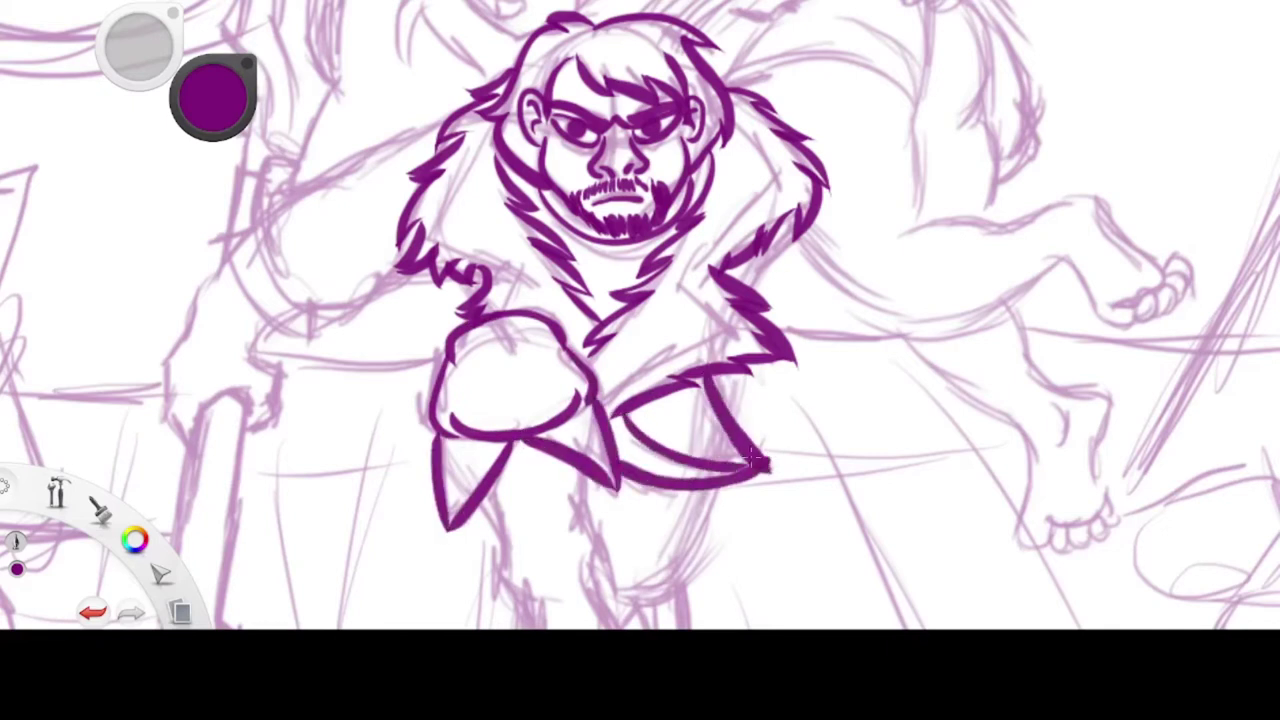
# Ink the man's bulky gun arm, its angular cuff and the hand gripping the weapon
pyautogui.moveTo(480, 100)
pyautogui.mouseDown()
pyautogui.moveTo(395, 160)
pyautogui.moveTo(258, 222)
pyautogui.moveTo(341, 310)
pyautogui.moveTo(255, 345)
pyautogui.mouseUp()
pyautogui.moveTo(258, 290); pyautogui.dragTo(218, 232)
pyautogui.moveTo(262, 325); pyautogui.dragTo(272, 420)
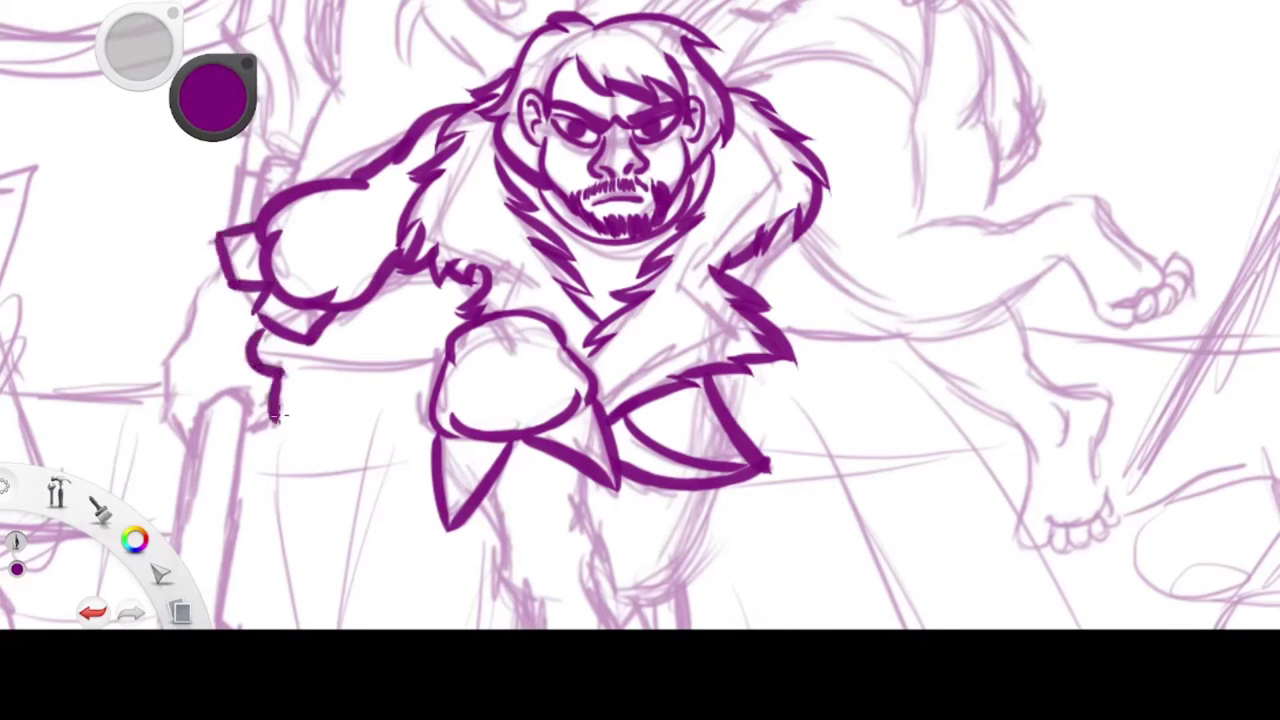
pyautogui.moveTo(190, 412); pyautogui.dragTo(254, 416)
pyautogui.moveTo(222, 256)
pyautogui.mouseDown()
pyautogui.moveTo(162, 368)
pyautogui.moveTo(176, 420)
pyautogui.mouseUp()
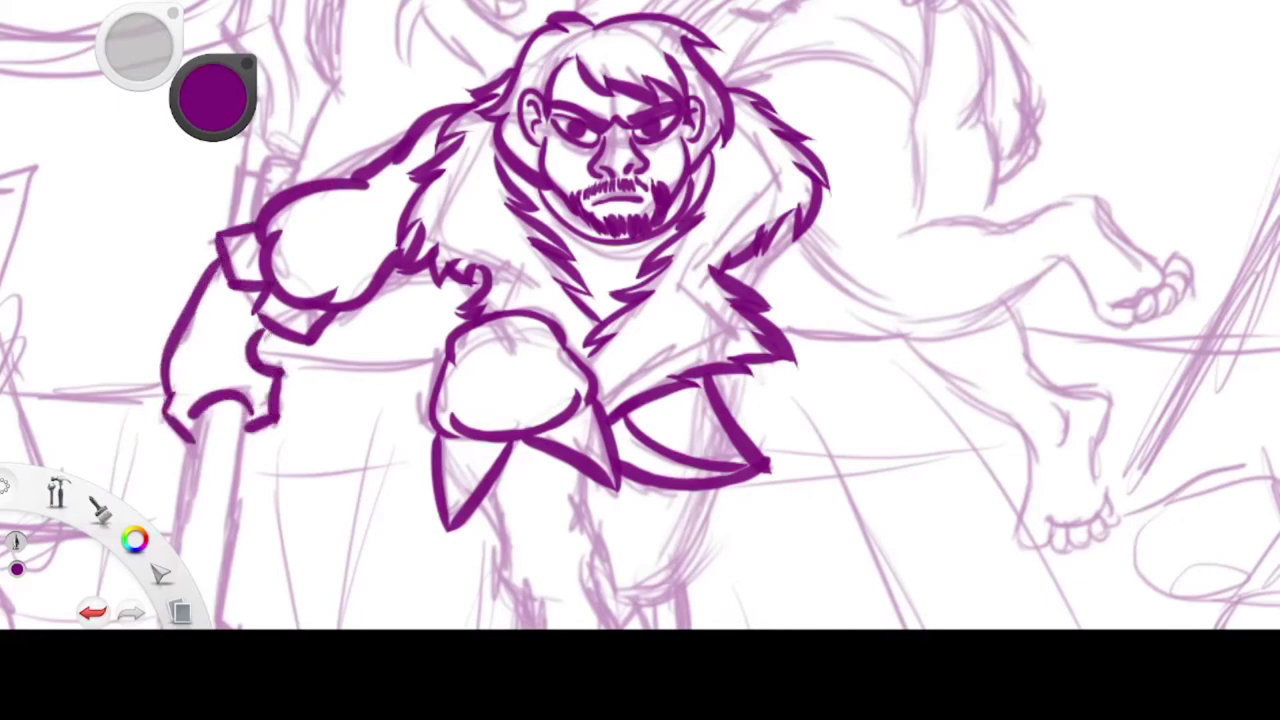
# Ink the carried woman's large near eye with its dark pupil, lashes and brow, and start her hairline
pyautogui.press('space')
pyautogui.moveTo(812, 196)
pyautogui.mouseDown()
pyautogui.moveTo(820, 297)
pyautogui.moveTo(865, 22)
pyautogui.mouseUp()
pyautogui.moveTo(567, 362)
pyautogui.mouseDown()
pyautogui.moveTo(593, 328)
pyautogui.moveTo(644, 326)
pyautogui.moveTo(565, 360)
pyautogui.moveTo(615, 355)
pyautogui.moveTo(644, 309)
pyautogui.moveTo(563, 357)
pyautogui.moveTo(582, 305)
pyautogui.mouseUp()
pyautogui.moveTo(547, 256); pyautogui.dragTo(641, 317)
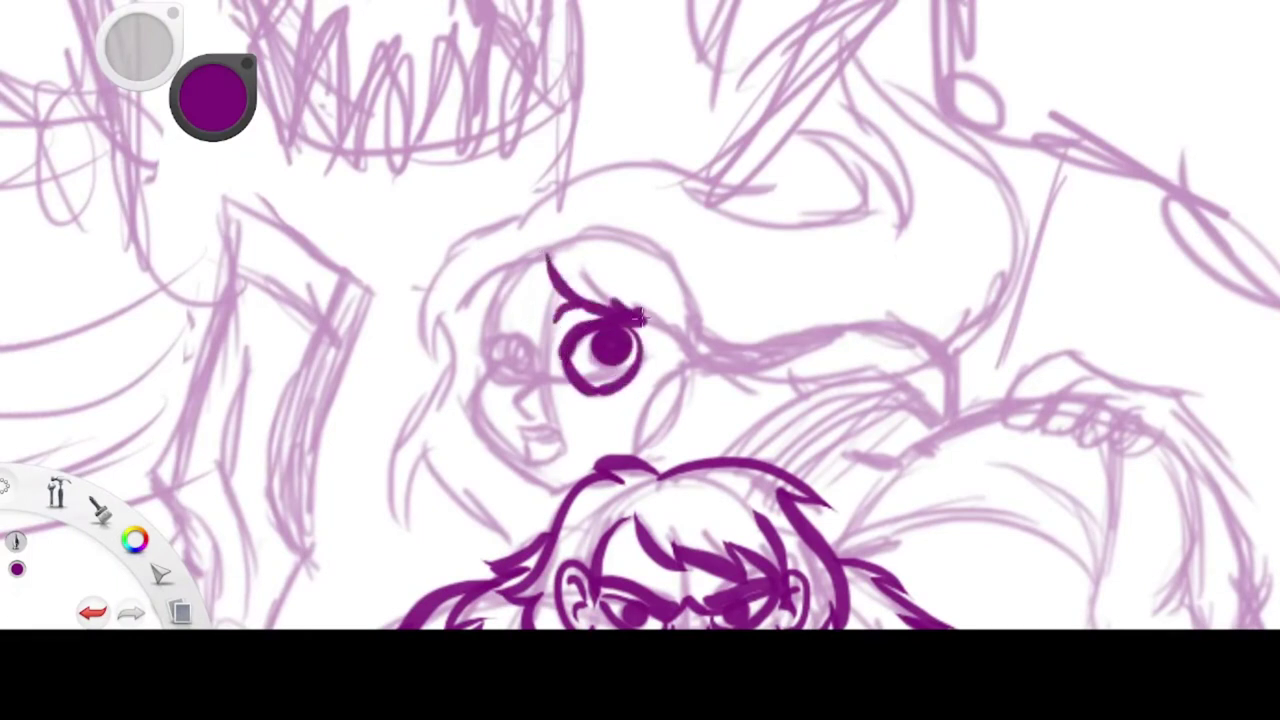
pyautogui.moveTo(588, 276); pyautogui.dragTo(640, 306)
pyautogui.moveTo(645, 312); pyautogui.dragTo(715, 378)
# Ink the woman's far eye, nose, open mouth, face contour and fringe
pyautogui.moveTo(470, 320)
pyautogui.mouseDown()
pyautogui.moveTo(540, 342)
pyautogui.moveTo(485, 370)
pyautogui.moveTo(542, 350)
pyautogui.mouseUp()
pyautogui.moveTo(512, 335)
pyautogui.mouseDown()
pyautogui.moveTo(525, 352)
pyautogui.moveTo(532, 262)
pyautogui.mouseUp()
pyautogui.moveTo(522, 412)
pyautogui.mouseDown()
pyautogui.moveTo(537, 370)
pyautogui.moveTo(570, 492)
pyautogui.mouseUp()
pyautogui.moveTo(468, 418); pyautogui.dragTo(572, 494)
pyautogui.moveTo(520, 432); pyautogui.dragTo(560, 462)
pyautogui.moveTo(548, 250); pyautogui.dragTo(458, 316)
# Ink the woman's long hair hanging beside her face and streaming behind her to a curled tip
pyautogui.moveTo(520, 214)
pyautogui.mouseDown()
pyautogui.moveTo(420, 345)
pyautogui.moveTo(427, 452)
pyautogui.moveTo(526, 548)
pyautogui.mouseUp()
pyautogui.moveTo(520, 232)
pyautogui.mouseDown()
pyautogui.moveTo(600, 180)
pyautogui.moveTo(795, 178)
pyautogui.mouseUp()
pyautogui.moveTo(795, 178); pyautogui.dragTo(700, 208)
pyautogui.moveTo(700, 369); pyautogui.dragTo(636, 458)
pyautogui.moveTo(412, 155)
pyautogui.mouseDown()
pyautogui.moveTo(811, 166)
pyautogui.moveTo(800, 259)
pyautogui.mouseUp()
pyautogui.moveTo(543, 274)
pyautogui.mouseDown()
pyautogui.moveTo(595, 230)
pyautogui.moveTo(636, 162)
pyautogui.moveTo(640, 395)
pyautogui.mouseUp()
pyautogui.moveTo(715, 385)
pyautogui.mouseDown()
pyautogui.moveTo(580, 410)
pyautogui.moveTo(610, 452)
pyautogui.mouseUp()
pyautogui.moveTo(678, 404); pyautogui.dragTo(556, 446)
pyautogui.moveTo(630, 512)
pyautogui.mouseDown()
pyautogui.moveTo(662, 450)
pyautogui.moveTo(745, 408)
pyautogui.mouseUp()
# Ink the man's fingers holding the woman, along with the curves of her hips and thighs
pyautogui.moveTo(953, 401); pyautogui.dragTo(826, 208)
pyautogui.moveTo(673, 188)
pyautogui.mouseDown()
pyautogui.moveTo(655, 178)
pyautogui.moveTo(638, 229)
pyautogui.moveTo(661, 232)
pyautogui.mouseUp()
pyautogui.moveTo(682, 207); pyautogui.dragTo(683, 236)
pyautogui.moveTo(659, 181)
pyautogui.mouseDown()
pyautogui.moveTo(745, 220)
pyautogui.moveTo(780, 278)
pyautogui.mouseUp()
pyautogui.moveTo(735, 230); pyautogui.dragTo(725, 350)
pyautogui.moveTo(618, 248)
pyautogui.mouseDown()
pyautogui.moveTo(668, 355)
pyautogui.moveTo(652, 380)
pyautogui.mouseUp()
pyautogui.moveTo(500, 318)
pyautogui.mouseDown()
pyautogui.moveTo(606, 284)
pyautogui.moveTo(682, 330)
pyautogui.mouseUp()
pyautogui.moveTo(705, 235)
pyautogui.mouseDown()
pyautogui.moveTo(674, 340)
pyautogui.moveTo(677, 445)
pyautogui.mouseUp()
pyautogui.moveTo(750, 342); pyautogui.dragTo(745, 436)
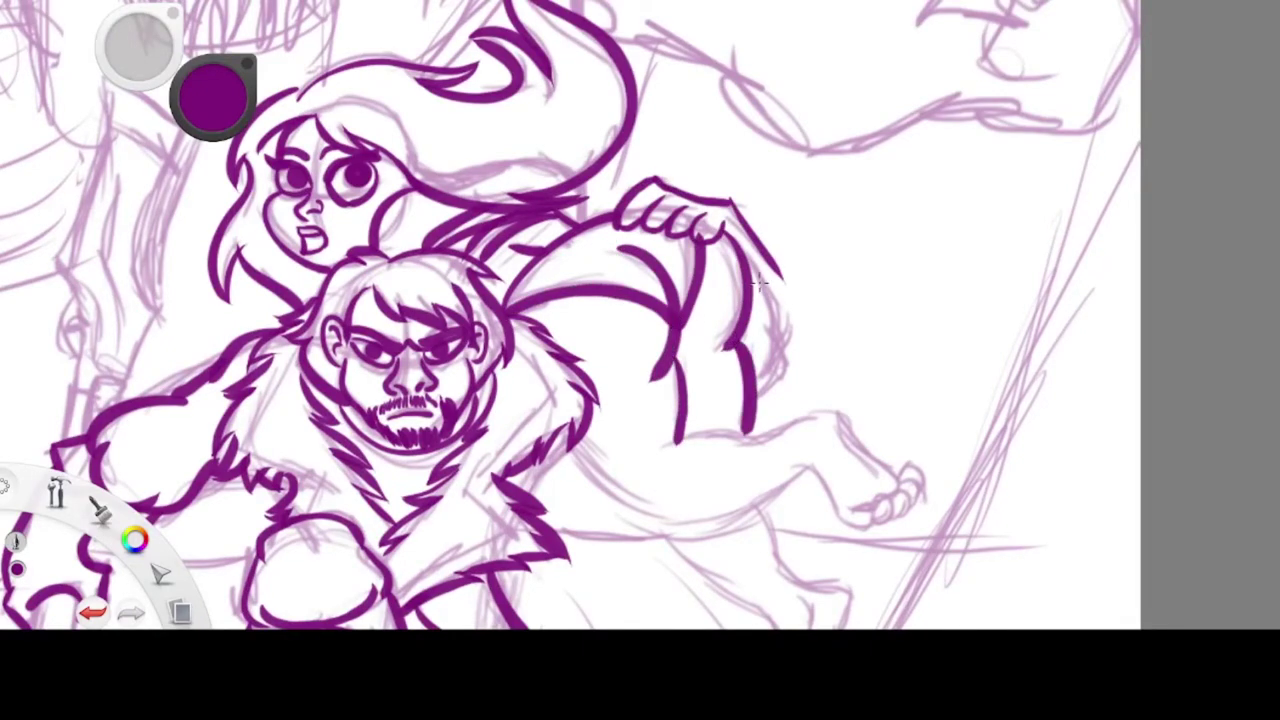
# Ink the pointed cuff below the man's holding hand and the upper contour of the woman's raised lower leg
pyautogui.moveTo(618, 314); pyautogui.dragTo(703, 272)
pyautogui.moveTo(835, 275); pyautogui.dragTo(853, 289)
pyautogui.moveTo(848, 264)
pyautogui.mouseDown()
pyautogui.moveTo(880, 222)
pyautogui.moveTo(876, 310)
pyautogui.mouseUp()
pyautogui.moveTo(832, 312)
pyautogui.mouseDown()
pyautogui.moveTo(872, 294)
pyautogui.moveTo(840, 358)
pyautogui.mouseUp()
pyautogui.moveTo(745, 405)
pyautogui.mouseDown()
pyautogui.moveTo(935, 392)
pyautogui.moveTo(980, 436)
pyautogui.mouseUp()
pyautogui.moveTo(885, 390)
pyautogui.mouseDown()
pyautogui.moveTo(910, 412)
pyautogui.moveTo(922, 470)
pyautogui.mouseUp()
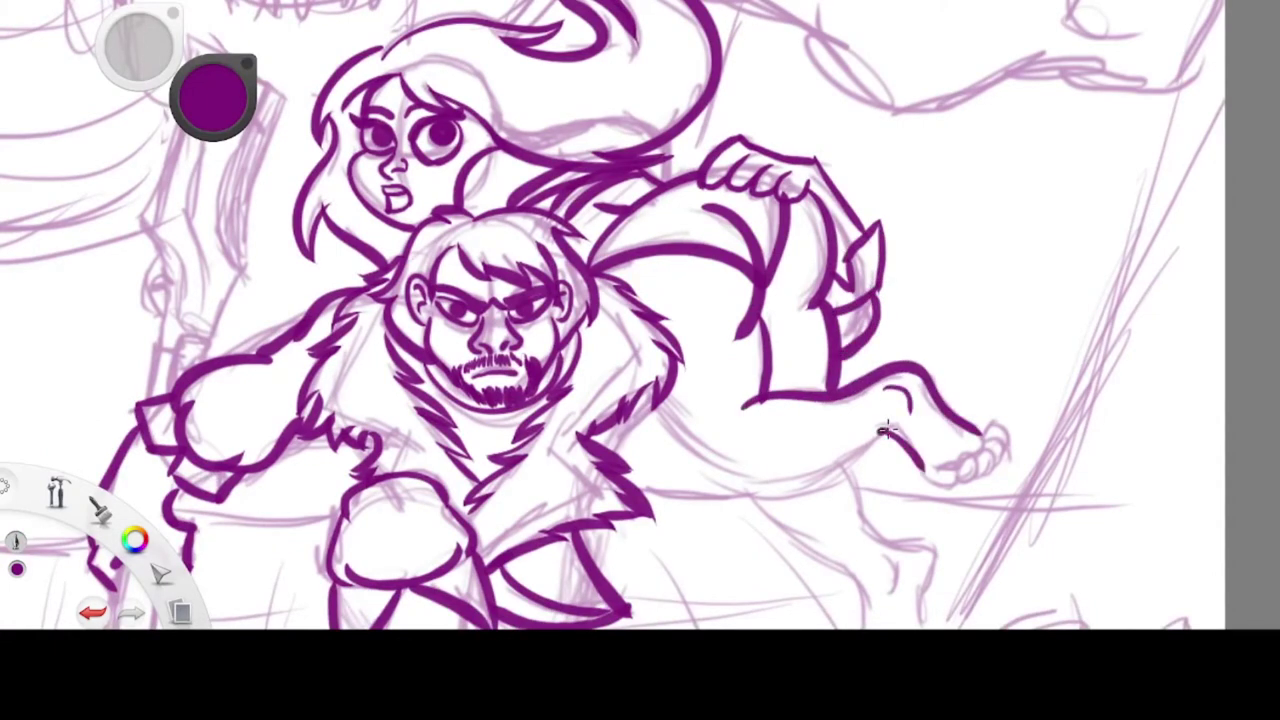
# Ink the underside of the woman's raised leg and the toes of that foot
pyautogui.moveTo(886, 430); pyautogui.dragTo(760, 492)
pyautogui.moveTo(665, 410); pyautogui.dragTo(762, 492)
pyautogui.moveTo(674, 422); pyautogui.dragTo(596, 456)
pyautogui.moveTo(1056, 331)
pyautogui.mouseDown()
pyautogui.moveTo(928, 191)
pyautogui.moveTo(880, 184)
pyautogui.mouseUp()
pyautogui.moveTo(744, 321); pyautogui.dragTo(776, 336)
pyautogui.moveTo(779, 310)
pyautogui.mouseDown()
pyautogui.moveTo(783, 333)
pyautogui.moveTo(806, 330)
pyautogui.mouseUp()
pyautogui.moveTo(810, 290); pyautogui.dragTo(820, 318)
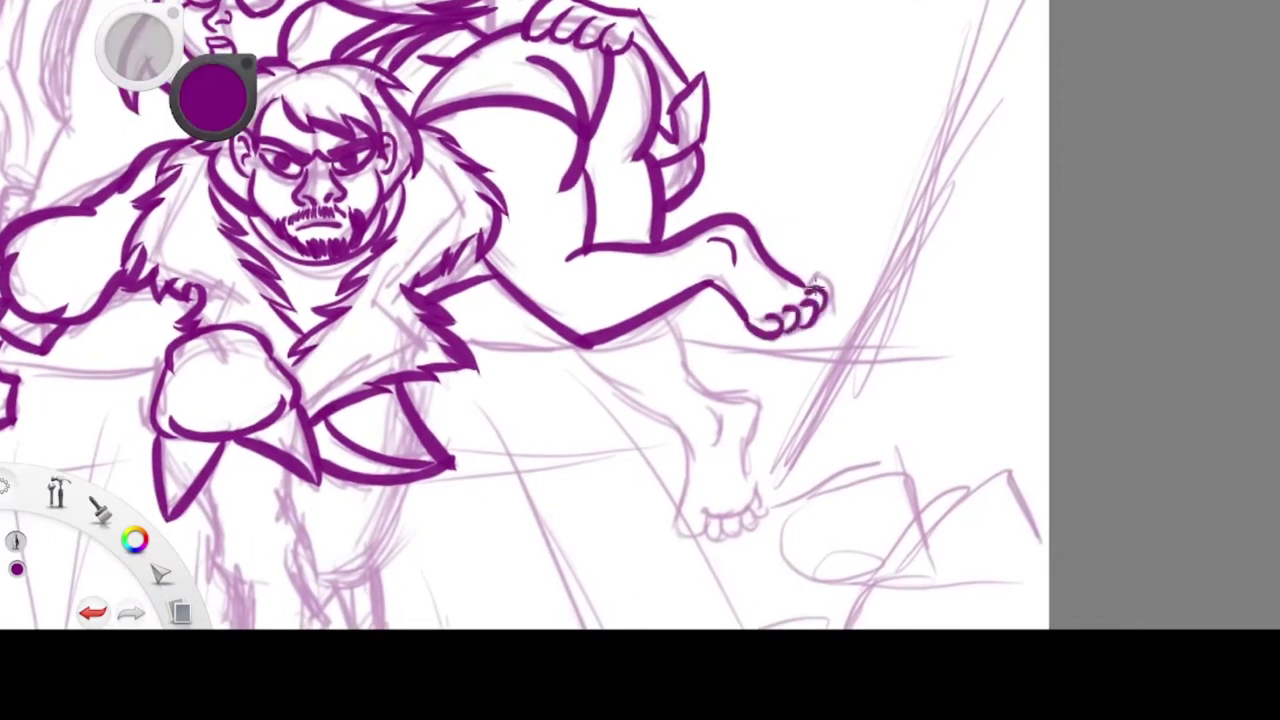
# Ink the woman's lower dangling leg, including its foot and toes
pyautogui.moveTo(568, 342)
pyautogui.mouseDown()
pyautogui.moveTo(682, 530)
pyautogui.moveTo(712, 513)
pyautogui.mouseUp()
pyautogui.moveTo(708, 513)
pyautogui.mouseDown()
pyautogui.moveTo(752, 502)
pyautogui.moveTo(753, 412)
pyautogui.moveTo(664, 317)
pyautogui.moveTo(708, 536)
pyautogui.mouseUp()
pyautogui.moveTo(724, 508); pyautogui.dragTo(730, 536)
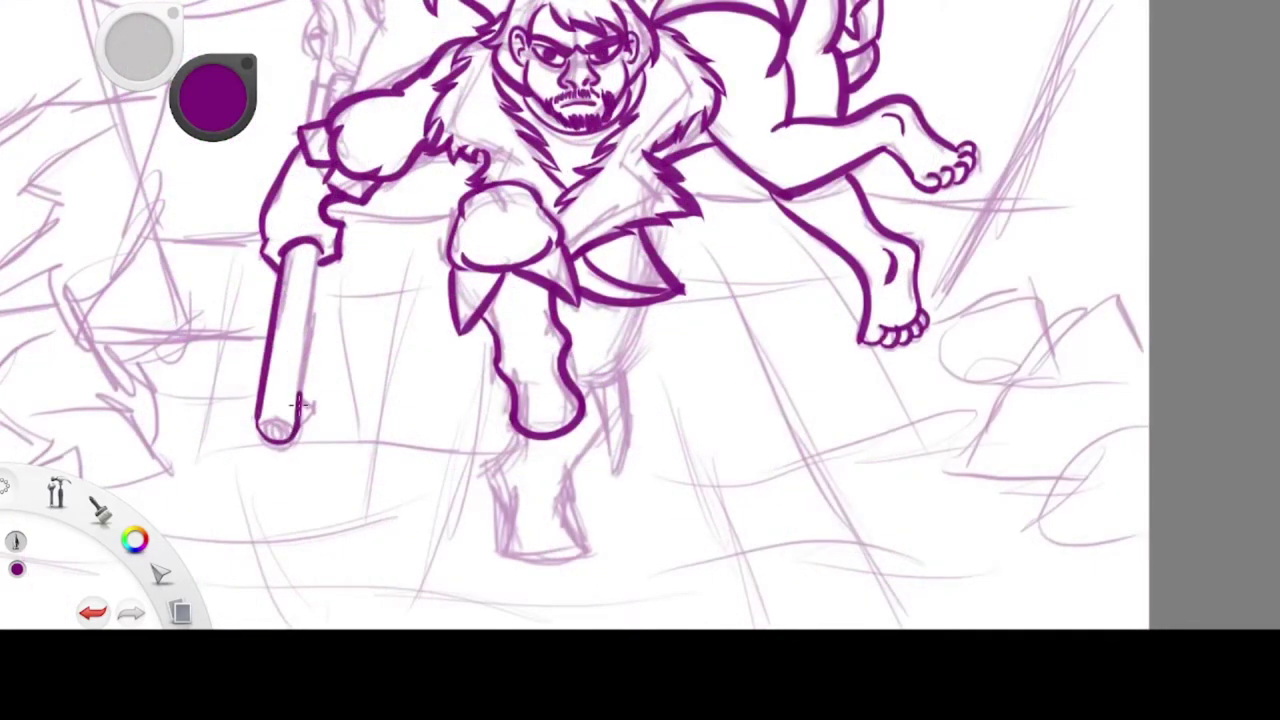
# Ink the man's gun with its long barrel, hammer, shaped stock and decorated butt end
pyautogui.moveTo(298, 405); pyautogui.dragTo(316, 245)
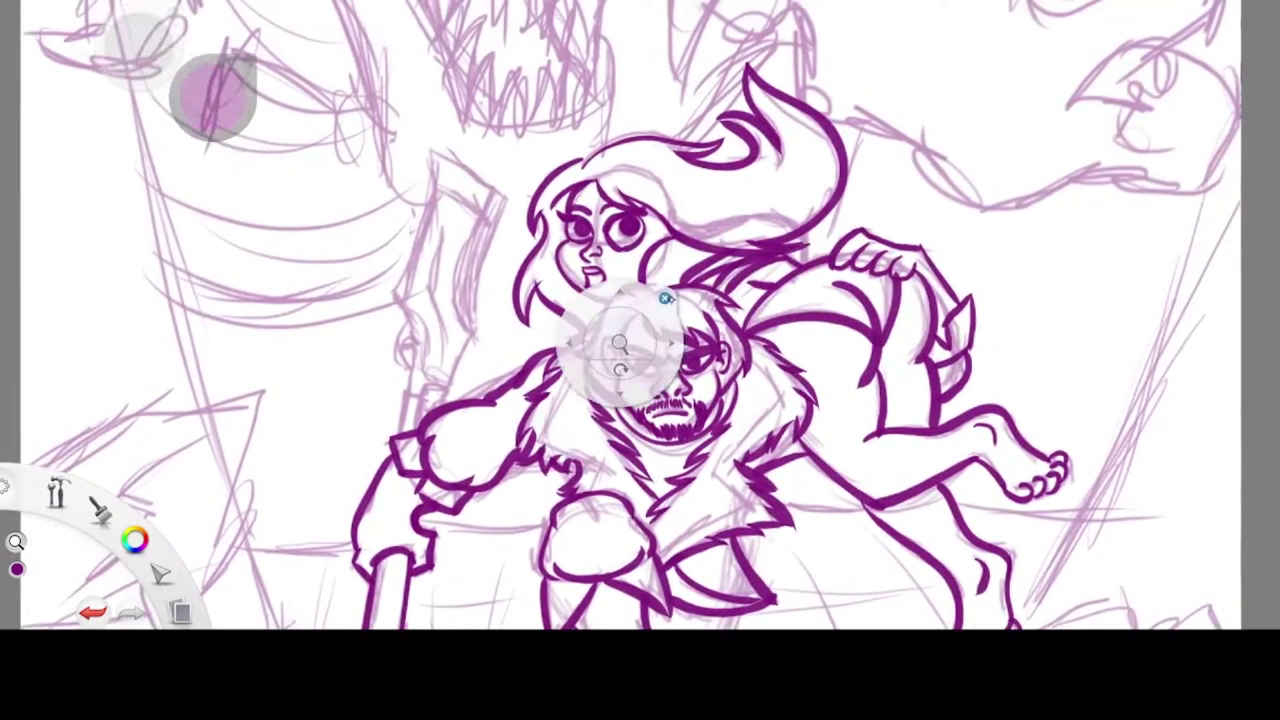
pyautogui.moveTo(440, 412)
pyautogui.mouseDown()
pyautogui.moveTo(505, 199)
pyautogui.moveTo(430, 200)
pyautogui.moveTo(405, 376)
pyautogui.moveTo(412, 422)
pyautogui.mouseUp()
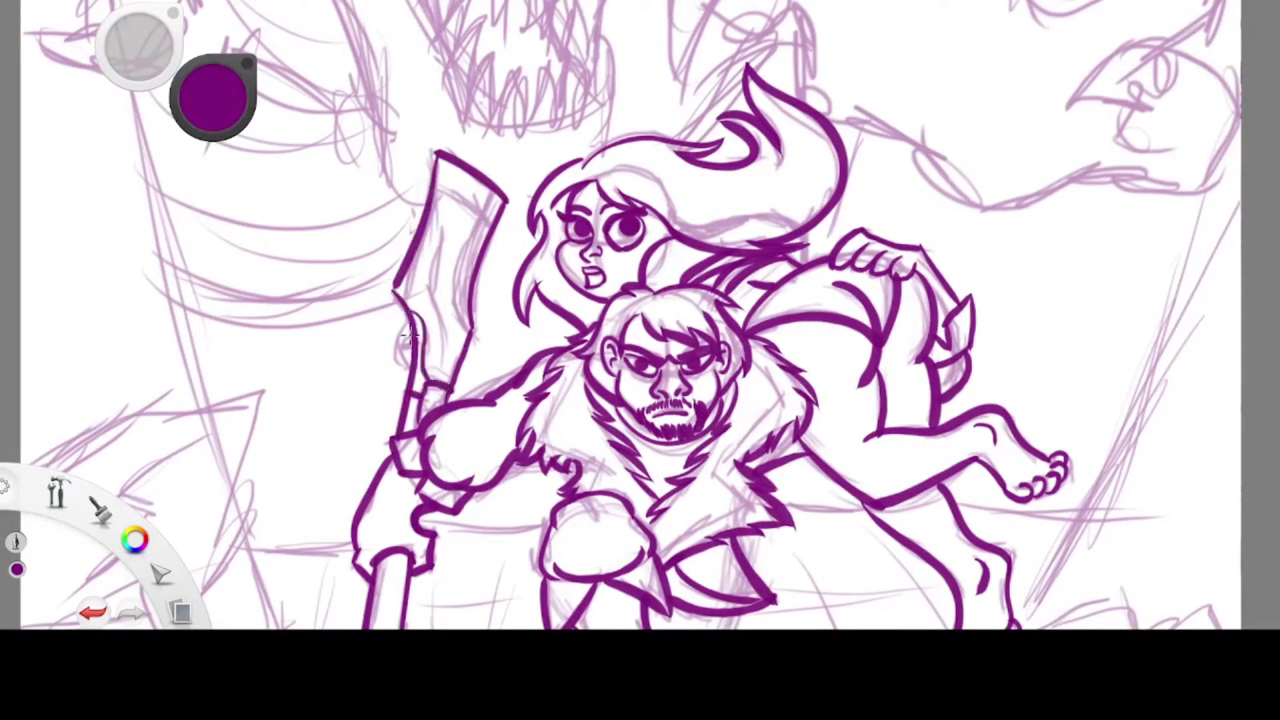
pyautogui.moveTo(441, 237)
pyautogui.mouseDown()
pyautogui.moveTo(444, 364)
pyautogui.moveTo(461, 319)
pyautogui.mouseUp()
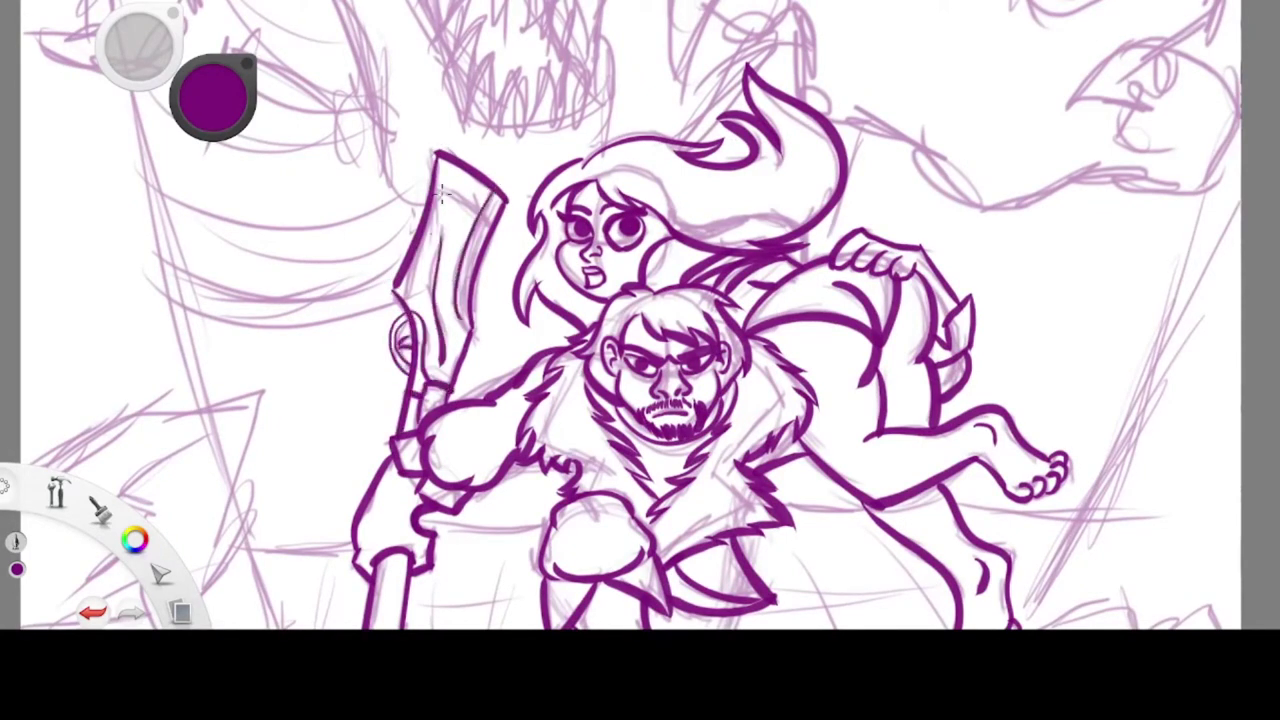
pyautogui.moveTo(437, 187); pyautogui.dragTo(493, 225)
# Ink the crossed laces on the man's raised boot
pyautogui.moveTo(805, 625); pyautogui.dragTo(727, 290)
pyautogui.moveTo(529, 303); pyautogui.dragTo(503, 268)
pyautogui.moveTo(533, 360); pyautogui.dragTo(574, 346)
pyautogui.moveTo(548, 272); pyautogui.dragTo(554, 312)
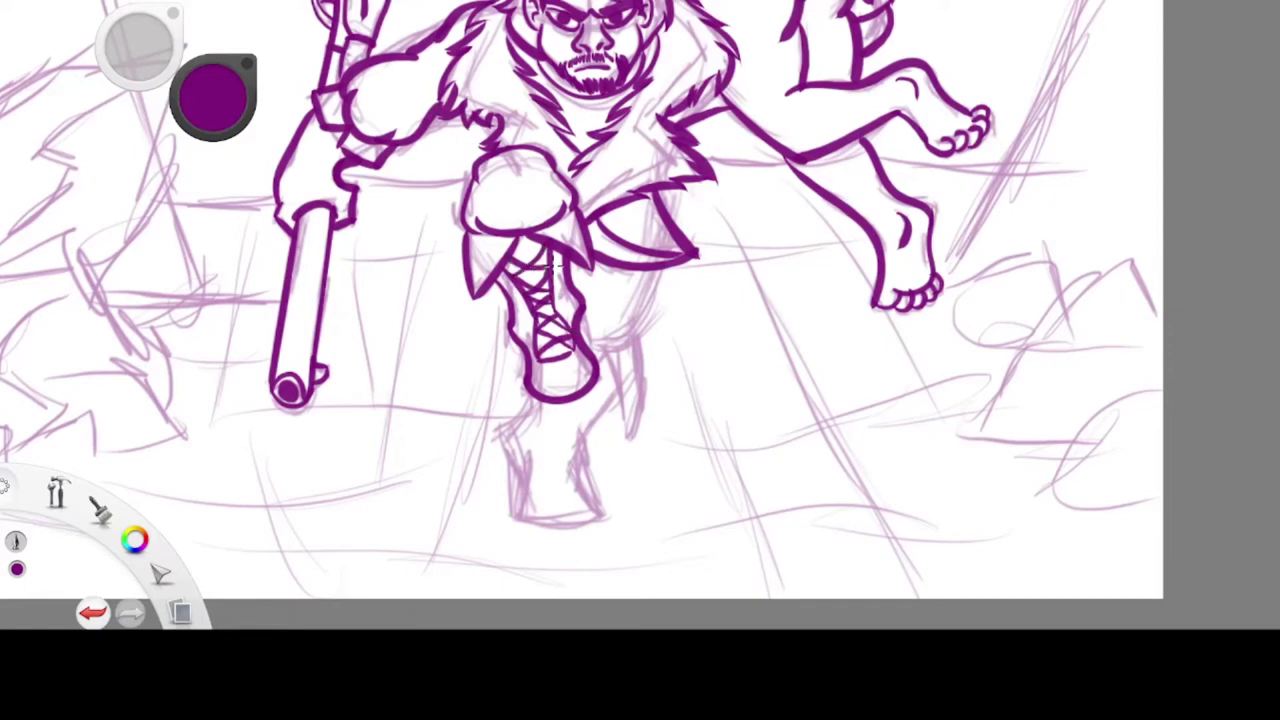
# Ink the man's rear thigh, the pointed cloth tail behind it and his laced standing boot
pyautogui.moveTo(663, 260)
pyautogui.mouseDown()
pyautogui.moveTo(598, 352)
pyautogui.moveTo(626, 440)
pyautogui.moveTo(642, 318)
pyautogui.mouseUp()
pyautogui.moveTo(606, 408)
pyautogui.mouseDown()
pyautogui.moveTo(576, 468)
pyautogui.moveTo(603, 505)
pyautogui.moveTo(510, 475)
pyautogui.moveTo(540, 396)
pyautogui.moveTo(590, 430)
pyautogui.moveTo(578, 492)
pyautogui.moveTo(538, 476)
pyautogui.mouseUp()
pyautogui.moveTo(540, 474); pyautogui.dragTo(560, 418)
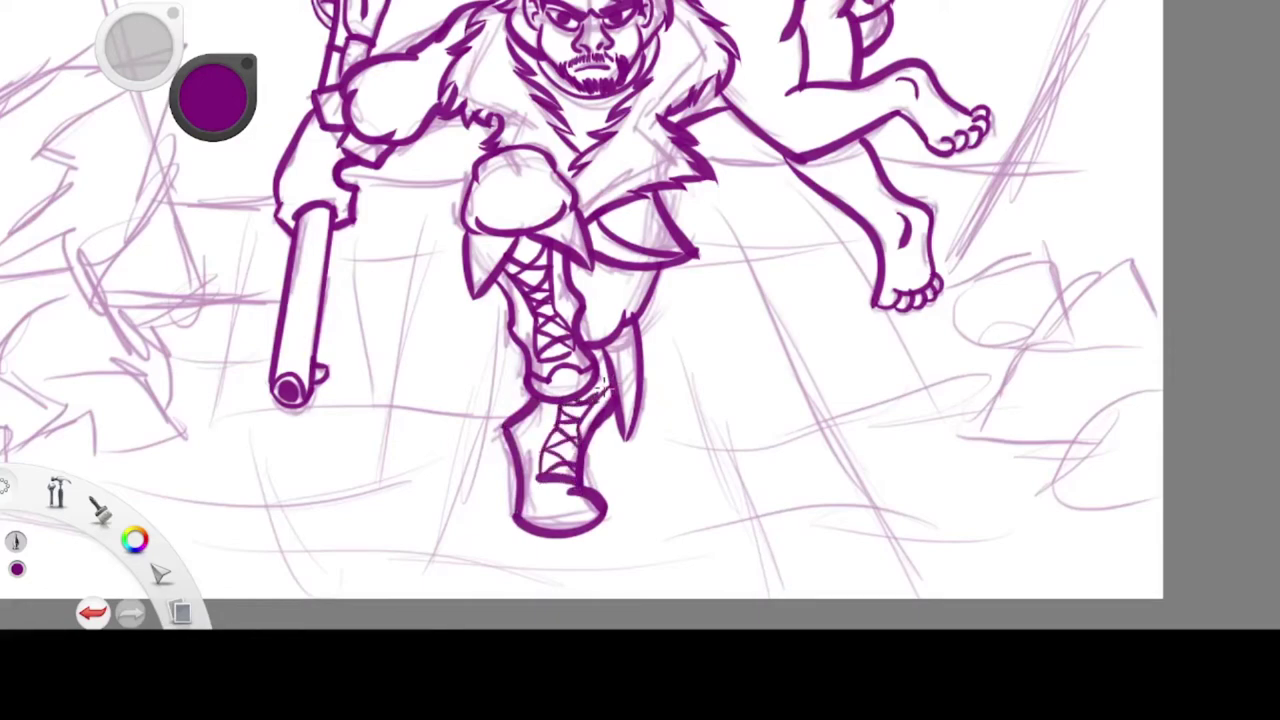
pyautogui.moveTo(598, 509); pyautogui.dragTo(538, 496)
pyautogui.moveTo(518, 418); pyautogui.dragTo(548, 504)
# Ink the giant creature's heavy brow ridge, dark nostrils and round scales on its snout
pyautogui.press('space')
pyautogui.moveTo(567, 100); pyautogui.dragTo(737, 449)
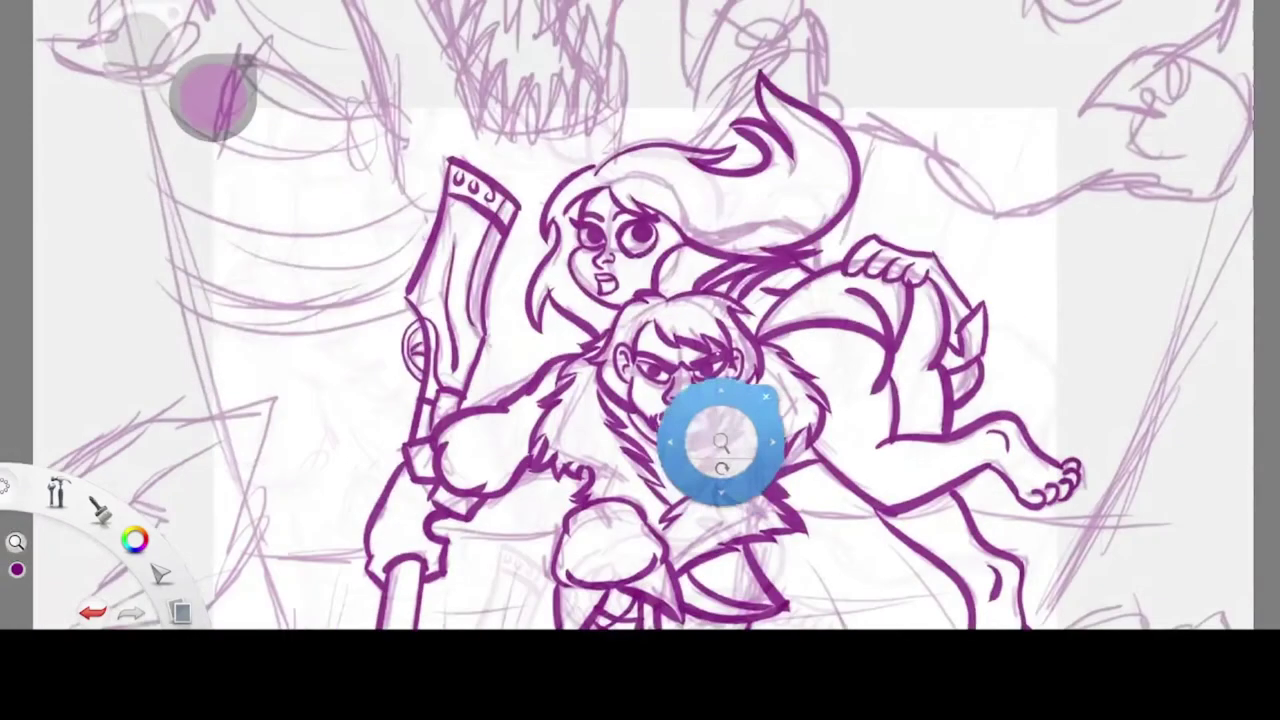
pyautogui.moveTo(737, 449); pyautogui.dragTo(780, 524)
pyautogui.moveTo(636, 183); pyautogui.dragTo(657, 219)
pyautogui.moveTo(719, 208); pyautogui.dragTo(702, 228)
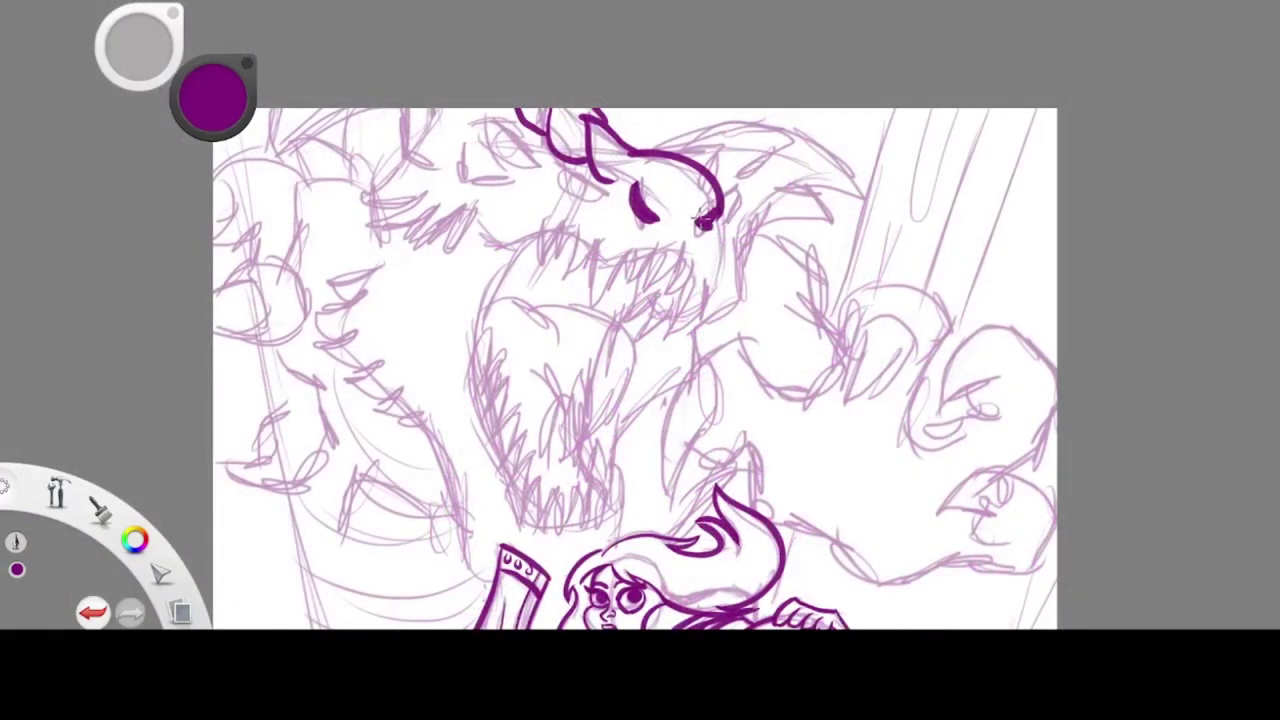
pyautogui.moveTo(667, 166); pyautogui.dragTo(694, 213)
pyautogui.moveTo(673, 166); pyautogui.dragTo(689, 180)
pyautogui.moveTo(688, 186); pyautogui.dragTo(702, 178)
# Ink the creature's narrowed eye and the curved plates behind it on the head
pyautogui.moveTo(566, 169); pyautogui.dragTo(606, 194)
pyautogui.moveTo(473, 125); pyautogui.dragTo(548, 160)
pyautogui.moveTo(490, 186); pyautogui.dragTo(513, 180)
pyautogui.moveTo(460, 143); pyautogui.dragTo(492, 186)
# Ink the creature's jagged upper teeth, the corner of its mouth and the front of its muzzle
pyautogui.moveTo(542, 224)
pyautogui.mouseDown()
pyautogui.moveTo(551, 261)
pyautogui.moveTo(629, 242)
pyautogui.mouseUp()
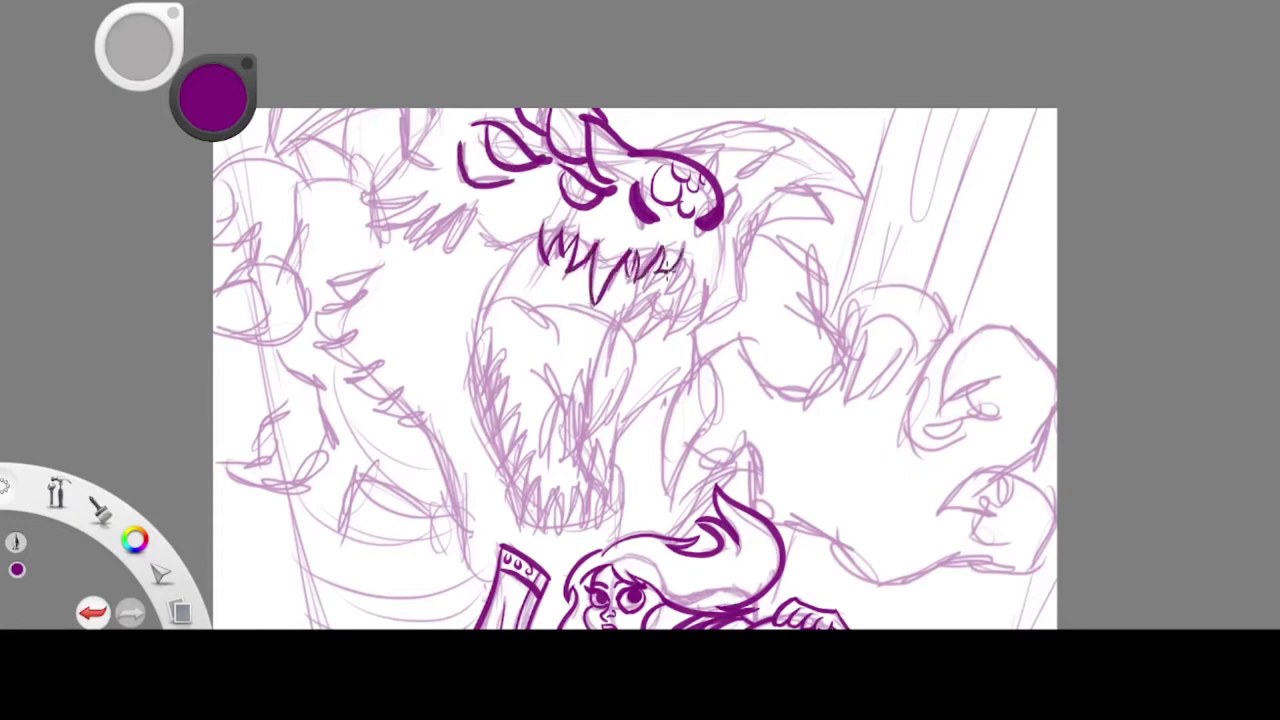
pyautogui.moveTo(693, 271); pyautogui.dragTo(718, 268)
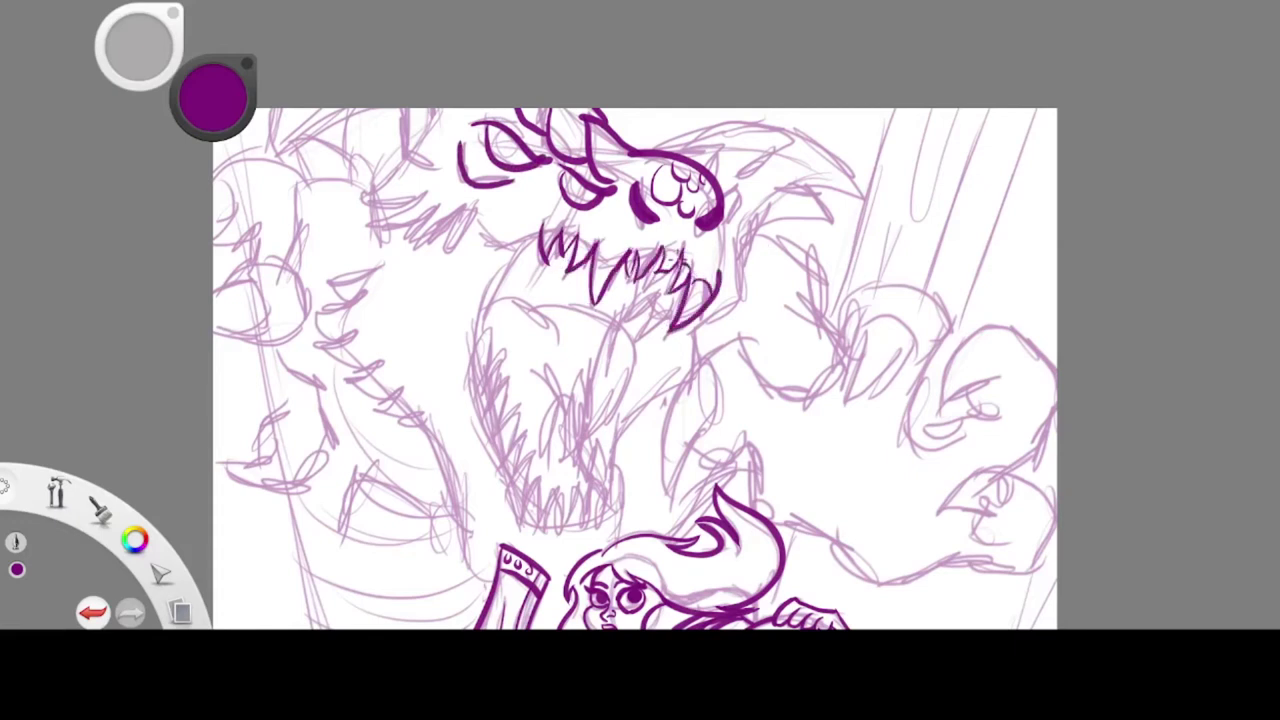
pyautogui.moveTo(480, 228); pyautogui.dragTo(536, 234)
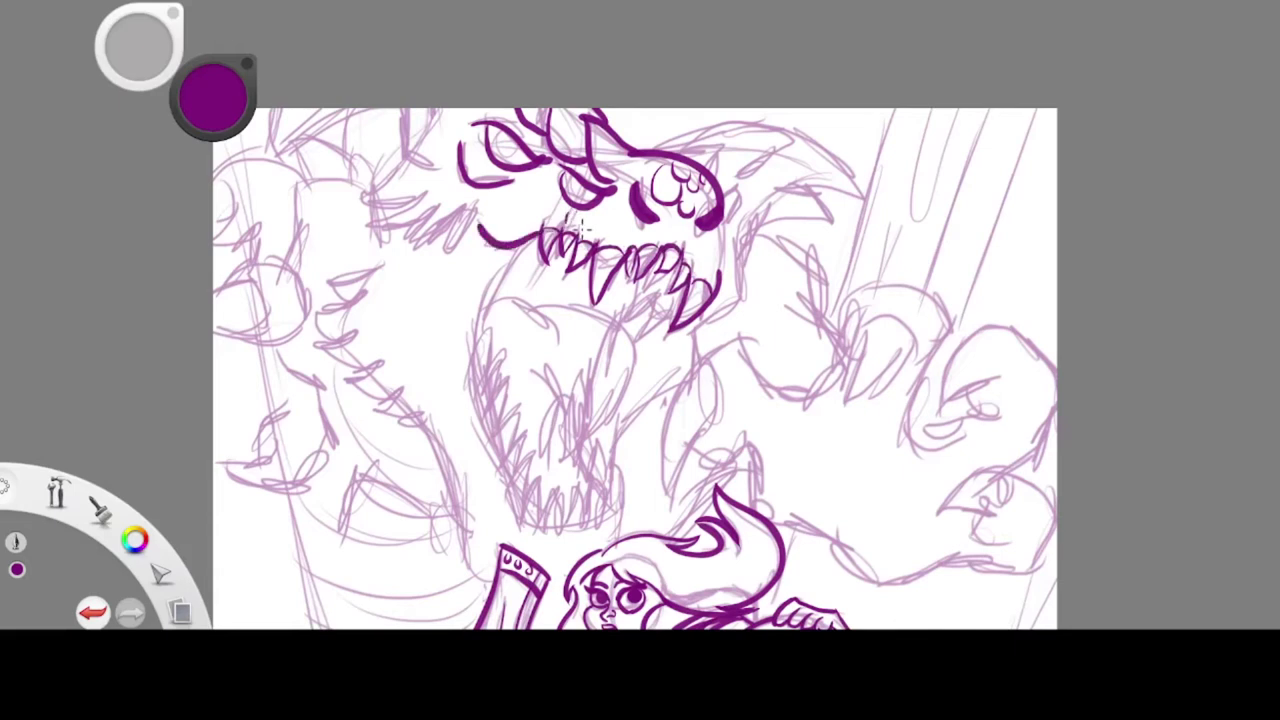
pyautogui.moveTo(731, 212); pyautogui.dragTo(714, 276)
# Ink the creature's lower jaw with its rows of pointed teeth and short curved strokes beside it
pyautogui.moveTo(536, 226)
pyautogui.mouseDown()
pyautogui.moveTo(486, 290)
pyautogui.moveTo(472, 358)
pyautogui.mouseUp()
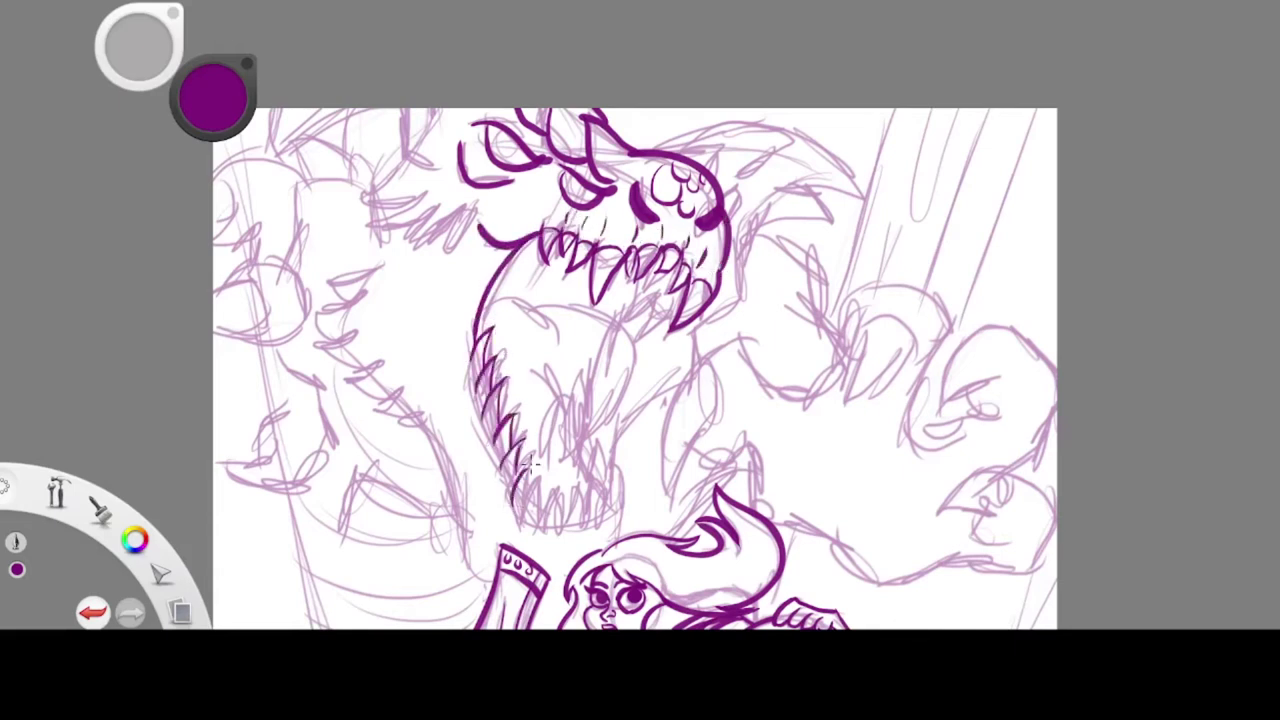
pyautogui.moveTo(540, 500)
pyautogui.mouseDown()
pyautogui.moveTo(588, 492)
pyautogui.moveTo(622, 456)
pyautogui.moveTo(618, 534)
pyautogui.mouseUp()
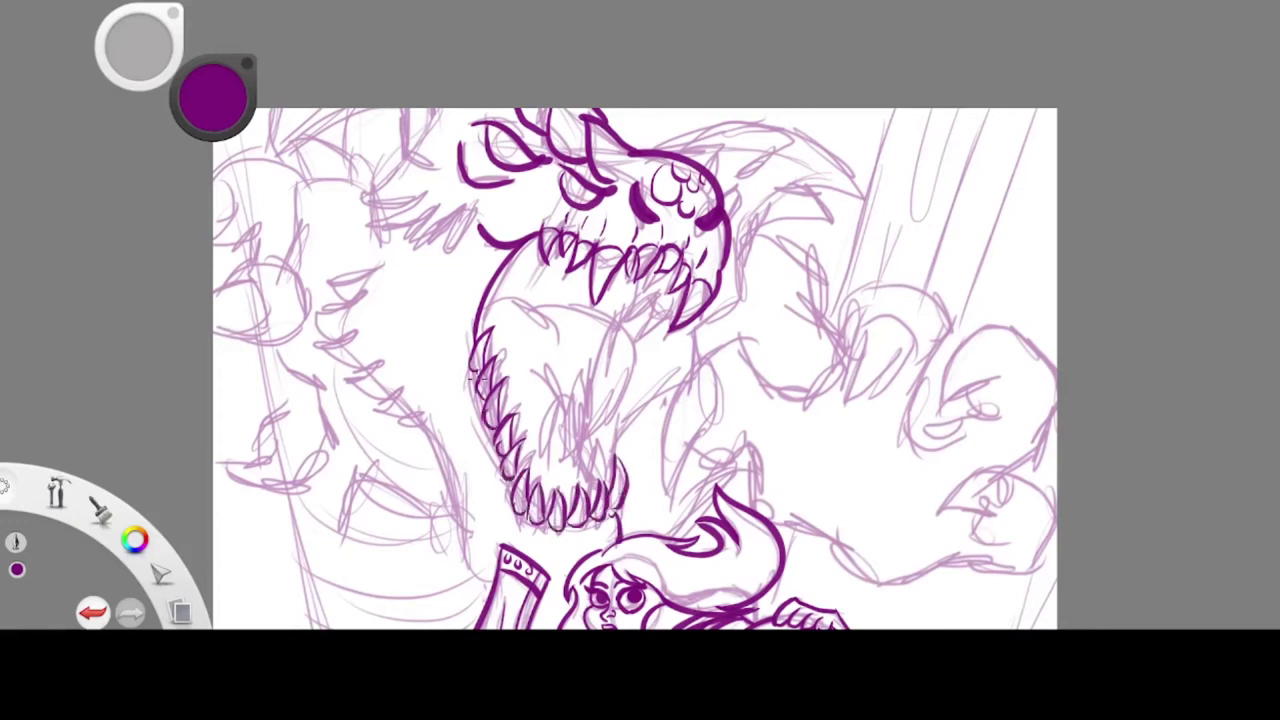
pyautogui.moveTo(490, 256); pyautogui.dragTo(464, 328)
# Ink the row of spikes along the creature's left flank and the body contour running down to the gun stock
pyautogui.moveTo(378, 258)
pyautogui.mouseDown()
pyautogui.moveTo(330, 300)
pyautogui.moveTo(385, 360)
pyautogui.moveTo(375, 398)
pyautogui.mouseUp()
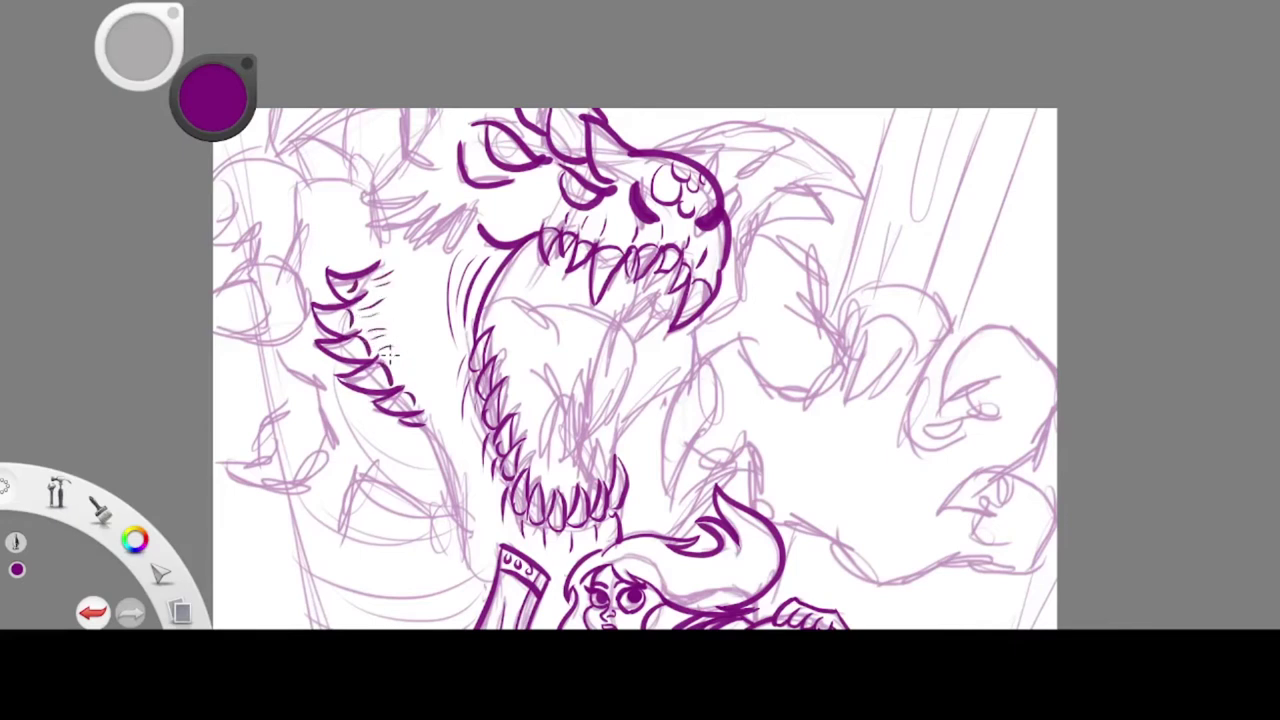
pyautogui.moveTo(420, 424); pyautogui.dragTo(490, 580)
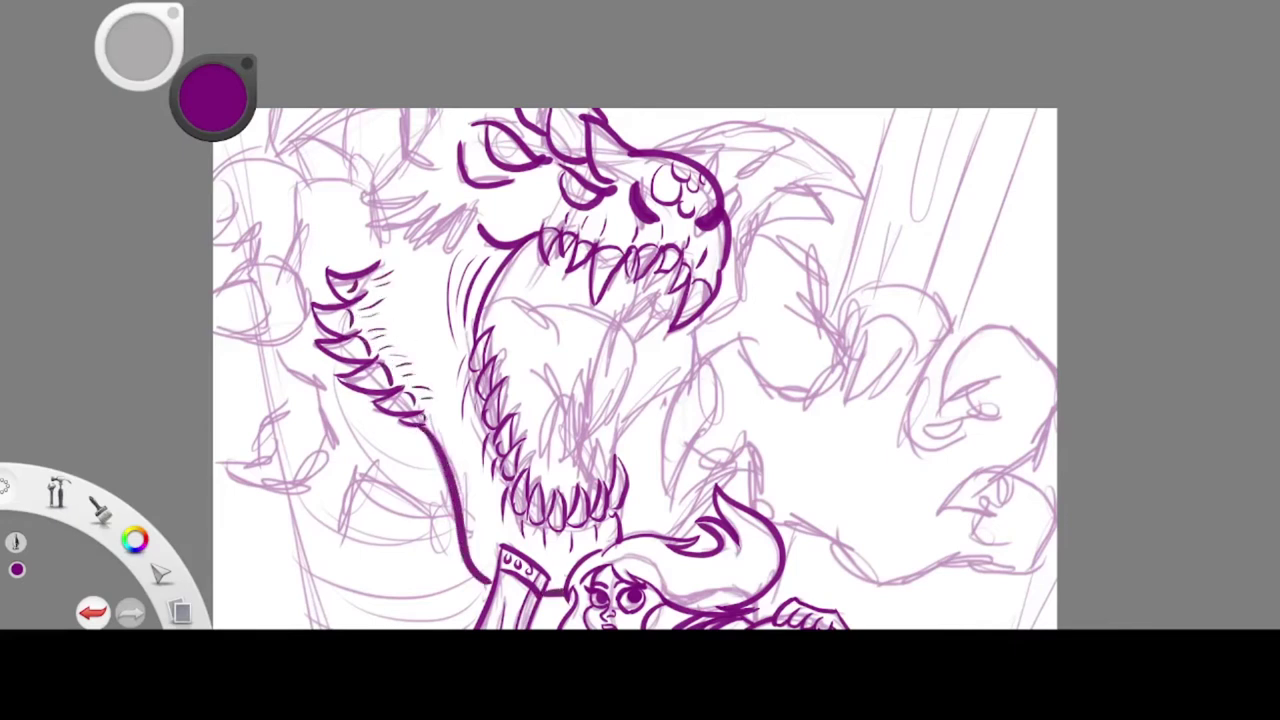
# Ink the creature's pointed tongue, the folds inside its mouth and the far-side teeth
pyautogui.moveTo(566, 356); pyautogui.dragTo(522, 334)
pyautogui.moveTo(494, 322); pyautogui.dragTo(556, 328)
pyautogui.moveTo(484, 312); pyautogui.dragTo(548, 298)
pyautogui.moveTo(610, 402)
pyautogui.mouseDown()
pyautogui.moveTo(630, 400)
pyautogui.moveTo(630, 322)
pyautogui.moveTo(542, 304)
pyautogui.mouseUp()
pyautogui.moveTo(528, 364)
pyautogui.mouseDown()
pyautogui.moveTo(560, 456)
pyautogui.moveTo(630, 370)
pyautogui.mouseUp()
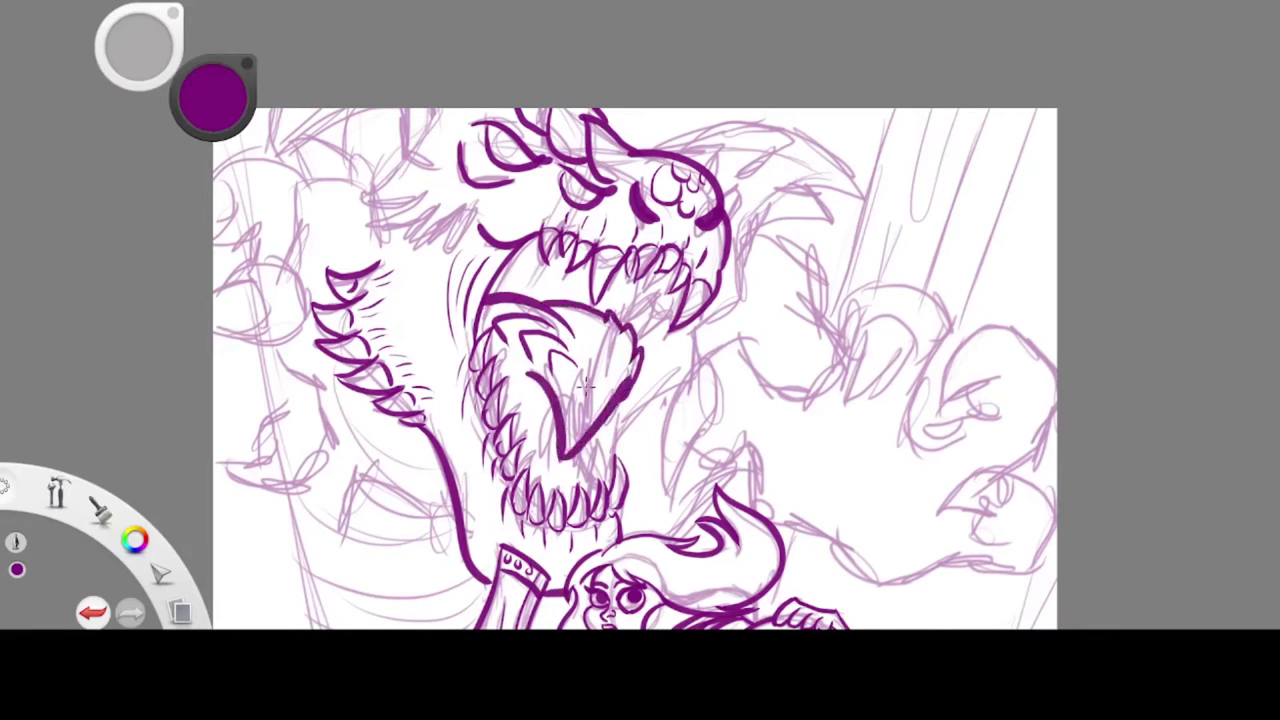
pyautogui.moveTo(545, 410); pyautogui.dragTo(557, 478)
pyautogui.moveTo(662, 300); pyautogui.dragTo(613, 286)
pyautogui.moveTo(597, 304)
pyautogui.mouseDown()
pyautogui.moveTo(566, 242)
pyautogui.moveTo(489, 284)
pyautogui.mouseUp()
# Ink the creature's pointed fin-like ear, ragged cheek fur and the outer edge of its jaw
pyautogui.moveTo(632, 153); pyautogui.dragTo(806, 130)
pyautogui.moveTo(748, 178)
pyautogui.mouseDown()
pyautogui.moveTo(878, 208)
pyautogui.moveTo(688, 332)
pyautogui.mouseUp()
pyautogui.moveTo(478, 240)
pyautogui.mouseDown()
pyautogui.moveTo(390, 212)
pyautogui.moveTo(366, 176)
pyautogui.moveTo(405, 168)
pyautogui.mouseUp()
pyautogui.moveTo(436, 166)
pyautogui.mouseDown()
pyautogui.moveTo(412, 154)
pyautogui.moveTo(403, 108)
pyautogui.mouseUp()
pyautogui.moveTo(439, 109); pyautogui.dragTo(457, 131)
pyautogui.moveTo(690, 345)
pyautogui.mouseDown()
pyautogui.moveTo(612, 462)
pyautogui.moveTo(598, 434)
pyautogui.mouseUp()
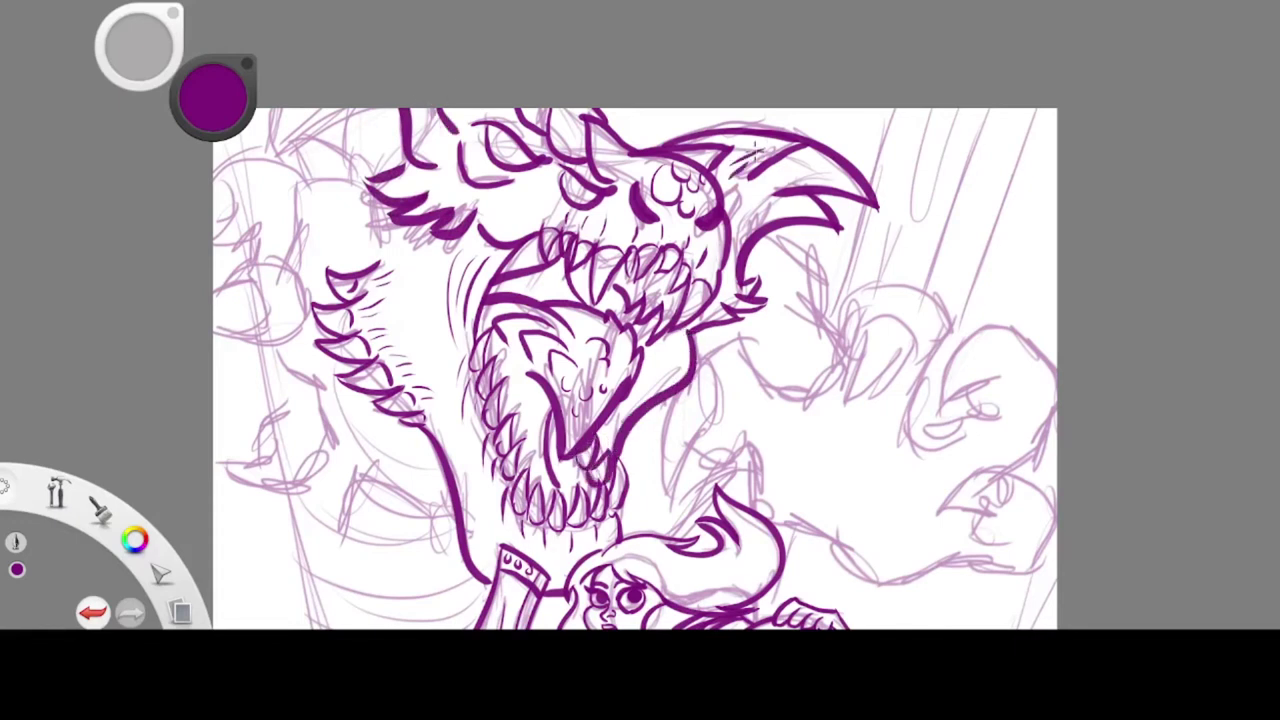
pyautogui.moveTo(786, 172); pyautogui.dragTo(830, 156)
# Ink the plates along the creature's back, its shoulder lines and the curved contour beside its lower body
pyautogui.moveTo(369, 186); pyautogui.dragTo(303, 179)
pyautogui.moveTo(342, 140)
pyautogui.mouseDown()
pyautogui.moveTo(382, 175)
pyautogui.moveTo(288, 130)
pyautogui.mouseUp()
pyautogui.moveTo(347, 145); pyautogui.dragTo(344, 174)
pyautogui.moveTo(287, 131)
pyautogui.mouseDown()
pyautogui.moveTo(304, 176)
pyautogui.moveTo(240, 153)
pyautogui.mouseUp()
pyautogui.moveTo(652, 362)
pyautogui.mouseDown()
pyautogui.moveTo(684, 264)
pyautogui.moveTo(727, 290)
pyautogui.mouseUp()
pyautogui.moveTo(363, 200); pyautogui.dragTo(431, 207)
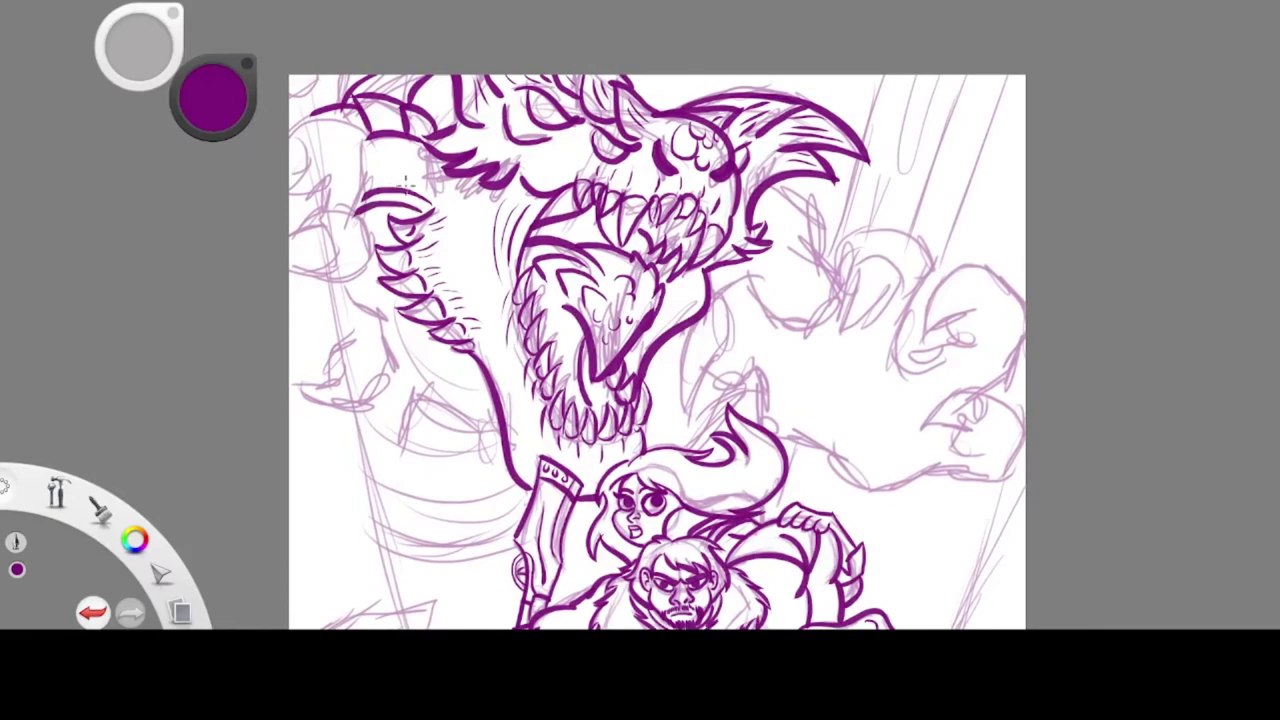
pyautogui.moveTo(502, 434)
pyautogui.mouseDown()
pyautogui.moveTo(400, 390)
pyautogui.moveTo(440, 446)
pyautogui.mouseUp()
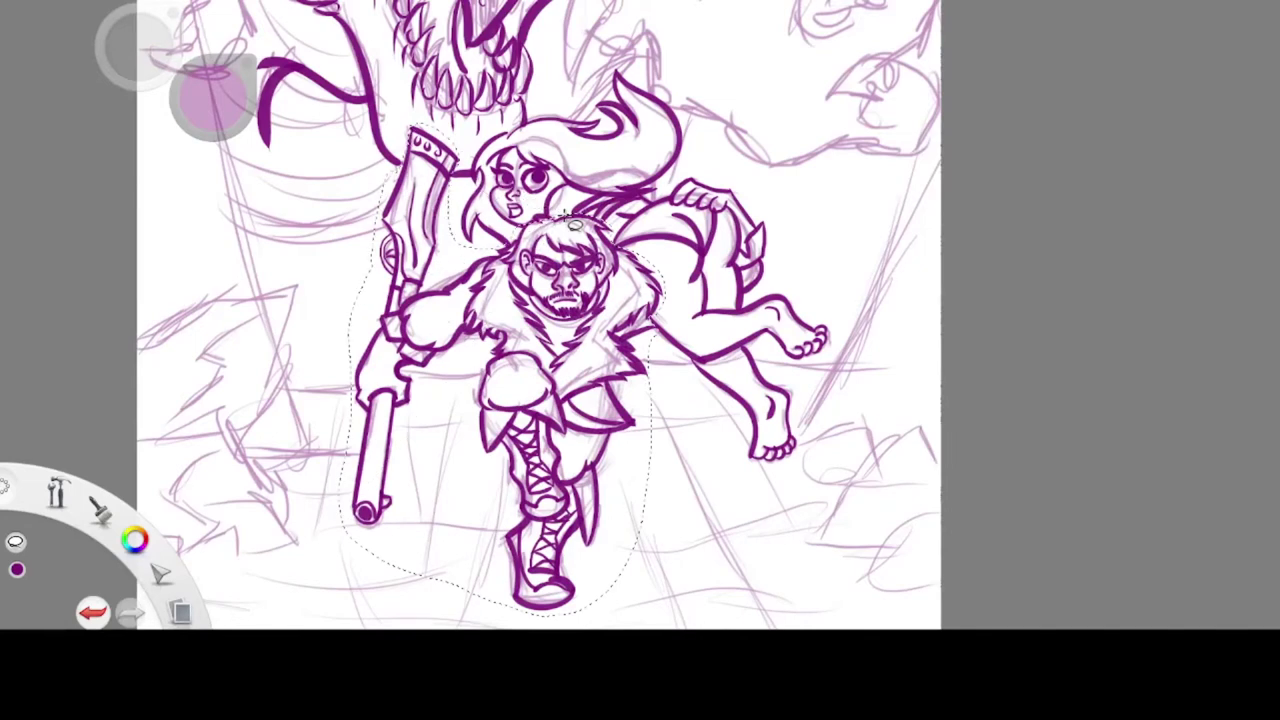
# Enlarge and slightly rotate the lassoed running man together with his gun
pyautogui.press('v')
pyautogui.moveTo(622, 353); pyautogui.dragTo(665, 263)
pyautogui.moveTo(692, 218); pyautogui.dragTo(687, 226)
pyautogui.moveTo(660, 299); pyautogui.dragTo(673, 303)
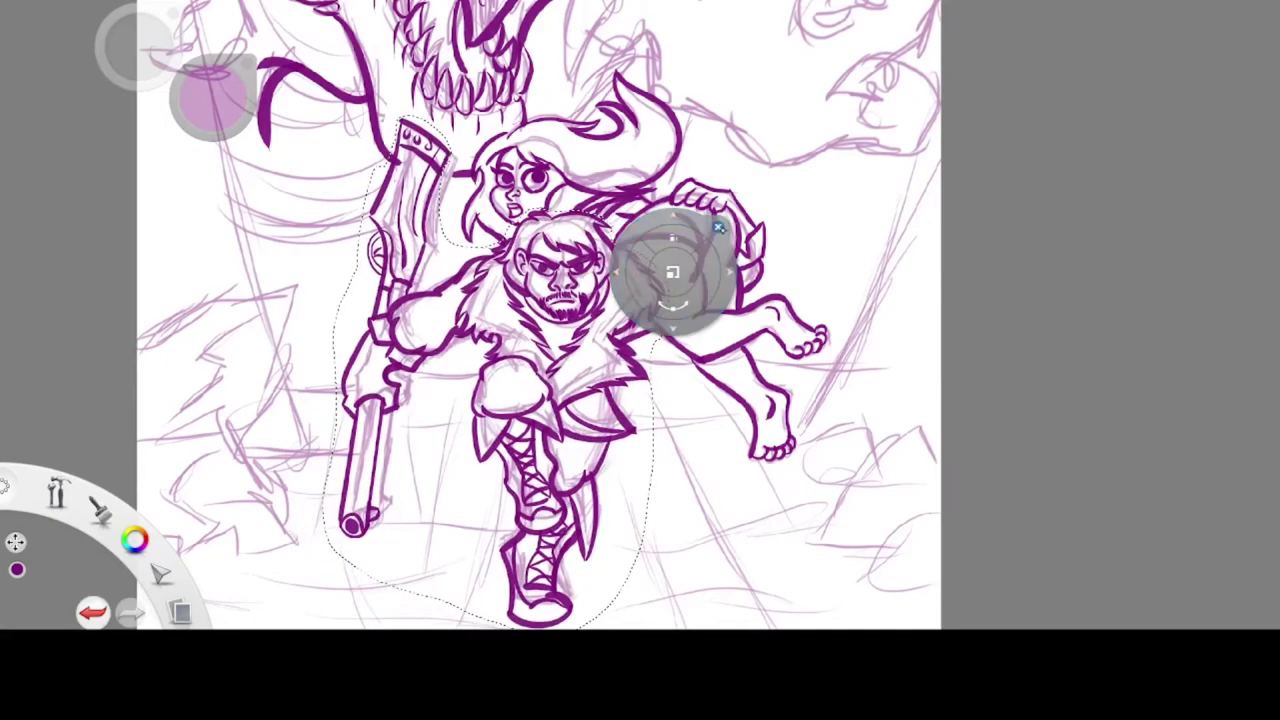
pyautogui.click(717, 228)
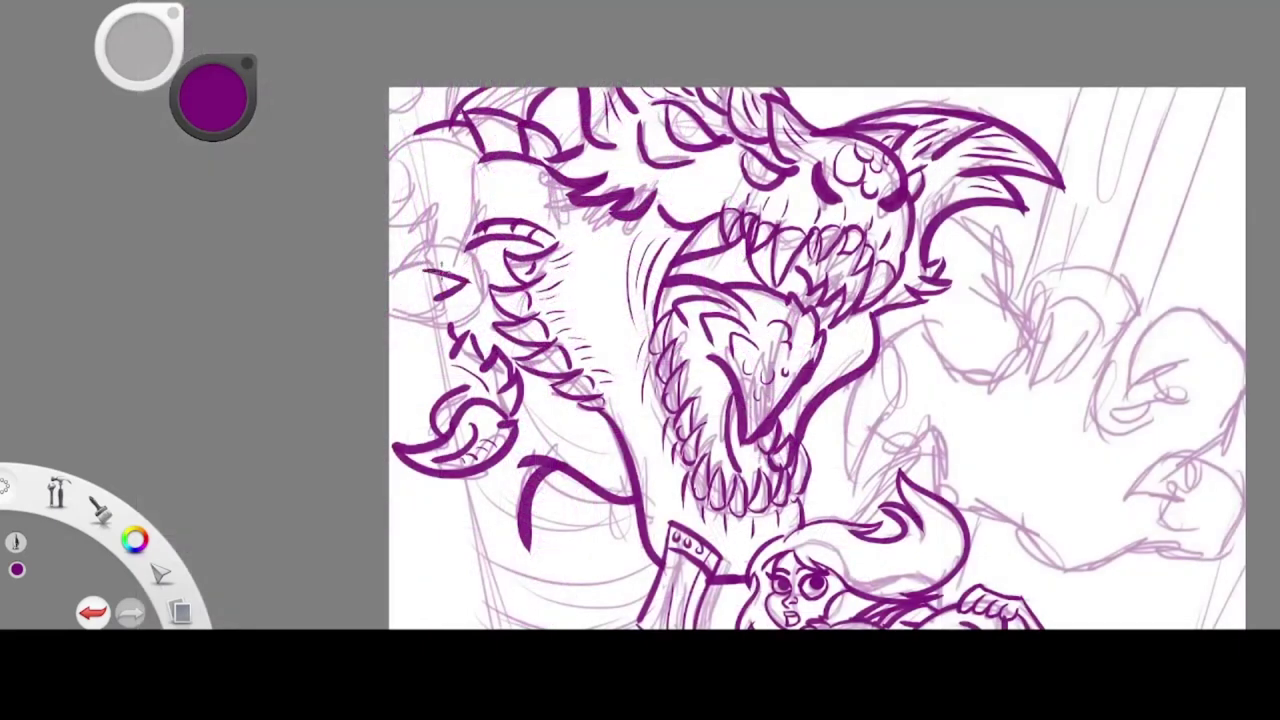
# Ink the clawed fingers, knuckles and scaly skin of the creature's left-side hand gripping the pillar
pyautogui.moveTo(445, 272)
pyautogui.mouseDown()
pyautogui.moveTo(470, 300)
pyautogui.moveTo(395, 315)
pyautogui.mouseUp()
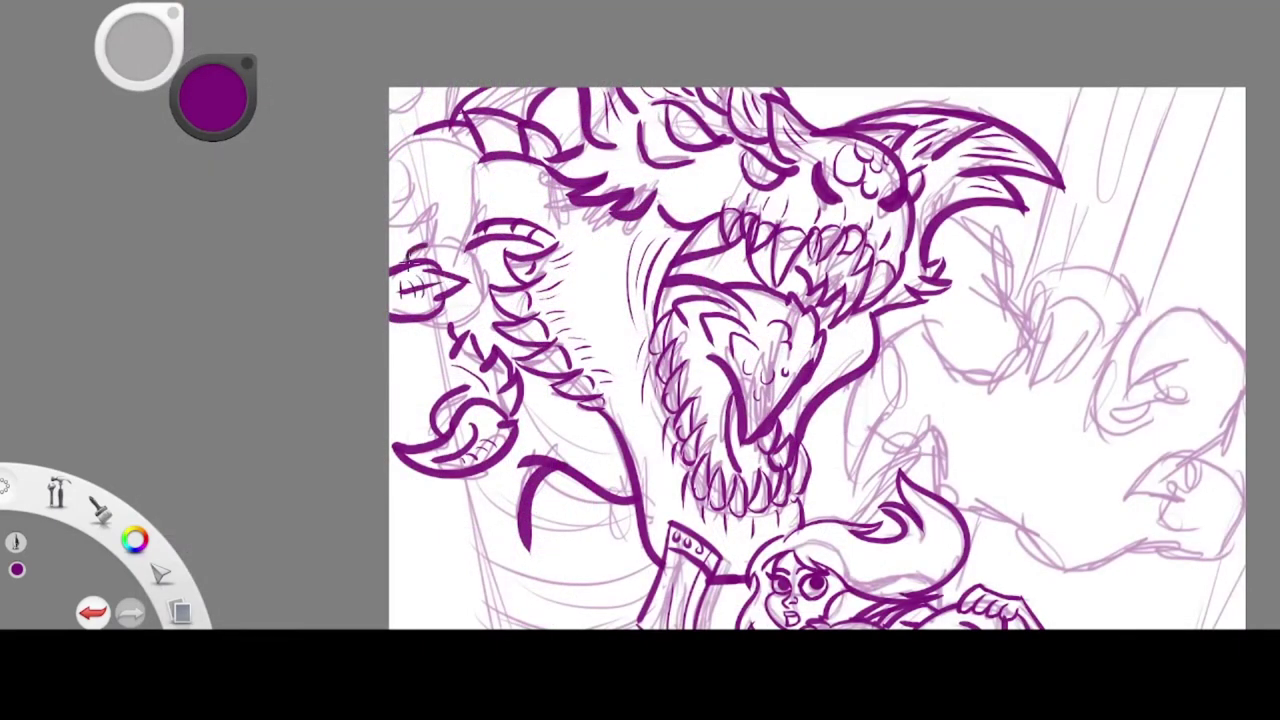
pyautogui.moveTo(487, 250); pyautogui.dragTo(478, 296)
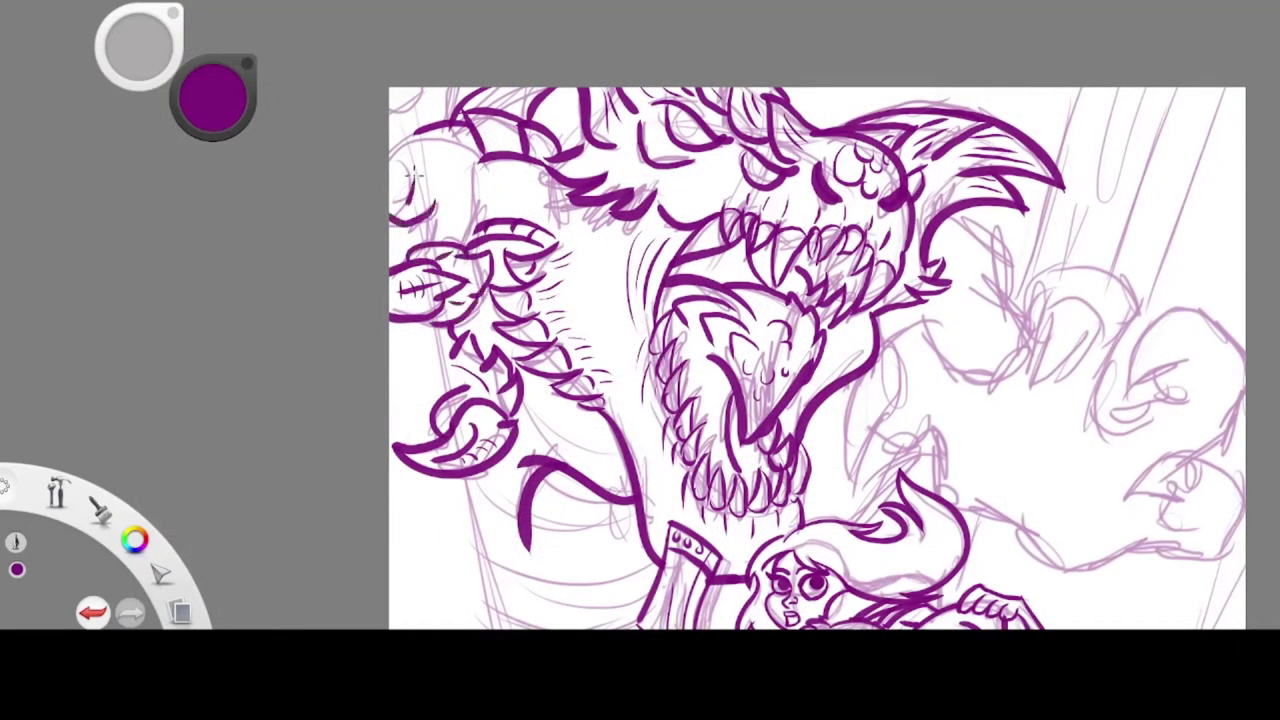
pyautogui.moveTo(404, 144); pyautogui.dragTo(414, 198)
pyautogui.moveTo(410, 147)
pyautogui.mouseDown()
pyautogui.moveTo(446, 145)
pyautogui.moveTo(482, 170)
pyautogui.mouseUp()
pyautogui.moveTo(474, 170); pyautogui.dragTo(488, 212)
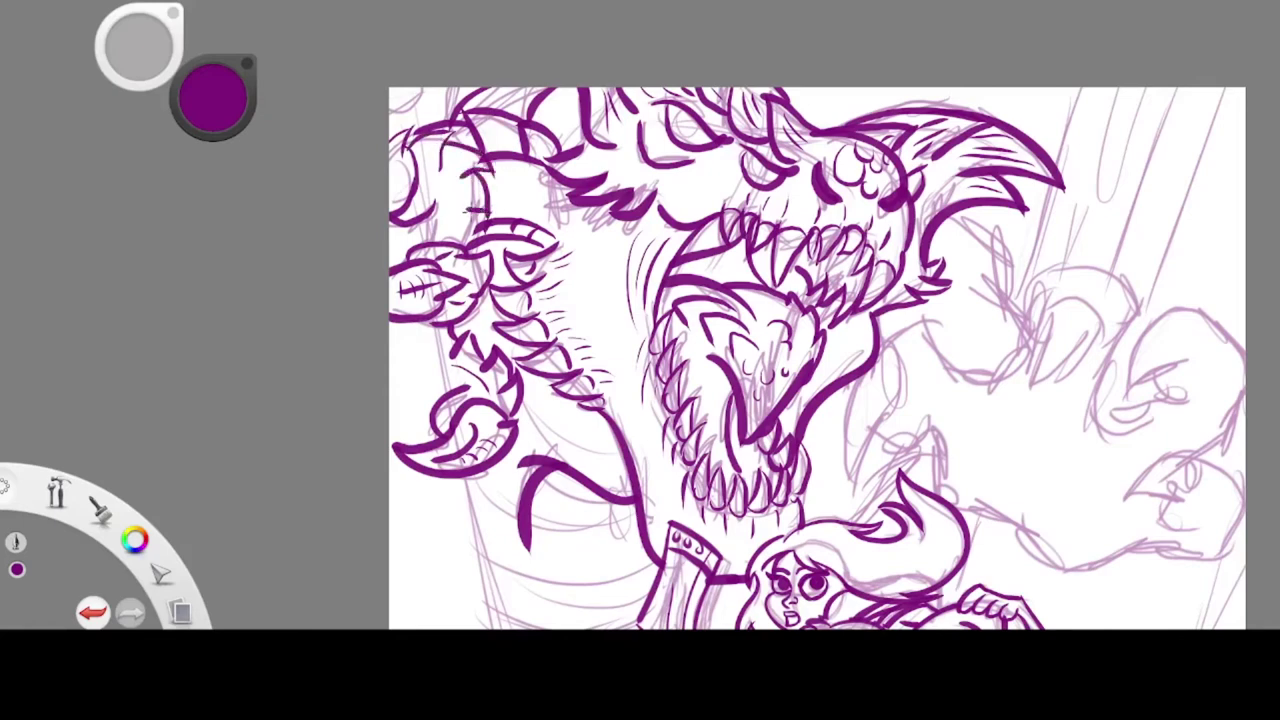
pyautogui.moveTo(430, 324); pyautogui.dragTo(447, 392)
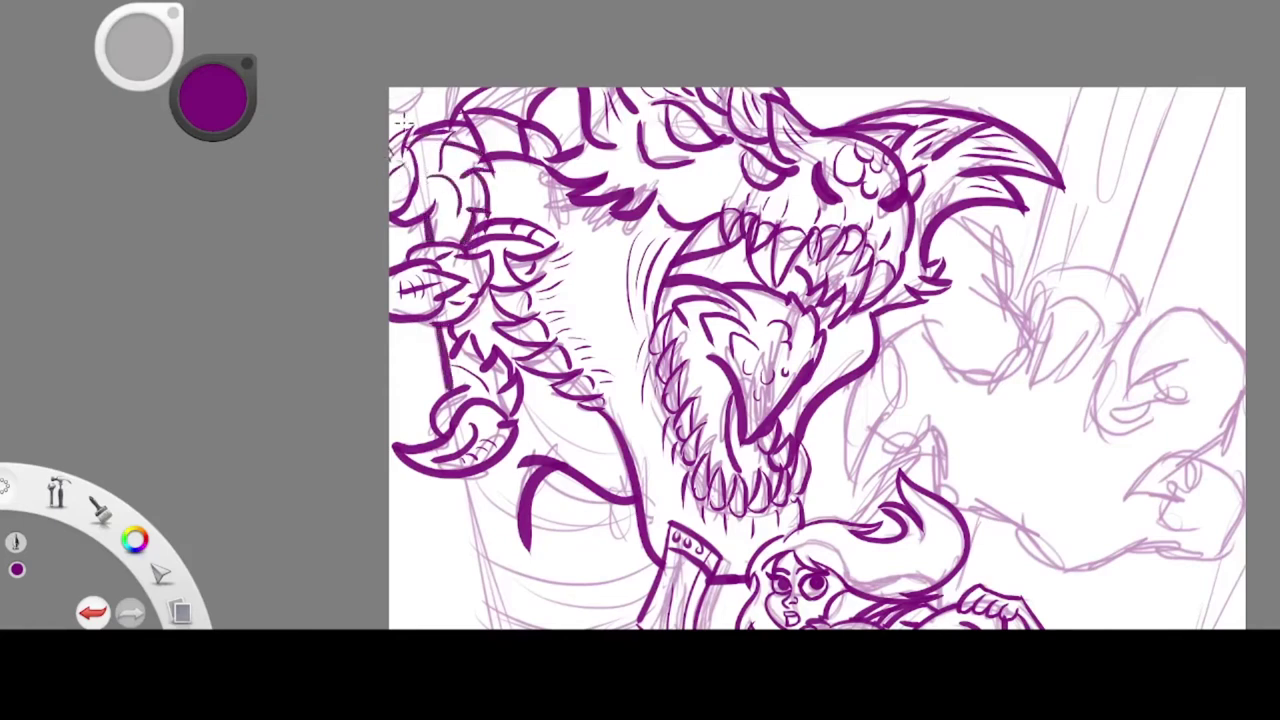
pyautogui.moveTo(640, 32); pyautogui.dragTo(664, 158)
pyautogui.moveTo(409, 234); pyautogui.dragTo(458, 229)
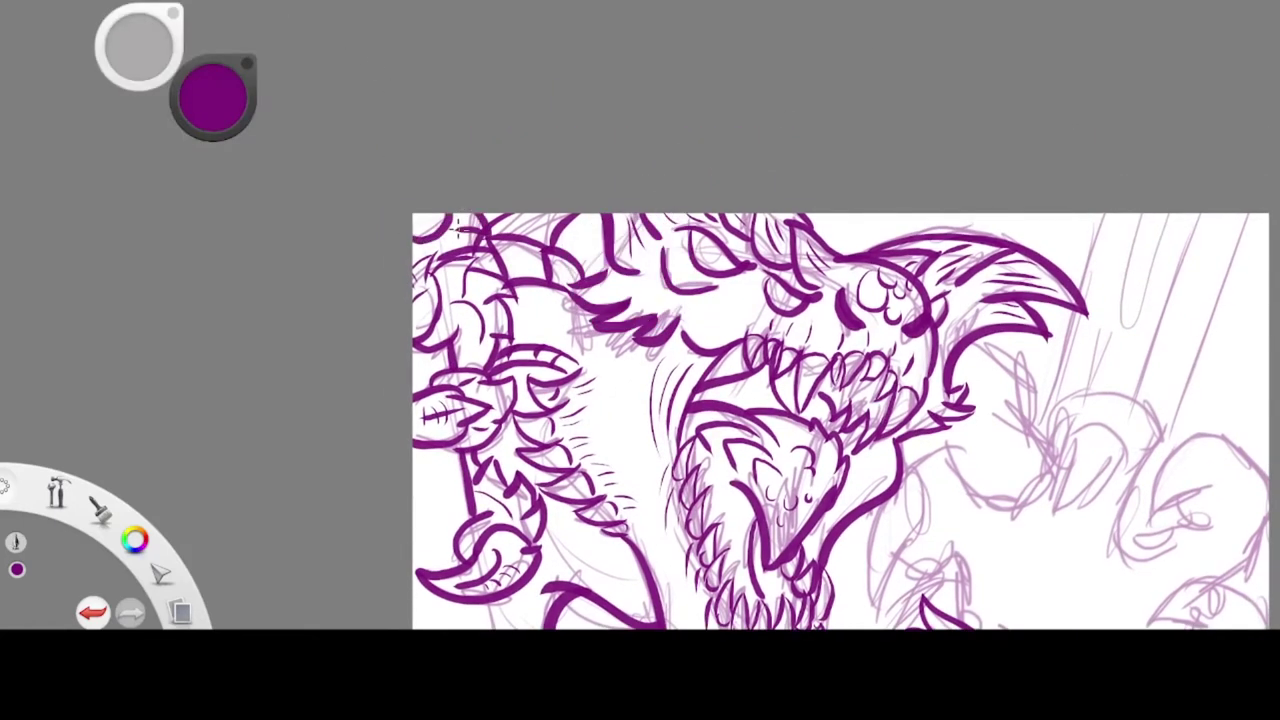
# Ink the edges and jagged cracks of the ruined pillar below the creature's left-side hand
pyautogui.moveTo(722, 528); pyautogui.dragTo(688, 232)
pyautogui.moveTo(461, 256)
pyautogui.mouseDown()
pyautogui.moveTo(508, 444)
pyautogui.moveTo(488, 446)
pyautogui.mouseUp()
pyautogui.moveTo(396, 237); pyautogui.dragTo(450, 452)
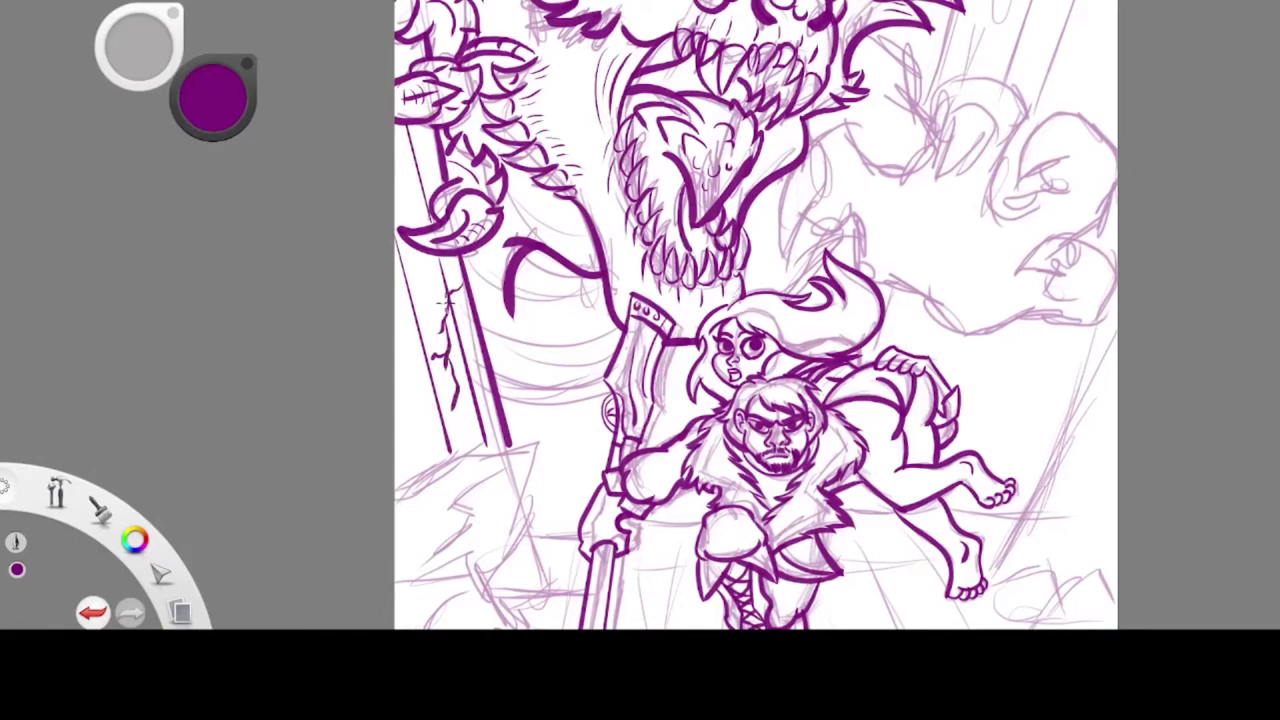
# Finish the jagged cracks on the ruined left pillar and ink the curved bands across the creature's belly
pyautogui.moveTo(424, 387); pyautogui.dragTo(396, 455)
pyautogui.moveTo(428, 440); pyautogui.dragTo(408, 464)
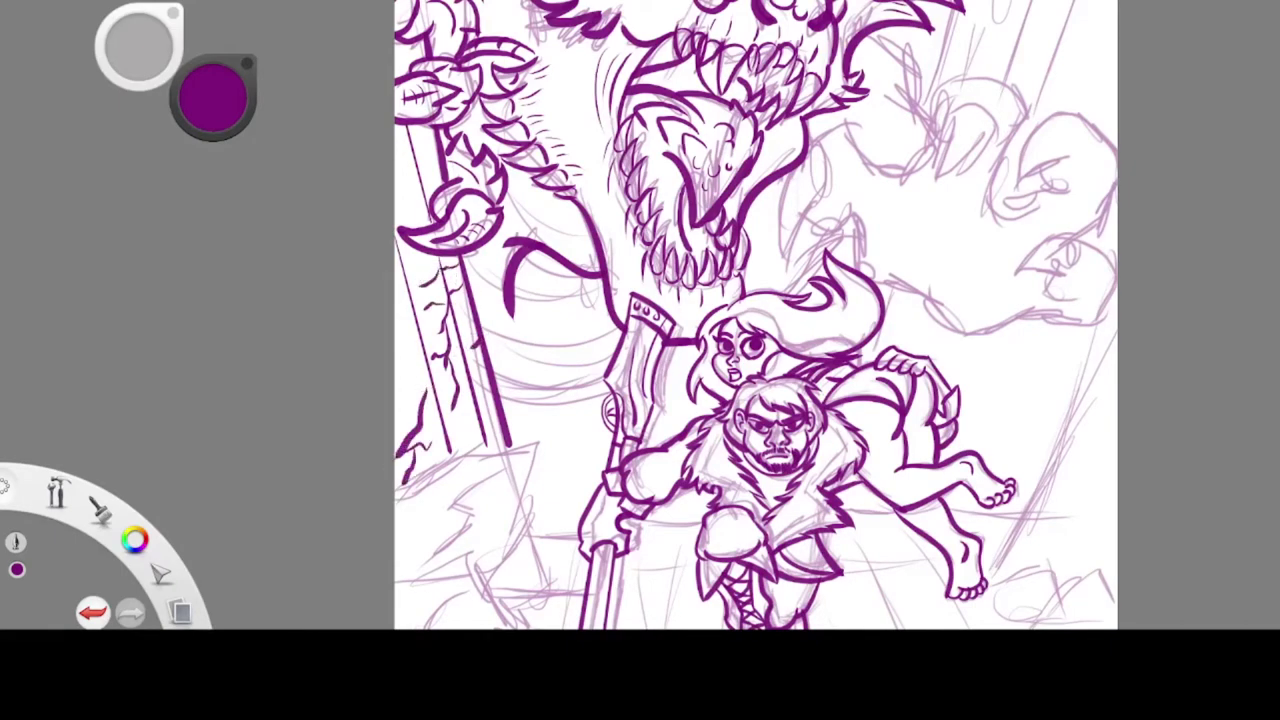
pyautogui.press('space')
pyautogui.moveTo(641, 316)
pyautogui.mouseDown()
pyautogui.moveTo(594, 257)
pyautogui.moveTo(797, 266)
pyautogui.moveTo(888, 134)
pyautogui.mouseUp()
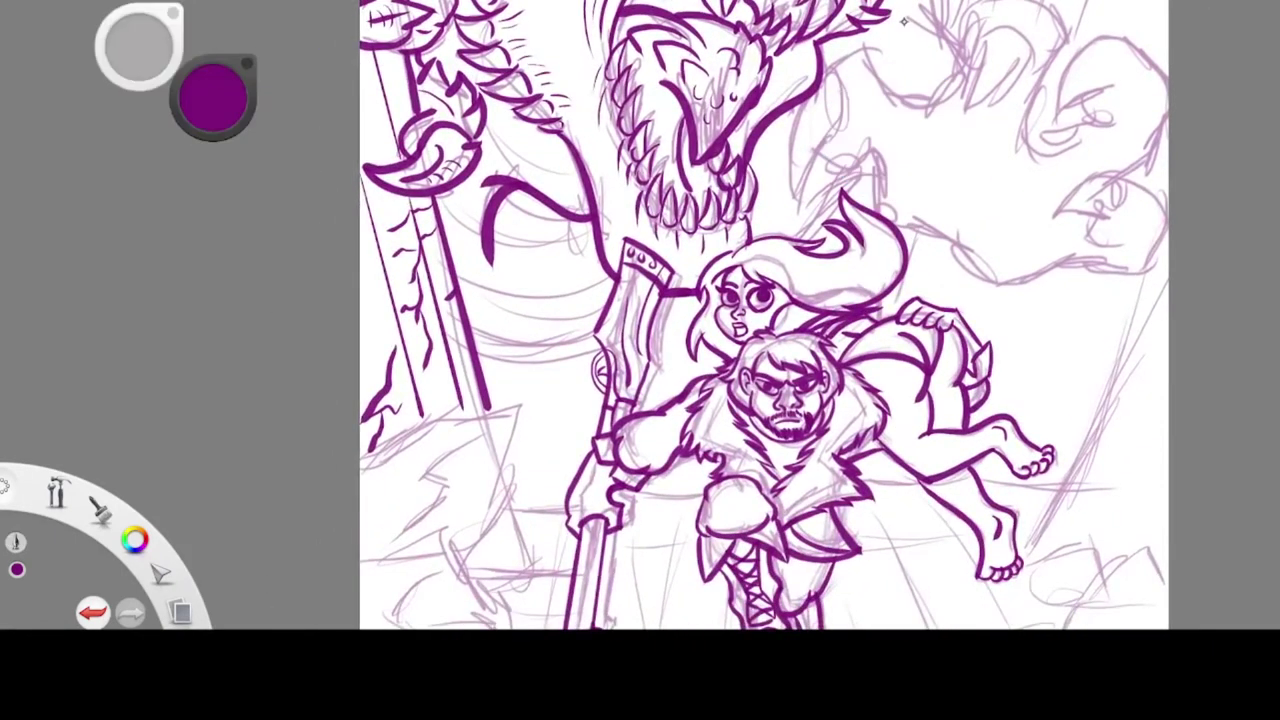
pyautogui.hotkey('ctrl', 'z')
pyautogui.moveTo(478, 350)
pyautogui.mouseDown()
pyautogui.moveTo(540, 360)
pyautogui.moveTo(598, 345)
pyautogui.mouseUp()
pyautogui.moveTo(488, 88); pyautogui.dragTo(522, 182)
pyautogui.moveTo(444, 212); pyautogui.dragTo(548, 208)
pyautogui.moveTo(450, 264); pyautogui.dragTo(594, 240)
pyautogui.moveTo(450, 318); pyautogui.dragTo(606, 272)
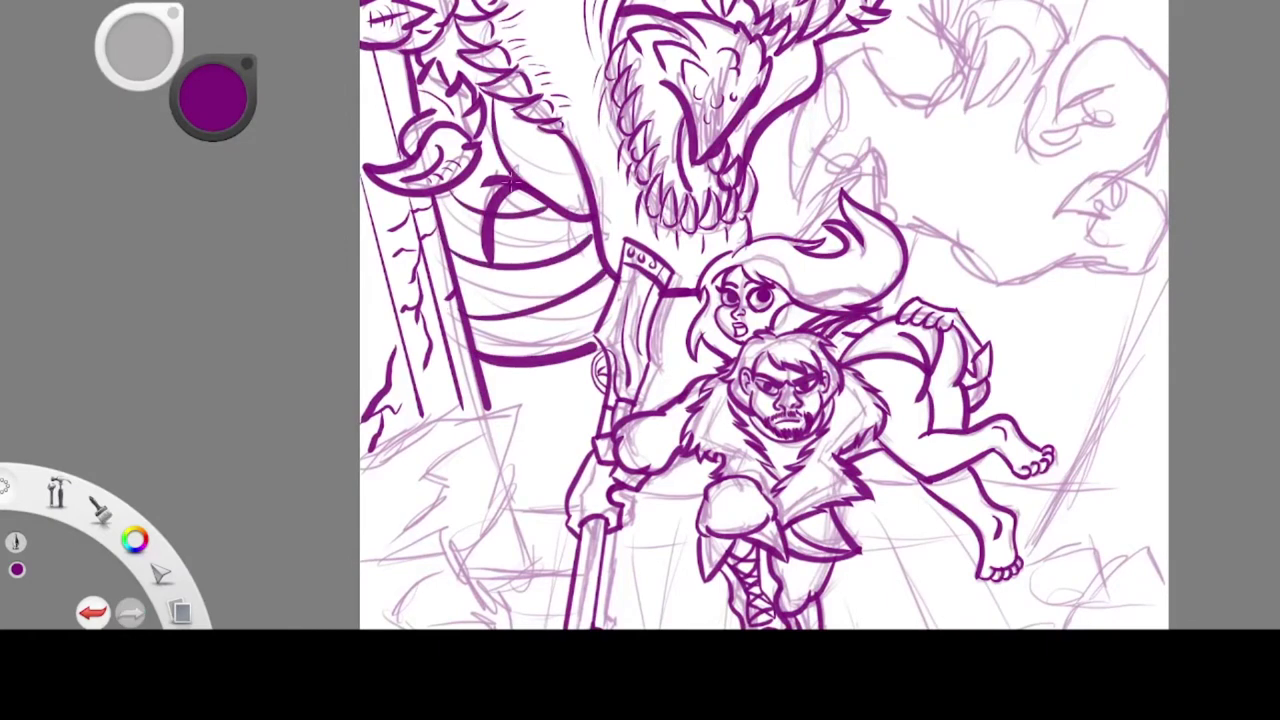
# Ink the jagged outline and broken inner edges of the large stone slab in front of the left pillar
pyautogui.press('space')
pyautogui.moveTo(761, 462); pyautogui.dragTo(783, 311)
pyautogui.moveTo(385, 305)
pyautogui.mouseDown()
pyautogui.moveTo(549, 250)
pyautogui.moveTo(492, 420)
pyautogui.mouseUp()
pyautogui.moveTo(380, 410); pyautogui.dragTo(466, 380)
pyautogui.moveTo(466, 378); pyautogui.dragTo(516, 450)
pyautogui.moveTo(516, 449)
pyautogui.mouseDown()
pyautogui.moveTo(552, 491)
pyautogui.moveTo(539, 505)
pyautogui.mouseUp()
pyautogui.moveTo(493, 519); pyautogui.dragTo(543, 507)
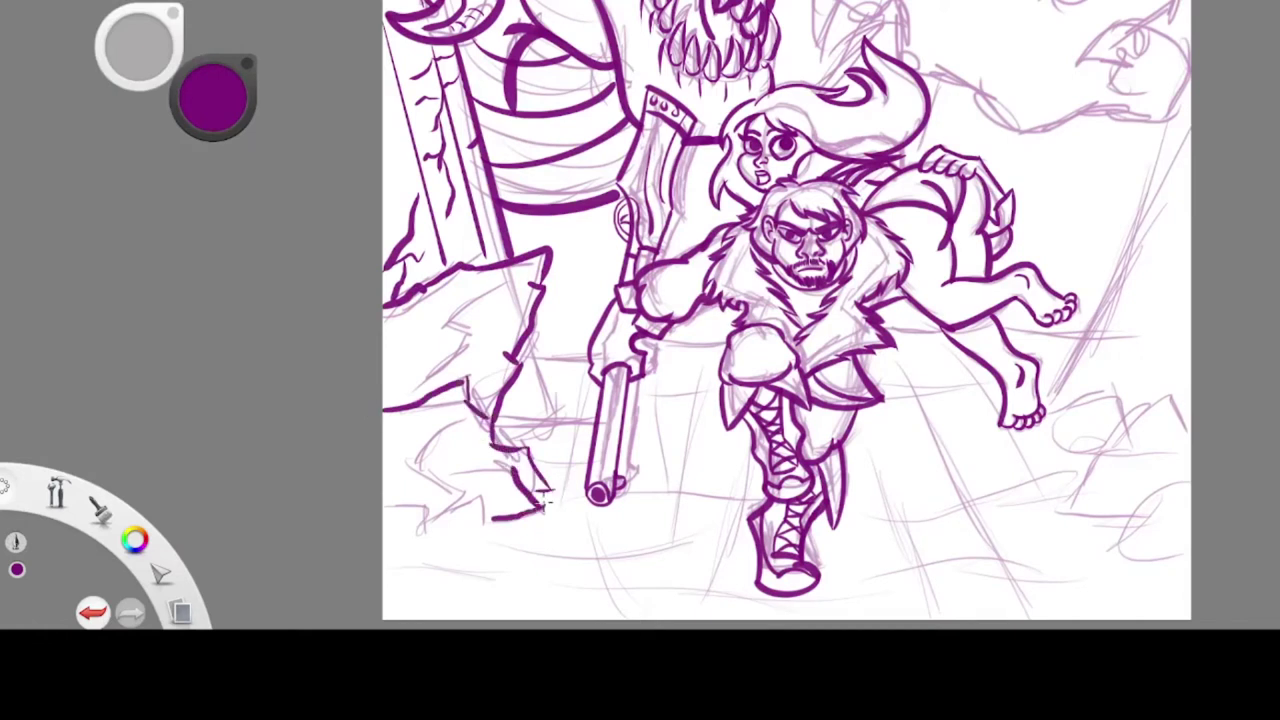
pyautogui.moveTo(450, 413)
pyautogui.mouseDown()
pyautogui.moveTo(474, 486)
pyautogui.moveTo(409, 537)
pyautogui.moveTo(474, 428)
pyautogui.mouseUp()
pyautogui.moveTo(529, 267); pyautogui.dragTo(400, 404)
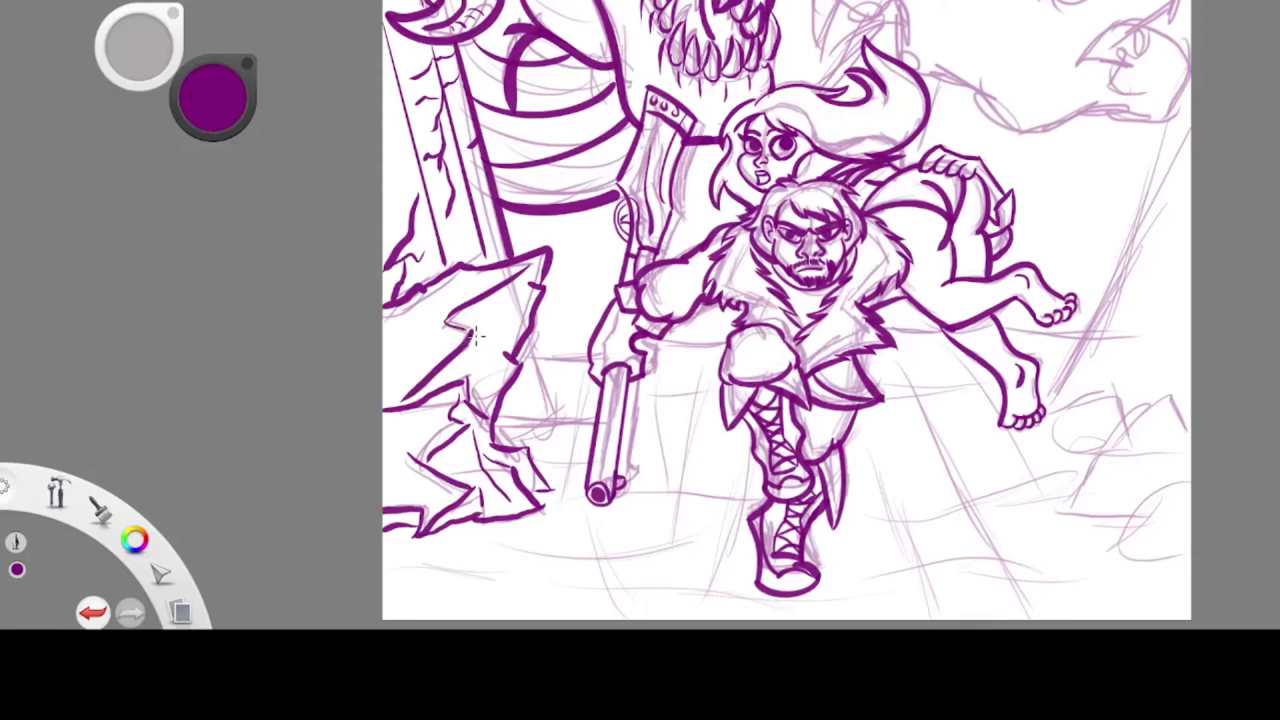
# Ink the left pillar's base with its dark ground shadow and the branching cracks on both sides of the gun barrel
pyautogui.moveTo(500, 328); pyautogui.dragTo(478, 402)
pyautogui.moveTo(532, 326); pyautogui.dragTo(558, 420)
pyautogui.moveTo(495, 434); pyautogui.dragTo(596, 419)
pyautogui.hotkey('ctrl', 'z')
pyautogui.moveTo(553, 394)
pyautogui.mouseDown()
pyautogui.moveTo(595, 411)
pyautogui.moveTo(562, 405)
pyautogui.mouseUp()
pyautogui.moveTo(645, 410)
pyautogui.mouseDown()
pyautogui.moveTo(722, 418)
pyautogui.moveTo(718, 400)
pyautogui.mouseUp()
pyautogui.moveTo(635, 408); pyautogui.dragTo(698, 392)
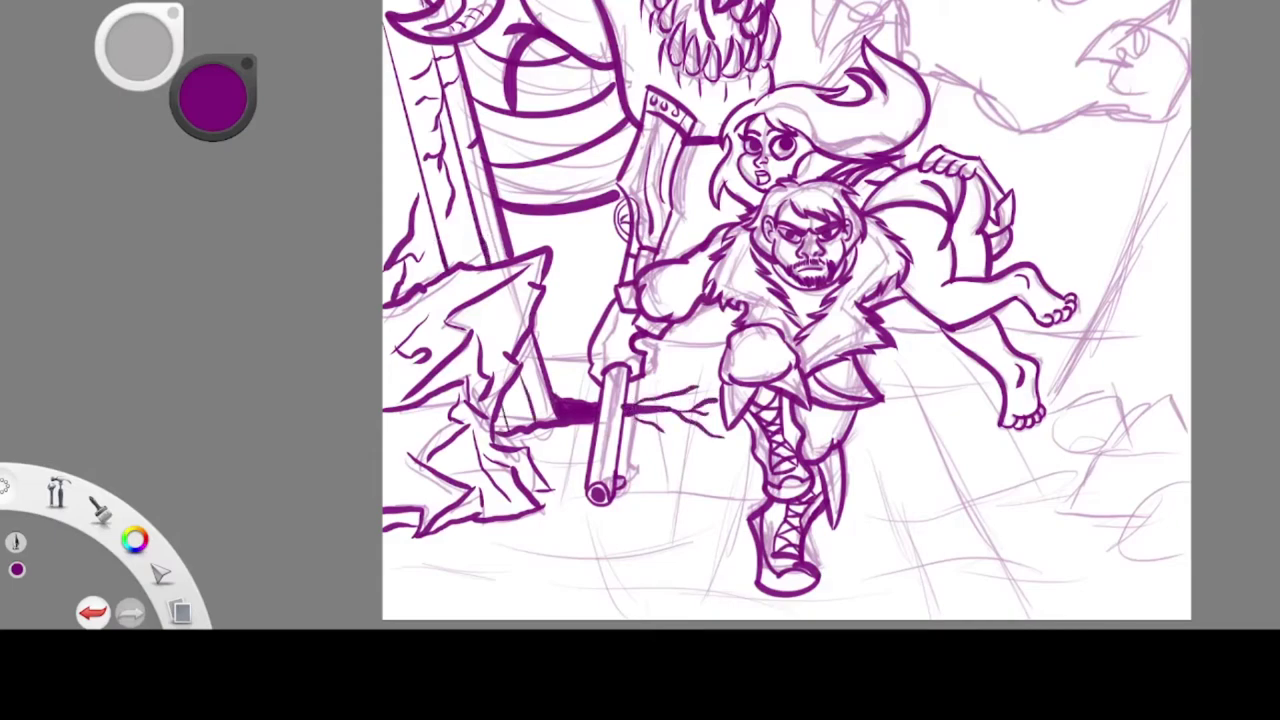
# Ink the jagged spines along the creature's right-side arm beneath its head crest
pyautogui.press('space')
pyautogui.moveTo(772, 334); pyautogui.dragTo(760, 346)
pyautogui.moveTo(1000, 40); pyautogui.dragTo(886, 151)
pyautogui.moveTo(772, 334); pyautogui.dragTo(817, 286)
pyautogui.moveTo(568, 172); pyautogui.dragTo(628, 204)
pyautogui.moveTo(588, 200)
pyautogui.mouseDown()
pyautogui.moveTo(655, 238)
pyautogui.moveTo(652, 274)
pyautogui.mouseUp()
pyautogui.moveTo(626, 250); pyautogui.dragTo(660, 308)
pyautogui.moveTo(480, 343); pyautogui.dragTo(499, 329)
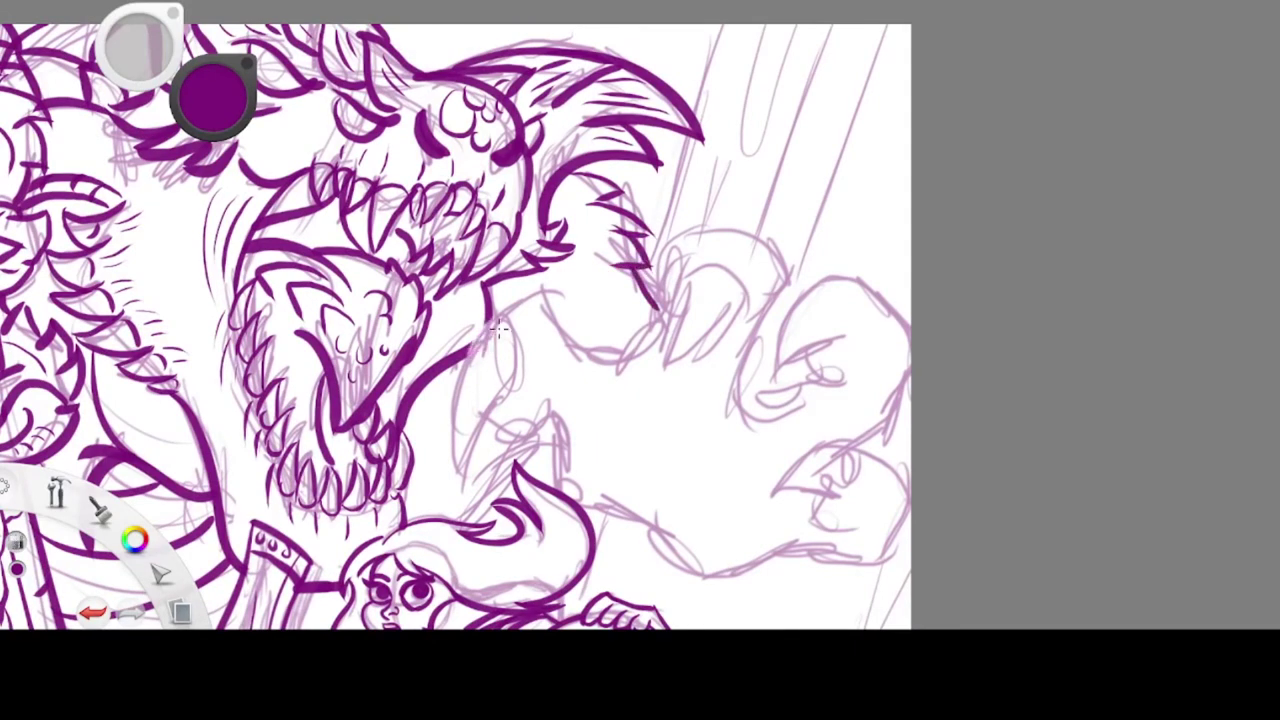
# Ink the creature's right-side thumb claw, the spiny knuckle beside it and the start of the palm's lower edge
pyautogui.moveTo(458, 473)
pyautogui.mouseDown()
pyautogui.moveTo(505, 290)
pyautogui.moveTo(520, 410)
pyautogui.moveTo(470, 326)
pyautogui.moveTo(480, 360)
pyautogui.mouseUp()
pyautogui.moveTo(506, 298)
pyautogui.mouseDown()
pyautogui.moveTo(550, 284)
pyautogui.moveTo(564, 296)
pyautogui.mouseUp()
pyautogui.moveTo(550, 297); pyautogui.dragTo(580, 321)
pyautogui.moveTo(580, 321)
pyautogui.mouseDown()
pyautogui.moveTo(568, 338)
pyautogui.moveTo(607, 363)
pyautogui.mouseUp()
pyautogui.moveTo(534, 326); pyautogui.dragTo(560, 329)
pyautogui.moveTo(494, 418)
pyautogui.mouseDown()
pyautogui.moveTo(575, 398)
pyautogui.moveTo(648, 508)
pyautogui.mouseUp()
# Ink the upper finger of the creature's right-side hand with its ridged, pointed claw
pyautogui.moveTo(596, 362)
pyautogui.mouseDown()
pyautogui.moveTo(680, 312)
pyautogui.moveTo(752, 244)
pyautogui.moveTo(756, 292)
pyautogui.mouseUp()
pyautogui.moveTo(714, 258)
pyautogui.mouseDown()
pyautogui.moveTo(666, 358)
pyautogui.moveTo(756, 290)
pyautogui.moveTo(702, 326)
pyautogui.mouseUp()
pyautogui.moveTo(696, 300); pyautogui.dragTo(726, 318)
pyautogui.moveTo(722, 274); pyautogui.dragTo(748, 256)
pyautogui.moveTo(708, 294); pyautogui.dragTo(738, 282)
pyautogui.moveTo(682, 244)
pyautogui.mouseDown()
pyautogui.moveTo(674, 316)
pyautogui.moveTo(712, 236)
pyautogui.mouseUp()
pyautogui.moveTo(706, 234)
pyautogui.mouseDown()
pyautogui.moveTo(770, 206)
pyautogui.moveTo(786, 276)
pyautogui.mouseUp()
pyautogui.moveTo(784, 270); pyautogui.dragTo(748, 404)
pyautogui.moveTo(714, 242)
pyautogui.mouseDown()
pyautogui.moveTo(696, 232)
pyautogui.moveTo(762, 196)
pyautogui.mouseUp()
pyautogui.moveTo(748, 200); pyautogui.dragTo(759, 232)
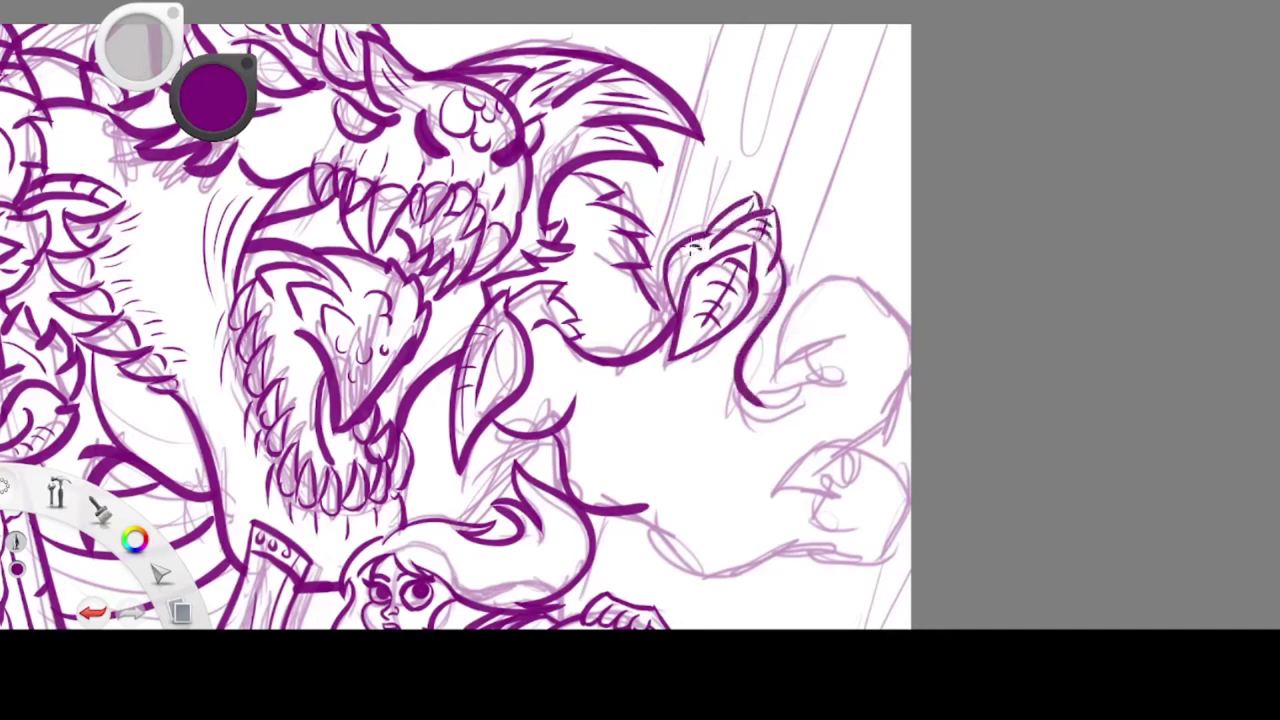
# Add small curved scale marks across the back of the creature's right-side hand
pyautogui.moveTo(708, 388)
pyautogui.mouseDown()
pyautogui.moveTo(659, 366)
pyautogui.moveTo(638, 405)
pyautogui.mouseUp()
pyautogui.moveTo(658, 398); pyautogui.dragTo(654, 408)
pyautogui.moveTo(628, 430); pyautogui.dragTo(628, 453)
pyautogui.moveTo(655, 439); pyautogui.dragTo(651, 448)
# Ink the hooked claw and curled knuckle of the middle finger at the canvas's right edge
pyautogui.press('space')
pyautogui.moveTo(722, 290); pyautogui.dragTo(557, 214)
pyautogui.moveTo(612, 292); pyautogui.dragTo(708, 184)
pyautogui.moveTo(708, 184); pyautogui.dragTo(612, 297)
pyautogui.moveTo(687, 214); pyautogui.dragTo(633, 258)
pyautogui.moveTo(620, 234); pyautogui.dragTo(632, 238)
pyautogui.moveTo(645, 202); pyautogui.dragTo(673, 195)
pyautogui.moveTo(636, 270)
pyautogui.mouseDown()
pyautogui.moveTo(689, 304)
pyautogui.moveTo(575, 332)
pyautogui.mouseUp()
pyautogui.moveTo(698, 204)
pyautogui.mouseDown()
pyautogui.moveTo(745, 262)
pyautogui.moveTo(702, 372)
pyautogui.mouseUp()
pyautogui.moveTo(712, 250); pyautogui.dragTo(698, 345)
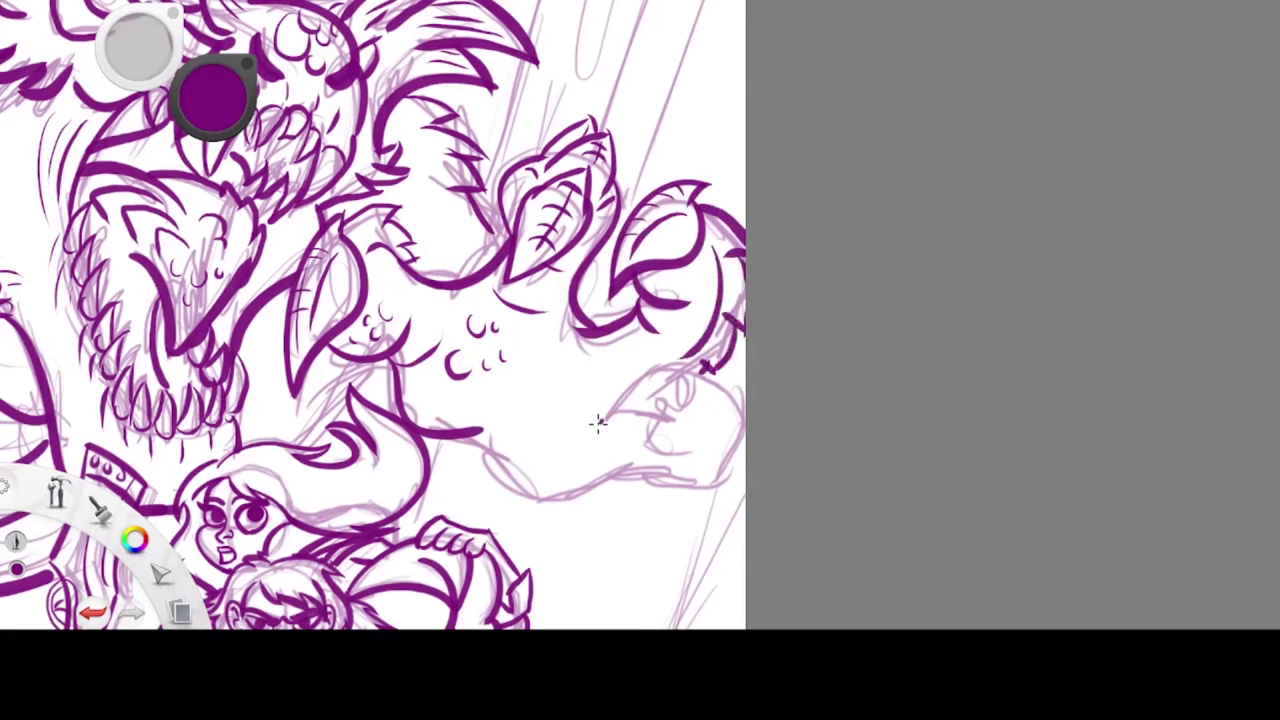
# Ink the lowest finger with its claw, the thick underside of the right-side hand and more scales
pyautogui.moveTo(597, 423)
pyautogui.mouseDown()
pyautogui.moveTo(715, 368)
pyautogui.moveTo(705, 412)
pyautogui.moveTo(662, 455)
pyautogui.mouseUp()
pyautogui.moveTo(745, 412); pyautogui.dragTo(726, 462)
pyautogui.moveTo(672, 494)
pyautogui.mouseDown()
pyautogui.moveTo(740, 470)
pyautogui.moveTo(677, 494)
pyautogui.mouseUp()
pyautogui.moveTo(672, 479)
pyautogui.mouseDown()
pyautogui.moveTo(535, 498)
pyautogui.moveTo(468, 434)
pyautogui.mouseUp()
pyautogui.moveTo(556, 447); pyautogui.dragTo(584, 457)
pyautogui.moveTo(549, 412); pyautogui.dragTo(567, 433)
pyautogui.moveTo(568, 381)
pyautogui.mouseDown()
pyautogui.moveTo(577, 400)
pyautogui.moveTo(680, 401)
pyautogui.mouseUp()
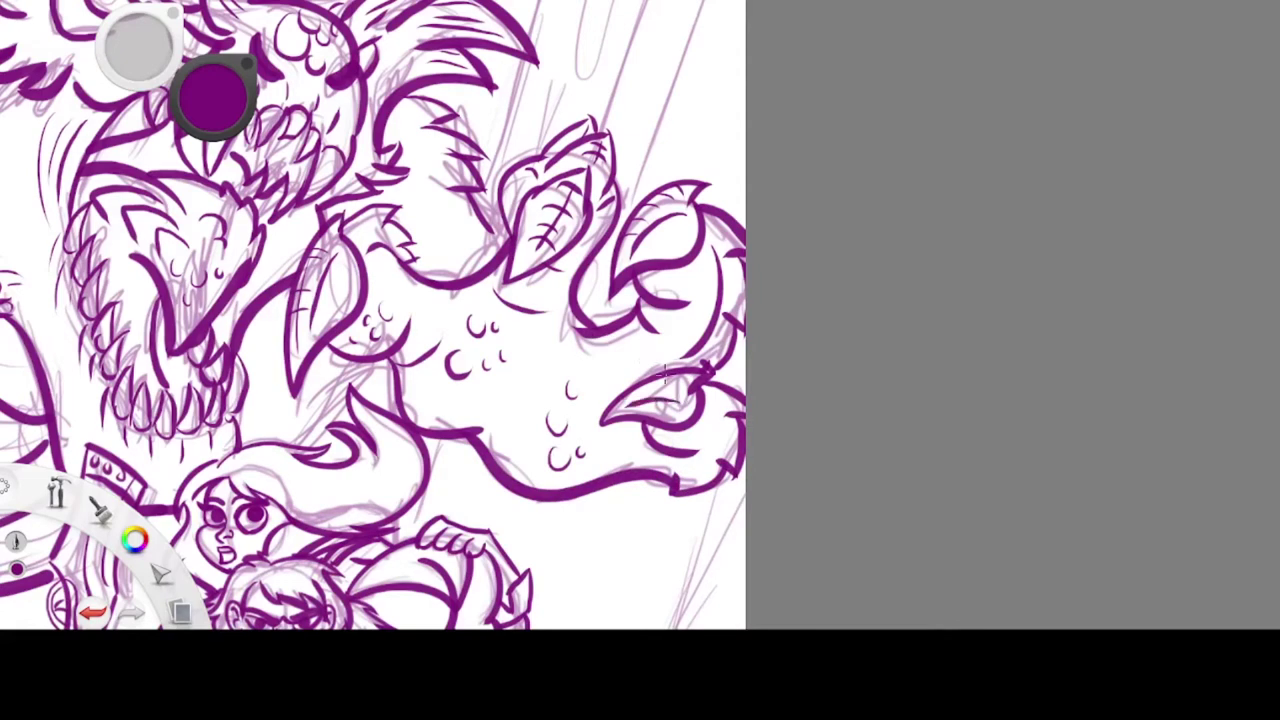
# Add short wrinkle and texture lines to the fingers and arm of the creature's right-side hand
pyautogui.moveTo(662, 326); pyautogui.dragTo(696, 320)
pyautogui.moveTo(672, 317); pyautogui.dragTo(702, 311)
pyautogui.moveTo(706, 288); pyautogui.dragTo(669, 281)
pyautogui.moveTo(644, 428); pyautogui.dragTo(632, 466)
pyautogui.moveTo(404, 113); pyautogui.dragTo(396, 135)
pyautogui.moveTo(418, 106); pyautogui.dragTo(436, 96)
# Ink the slanted background column edges above and below the creature's right-side hand
pyautogui.press('space')
pyautogui.moveTo(425, 280); pyautogui.dragTo(770, 173)
pyautogui.moveTo(694, 300)
pyautogui.mouseDown()
pyautogui.moveTo(642, 348)
pyautogui.moveTo(600, 230)
pyautogui.moveTo(564, 340)
pyautogui.mouseUp()
pyautogui.press('space')
pyautogui.press('space')
pyautogui.moveTo(703, 186); pyautogui.dragTo(689, 210)
pyautogui.press('space')
pyautogui.moveTo(641, 317); pyautogui.dragTo(627, 339)
pyautogui.moveTo(644, 119); pyautogui.dragTo(594, 280)
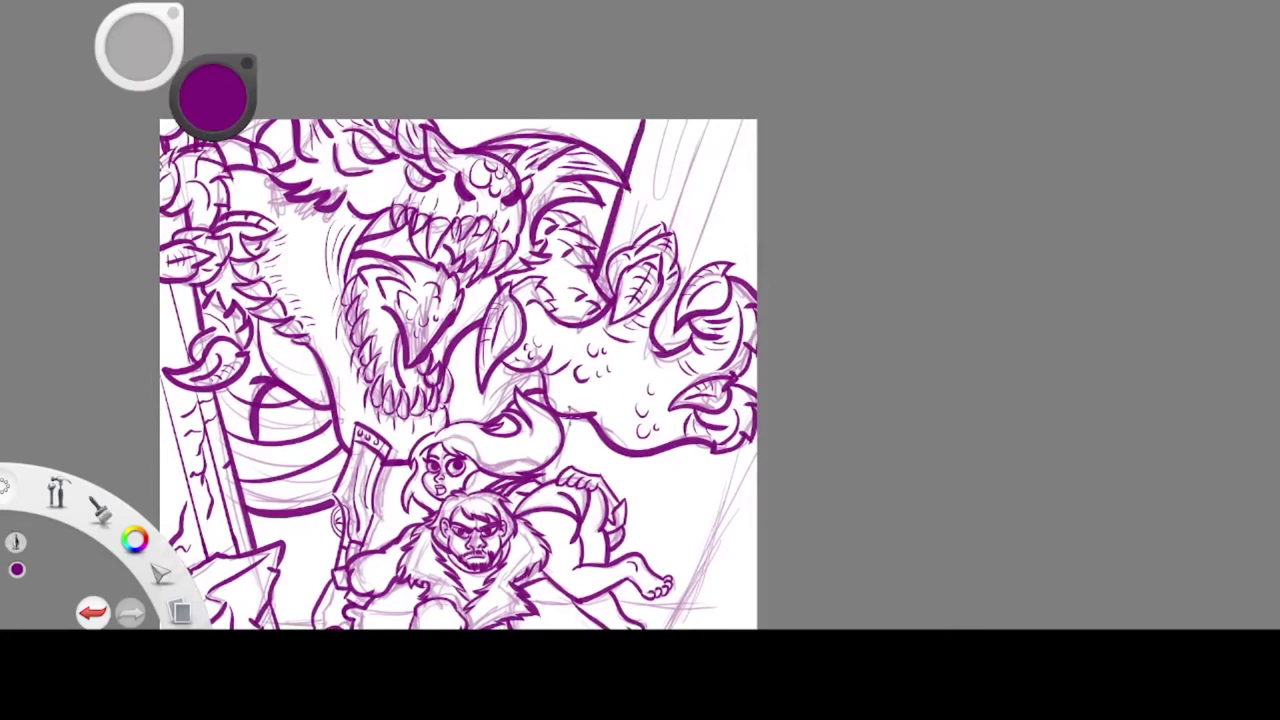
pyautogui.moveTo(680, 118); pyautogui.dragTo(630, 244)
pyautogui.moveTo(712, 116); pyautogui.dragTo(664, 232)
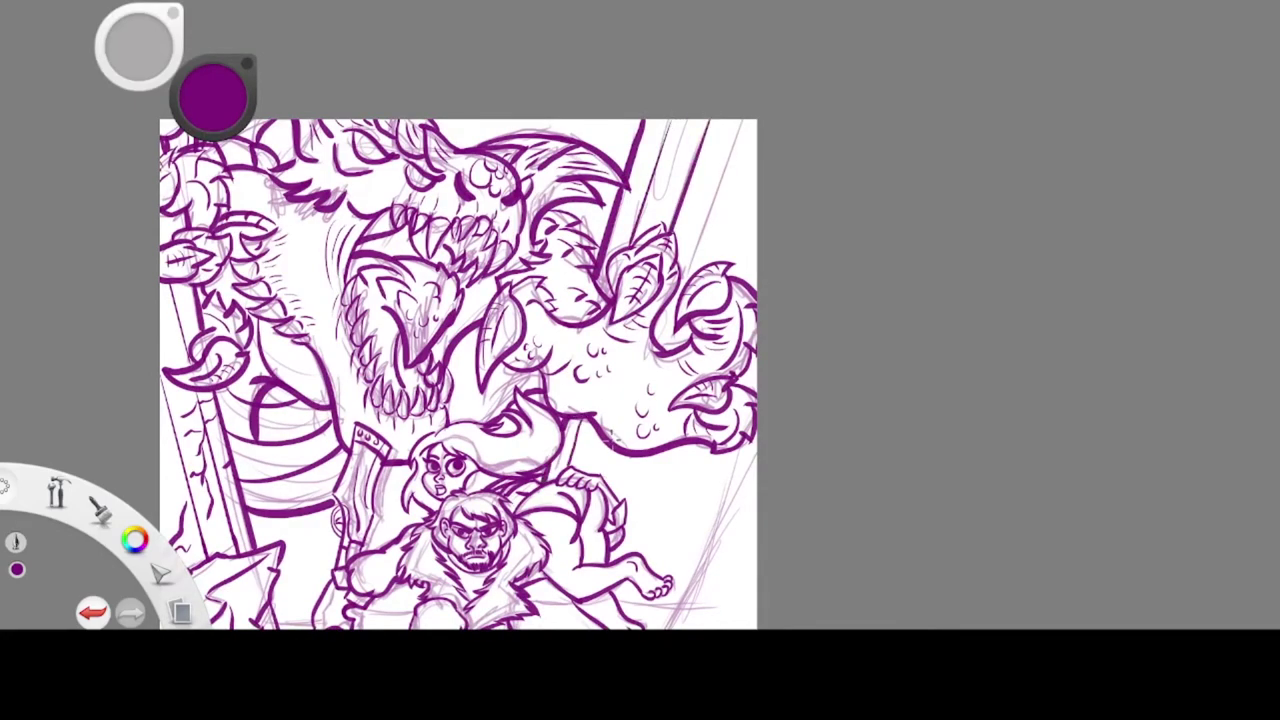
pyautogui.moveTo(745, 116); pyautogui.dragTo(664, 360)
pyautogui.moveTo(660, 448); pyautogui.dragTo(628, 552)
pyautogui.moveTo(764, 196); pyautogui.dragTo(738, 284)
pyautogui.moveTo(702, 446); pyautogui.dragTo(662, 572)
# Ink the jagged cracks running down the leaning columns on the right side of the scene
pyautogui.press('space')
pyautogui.moveTo(739, 562); pyautogui.dragTo(803, 417)
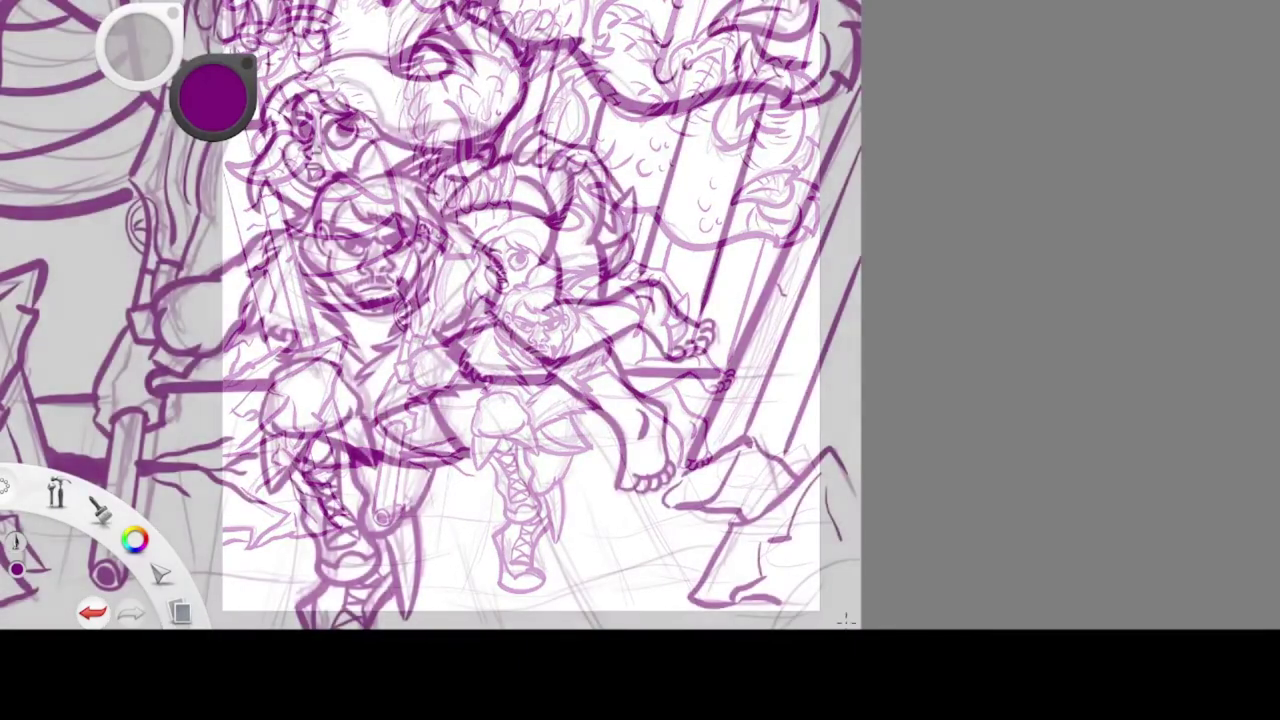
pyautogui.moveTo(820, 360); pyautogui.dragTo(850, 420)
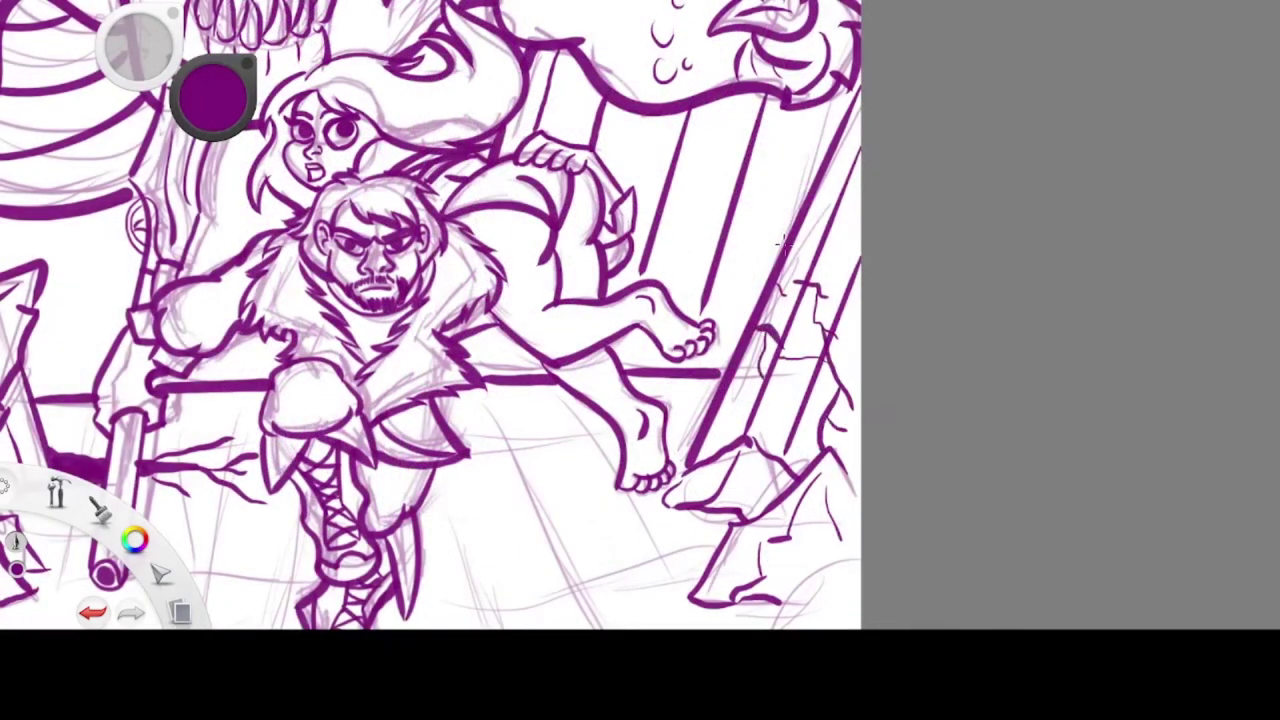
pyautogui.moveTo(762, 130)
pyautogui.mouseDown()
pyautogui.moveTo(766, 226)
pyautogui.moveTo(795, 232)
pyautogui.mouseUp()
pyautogui.moveTo(782, 232); pyautogui.dragTo(775, 275)
# Ink the broken rock in the lower-right corner of the rubble pile
pyautogui.press('space')
pyautogui.moveTo(783, 478); pyautogui.dragTo(799, 313)
pyautogui.moveTo(876, 397); pyautogui.dragTo(771, 471)
pyautogui.moveTo(772, 471); pyautogui.dragTo(876, 491)
pyautogui.moveTo(854, 411)
pyautogui.mouseDown()
pyautogui.moveTo(816, 470)
pyautogui.moveTo(876, 405)
pyautogui.mouseUp()
# Ink the irregular paving stone joints on the floor to the right of the running man
pyautogui.press('space')
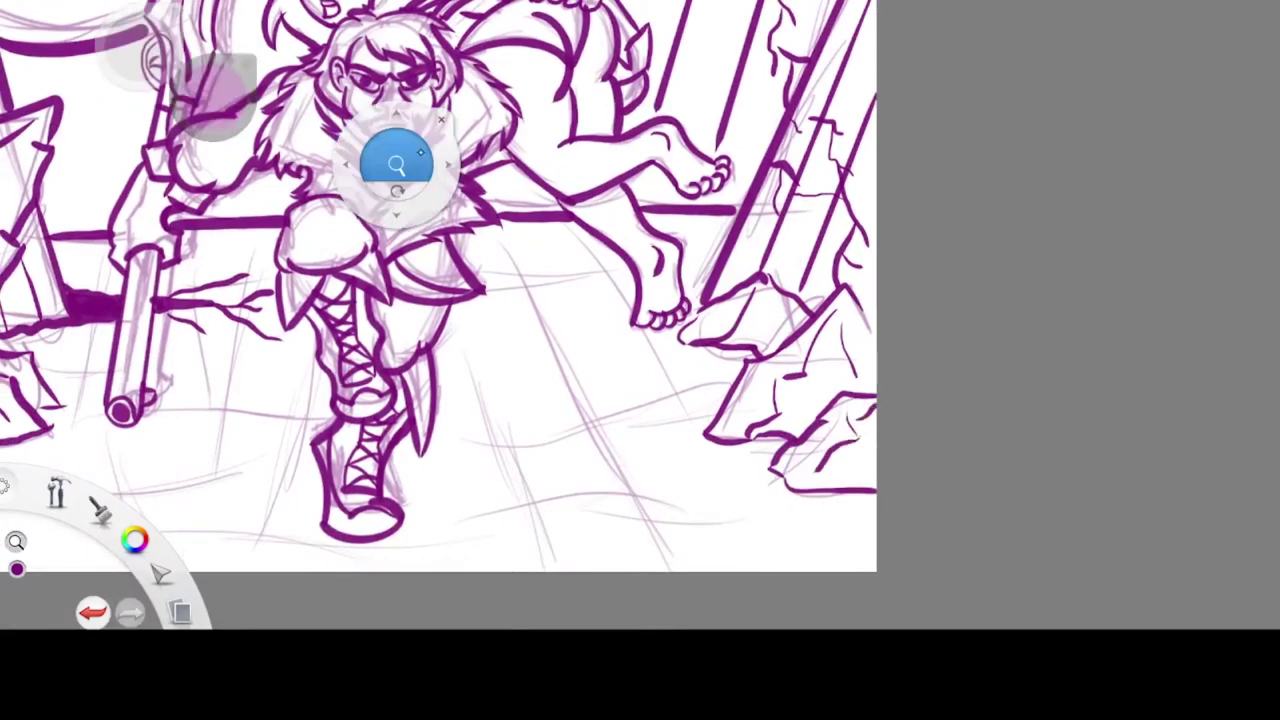
pyautogui.moveTo(421, 152); pyautogui.dragTo(870, 18)
pyautogui.moveTo(703, 284); pyautogui.dragTo(918, 500)
pyautogui.moveTo(776, 452); pyautogui.dragTo(906, 456)
pyautogui.moveTo(822, 320); pyautogui.dragTo(742, 314)
pyautogui.moveTo(790, 268); pyautogui.dragTo(710, 290)
pyautogui.moveTo(632, 358); pyautogui.dragTo(622, 504)
pyautogui.moveTo(636, 440)
pyautogui.mouseDown()
pyautogui.moveTo(734, 432)
pyautogui.moveTo(752, 444)
pyautogui.mouseUp()
pyautogui.moveTo(670, 372); pyautogui.dragTo(748, 362)
pyautogui.moveTo(666, 302); pyautogui.dragTo(698, 288)
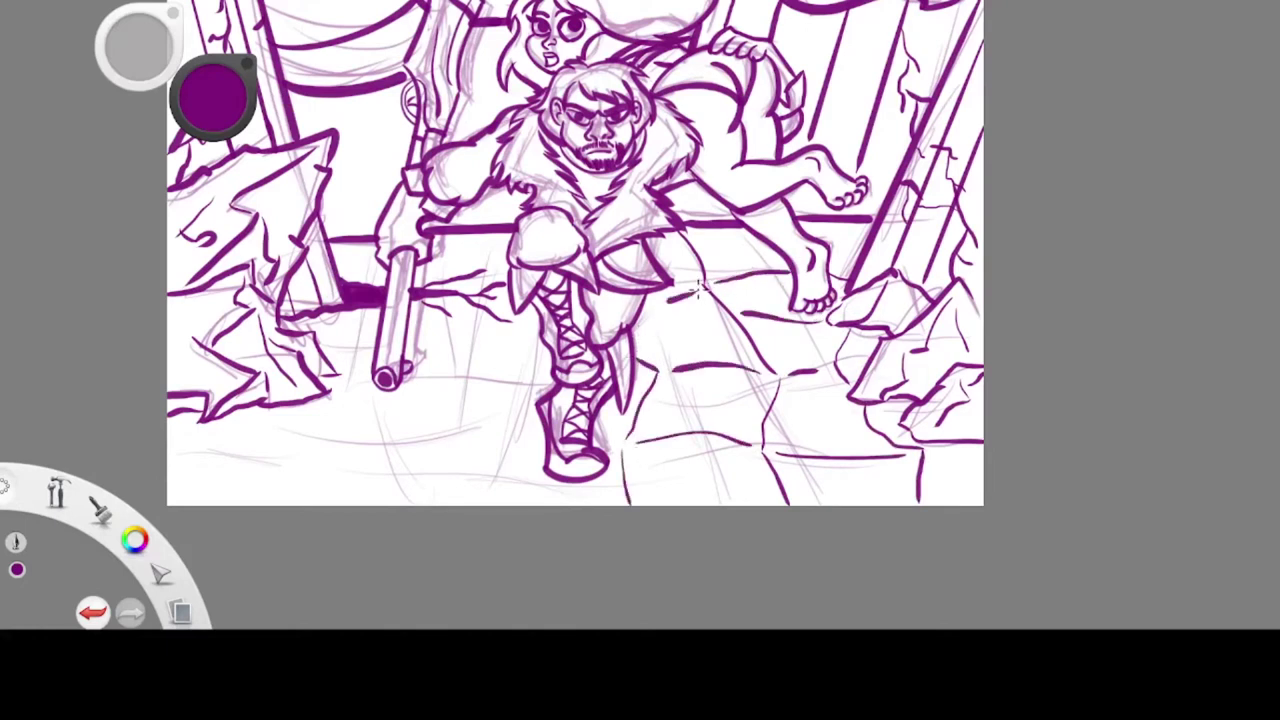
# Ink the irregular paving stone joints on the floor behind and to the left of the running man
pyautogui.moveTo(444, 236); pyautogui.dragTo(448, 279)
pyautogui.moveTo(445, 296); pyautogui.dragTo(462, 315)
pyautogui.moveTo(472, 325)
pyautogui.mouseDown()
pyautogui.moveTo(467, 368)
pyautogui.moveTo(430, 408)
pyautogui.mouseUp()
pyautogui.moveTo(432, 414); pyautogui.dragTo(511, 504)
pyautogui.moveTo(516, 488); pyautogui.dragTo(562, 482)
pyautogui.moveTo(436, 409); pyautogui.dragTo(530, 413)
pyautogui.moveTo(476, 324); pyautogui.dragTo(544, 310)
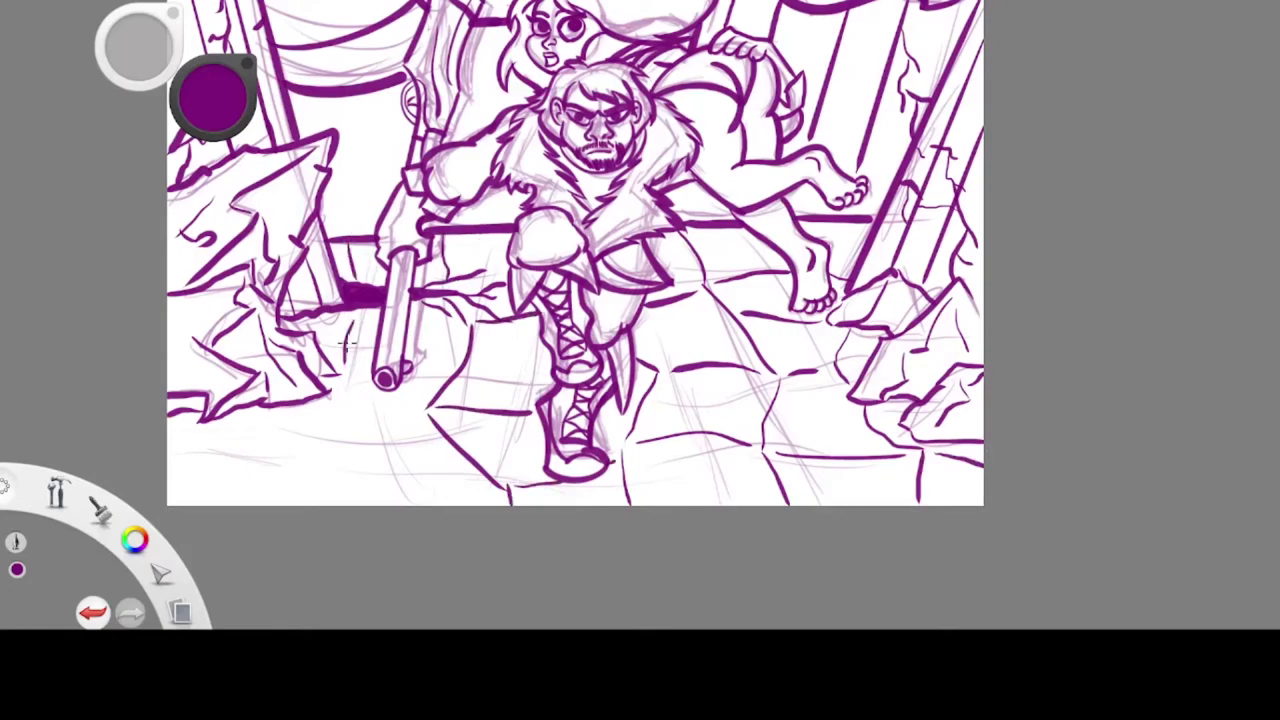
pyautogui.moveTo(350, 372)
pyautogui.mouseDown()
pyautogui.moveTo(416, 404)
pyautogui.moveTo(392, 502)
pyautogui.mouseUp()
pyautogui.moveTo(482, 498); pyautogui.dragTo(240, 500)
pyautogui.moveTo(256, 412); pyautogui.dragTo(208, 498)
pyautogui.moveTo(264, 420); pyautogui.dragTo(348, 402)
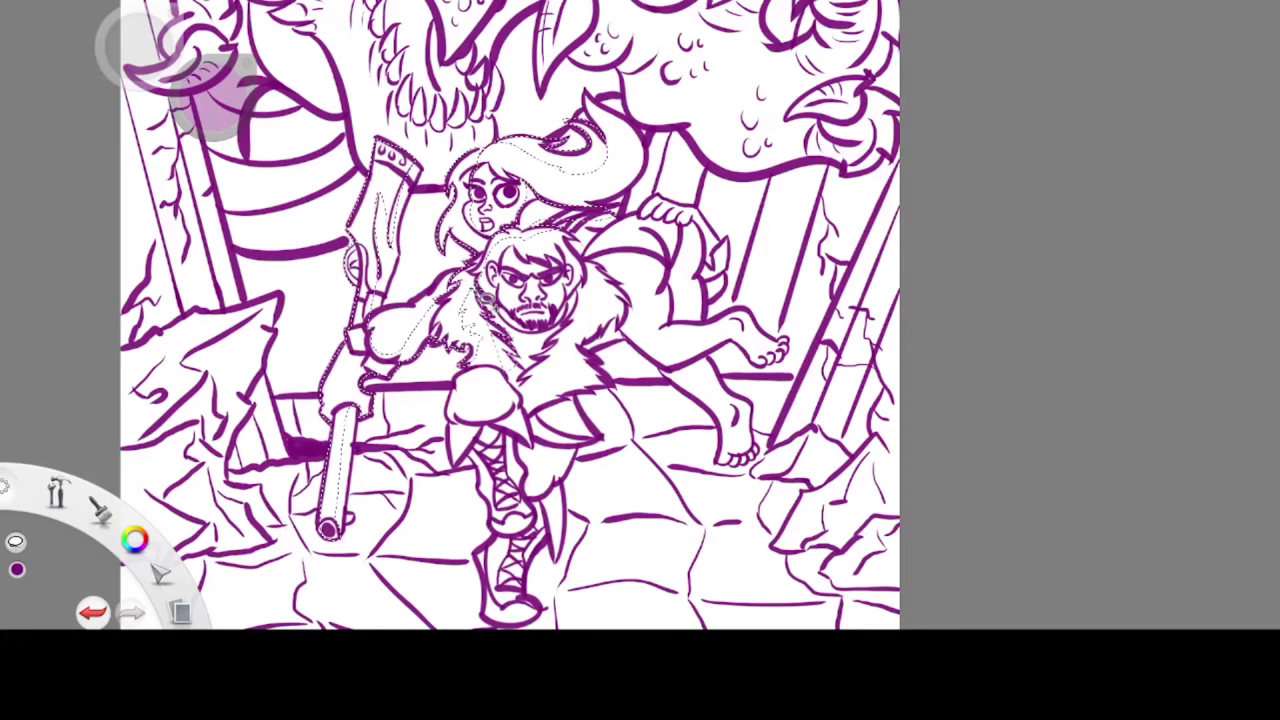
# Lasso the shadow areas across the man, the carried woman and the gun, and fill them with lighter purple
pyautogui.press('space')
pyautogui.moveTo(617, 351)
pyautogui.mouseDown()
pyautogui.moveTo(662, 398)
pyautogui.moveTo(698, 244)
pyautogui.mouseUp()
pyautogui.moveTo(488, 218)
pyautogui.mouseDown()
pyautogui.moveTo(430, 262)
pyautogui.moveTo(497, 228)
pyautogui.mouseUp()
pyautogui.moveTo(486, 335)
pyautogui.mouseDown()
pyautogui.moveTo(477, 570)
pyautogui.moveTo(456, 603)
pyautogui.moveTo(458, 405)
pyautogui.moveTo(437, 345)
pyautogui.moveTo(397, 330)
pyautogui.moveTo(484, 212)
pyautogui.mouseUp()
pyautogui.moveTo(600, 247)
pyautogui.mouseDown()
pyautogui.moveTo(622, 290)
pyautogui.moveTo(540, 432)
pyautogui.moveTo(515, 360)
pyautogui.moveTo(578, 254)
pyautogui.moveTo(600, 247)
pyautogui.mouseUp()
pyautogui.moveTo(430, 337); pyautogui.dragTo(665, 263)
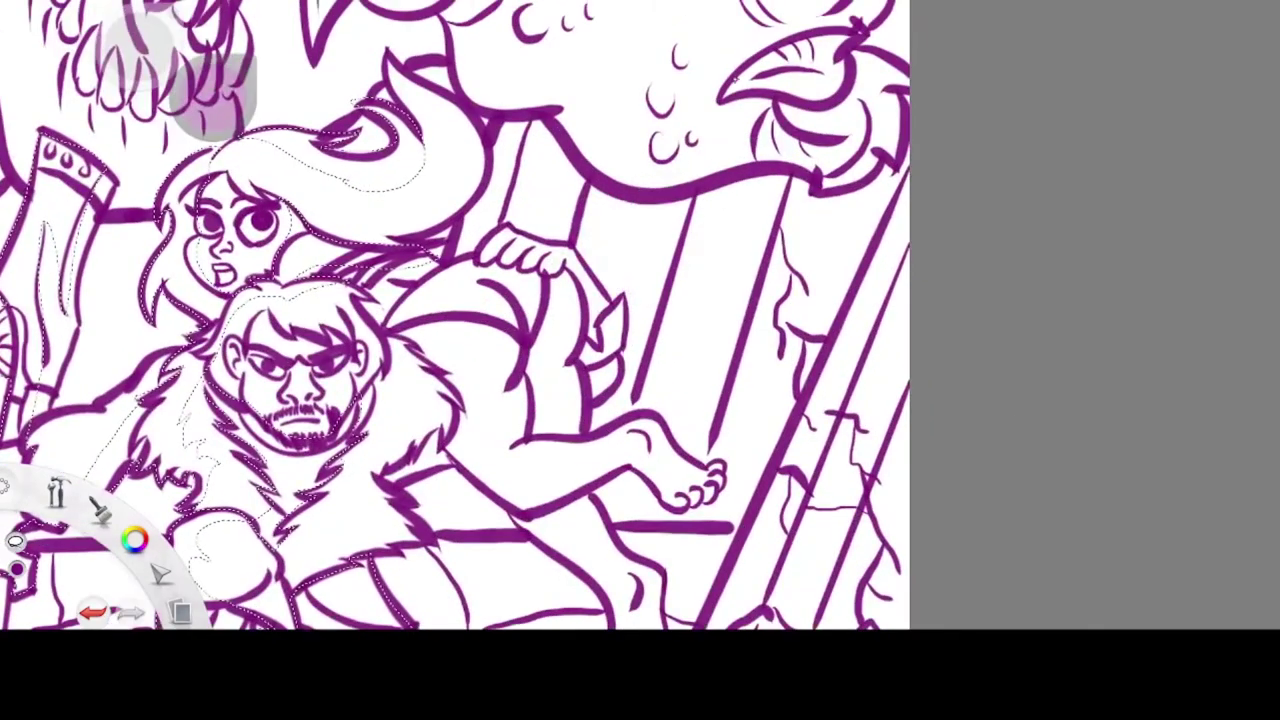
pyautogui.moveTo(378, 326)
pyautogui.mouseDown()
pyautogui.moveTo(496, 392)
pyautogui.moveTo(494, 465)
pyautogui.moveTo(562, 478)
pyautogui.moveTo(636, 431)
pyautogui.moveTo(612, 477)
pyautogui.moveTo(428, 408)
pyautogui.mouseUp()
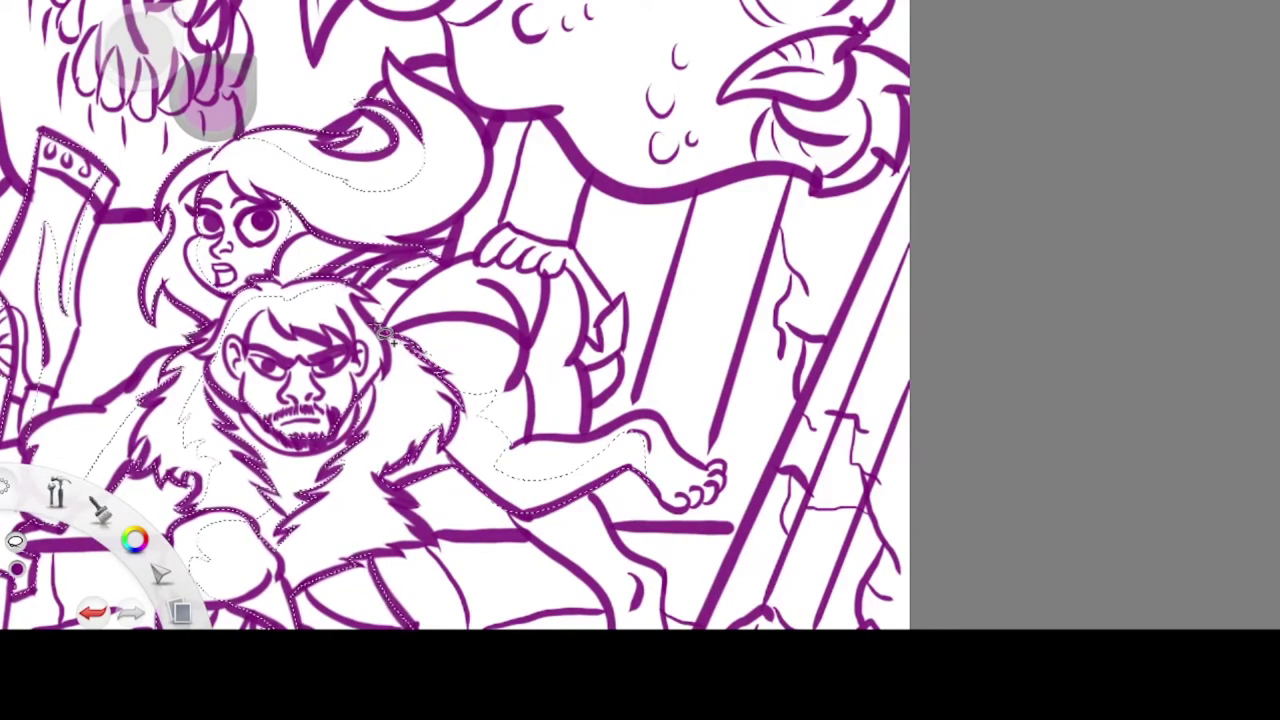
pyautogui.press('space')
pyautogui.moveTo(443, 188); pyautogui.dragTo(425, 150)
pyautogui.moveTo(503, 238)
pyautogui.mouseDown()
pyautogui.moveTo(492, 320)
pyautogui.moveTo(486, 240)
pyautogui.moveTo(499, 228)
pyautogui.mouseUp()
pyautogui.moveTo(525, 367)
pyautogui.mouseDown()
pyautogui.moveTo(568, 424)
pyautogui.moveTo(557, 488)
pyautogui.moveTo(530, 368)
pyautogui.mouseUp()
pyautogui.press('g')
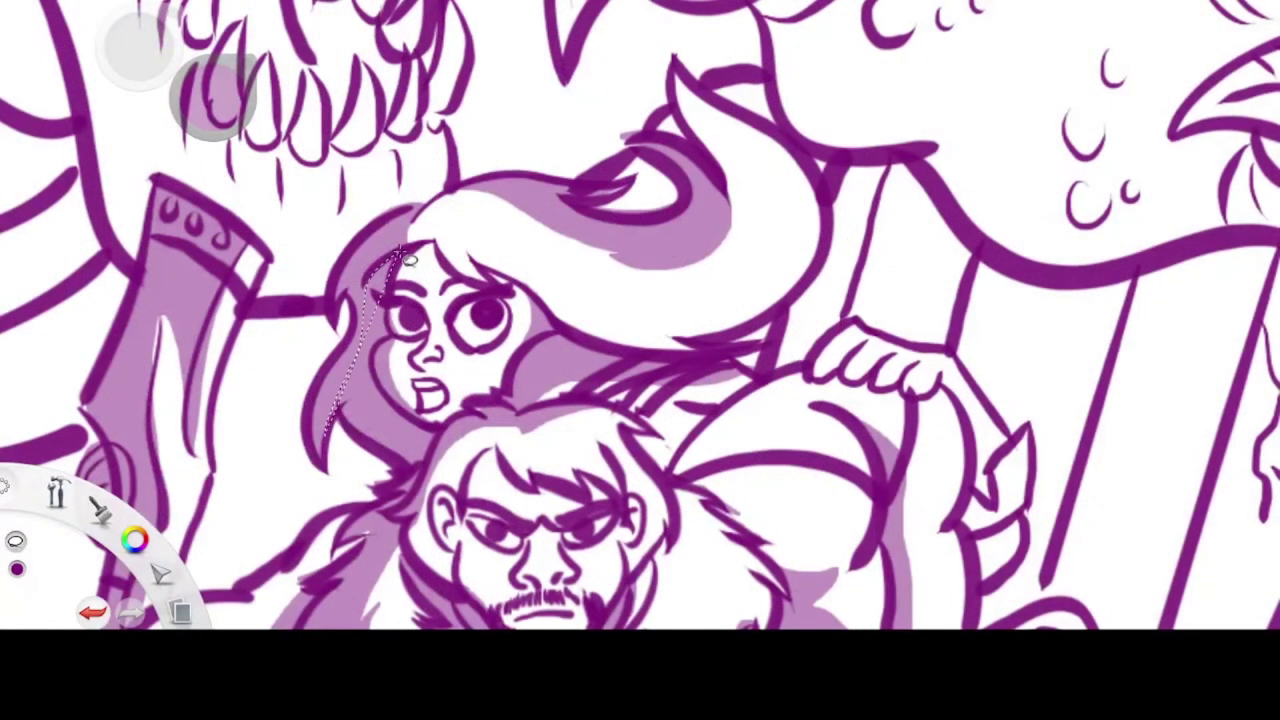
# Lasso and fill darker shadows in the woman's hair beside her face and inside the curl, then deselect
pyautogui.moveTo(688, 150); pyautogui.dragTo(535, 183)
pyautogui.moveTo(688, 150); pyautogui.dragTo(690, 152)
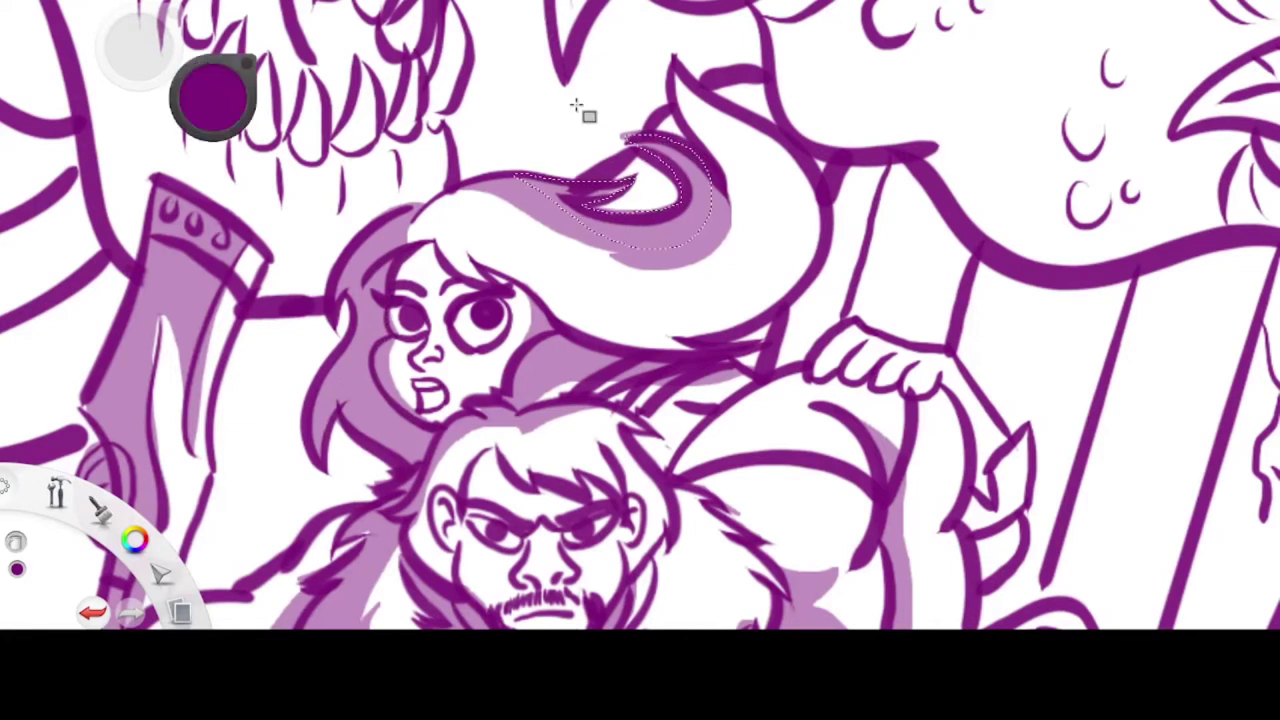
pyautogui.moveTo(436, 240)
pyautogui.mouseDown()
pyautogui.moveTo(385, 262)
pyautogui.moveTo(397, 254)
pyautogui.moveTo(377, 345)
pyautogui.moveTo(405, 469)
pyautogui.moveTo(328, 425)
pyautogui.mouseUp()
pyautogui.press('g')
pyautogui.click(385, 425)
pyautogui.click(660, 232)
pyautogui.hotkey('ctrl', 'd')
# Add darker shadows beneath the man's beard and along the fur over his gun arm, then deselect
pyautogui.moveTo(460, 210)
pyautogui.mouseDown()
pyautogui.moveTo(486, 278)
pyautogui.moveTo(470, 160)
pyautogui.mouseUp()
pyautogui.press('l')
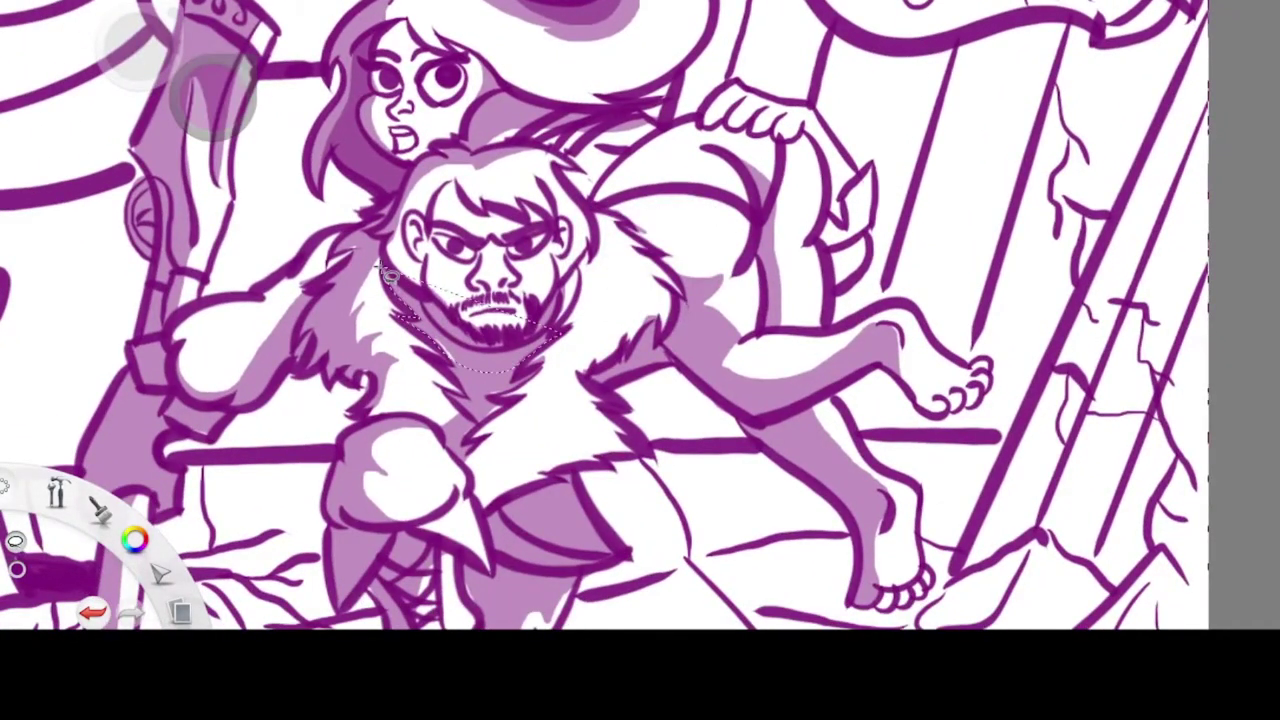
pyautogui.click(212, 95)
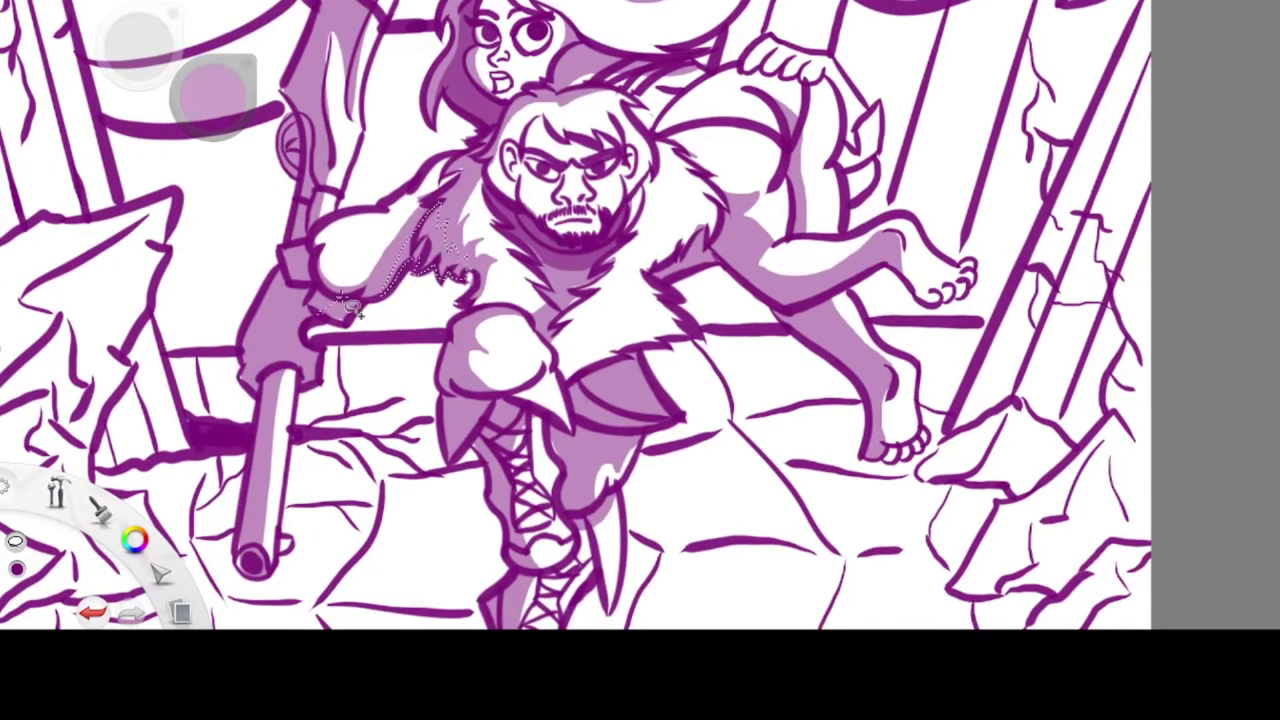
pyautogui.moveTo(323, 265); pyautogui.dragTo(284, 258)
pyautogui.moveTo(479, 393)
pyautogui.mouseDown()
pyautogui.moveTo(481, 318)
pyautogui.moveTo(450, 420)
pyautogui.moveTo(530, 405)
pyautogui.moveTo(510, 430)
pyautogui.moveTo(566, 376)
pyautogui.moveTo(664, 396)
pyautogui.moveTo(628, 444)
pyautogui.moveTo(601, 418)
pyautogui.mouseUp()
pyautogui.hotkey('ctrl', 'd')
# Lasso and fill a darker shadow on the woman's thigh next to the man's fur collar, then deselect
pyautogui.press('space')
pyautogui.moveTo(383, 94)
pyautogui.mouseDown()
pyautogui.moveTo(634, 354)
pyautogui.moveTo(706, 232)
pyautogui.mouseUp()
pyautogui.press('l')
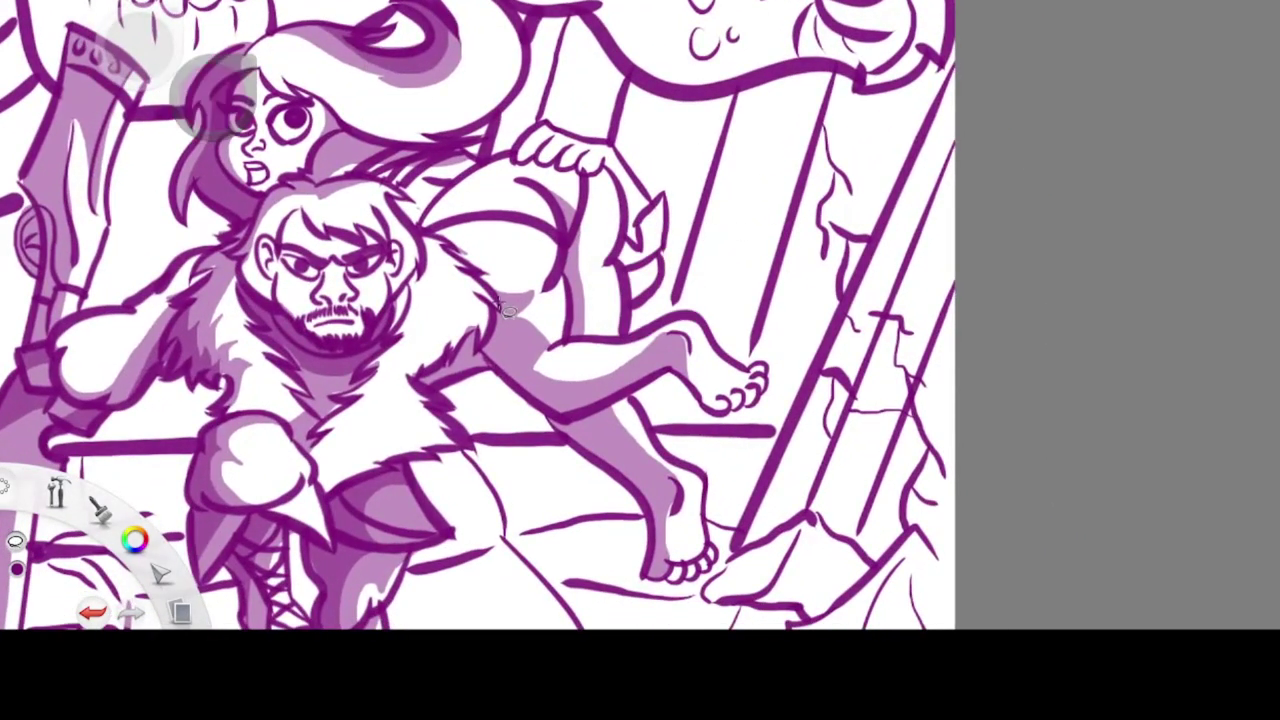
pyautogui.moveTo(596, 404); pyautogui.dragTo(652, 550)
pyautogui.moveTo(500, 305); pyautogui.dragTo(502, 318)
pyautogui.press('g')
pyautogui.click(508, 350)
pyautogui.press('space')
pyautogui.moveTo(380, 48)
pyautogui.mouseDown()
pyautogui.moveTo(452, 190)
pyautogui.moveTo(629, 332)
pyautogui.mouseUp()
pyautogui.hotkey('ctrl', 'd')
pyautogui.press('space')
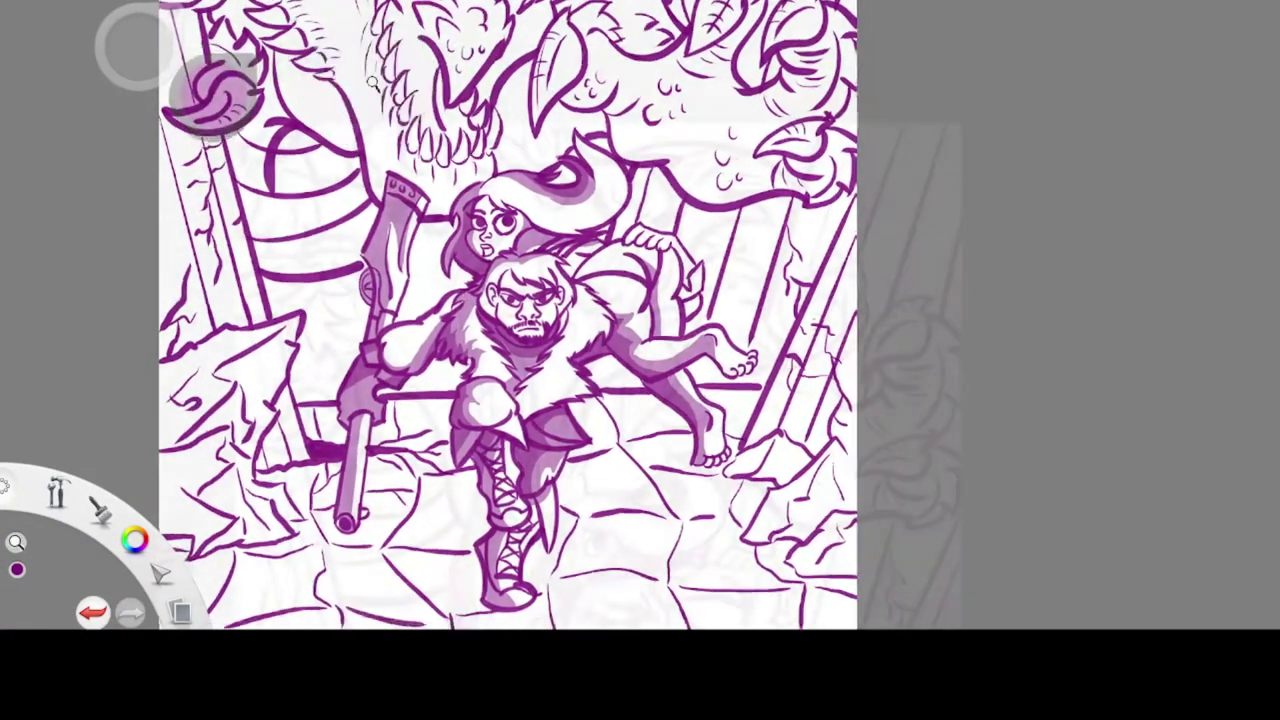
pyautogui.moveTo(214, 96); pyautogui.dragTo(312, 218)
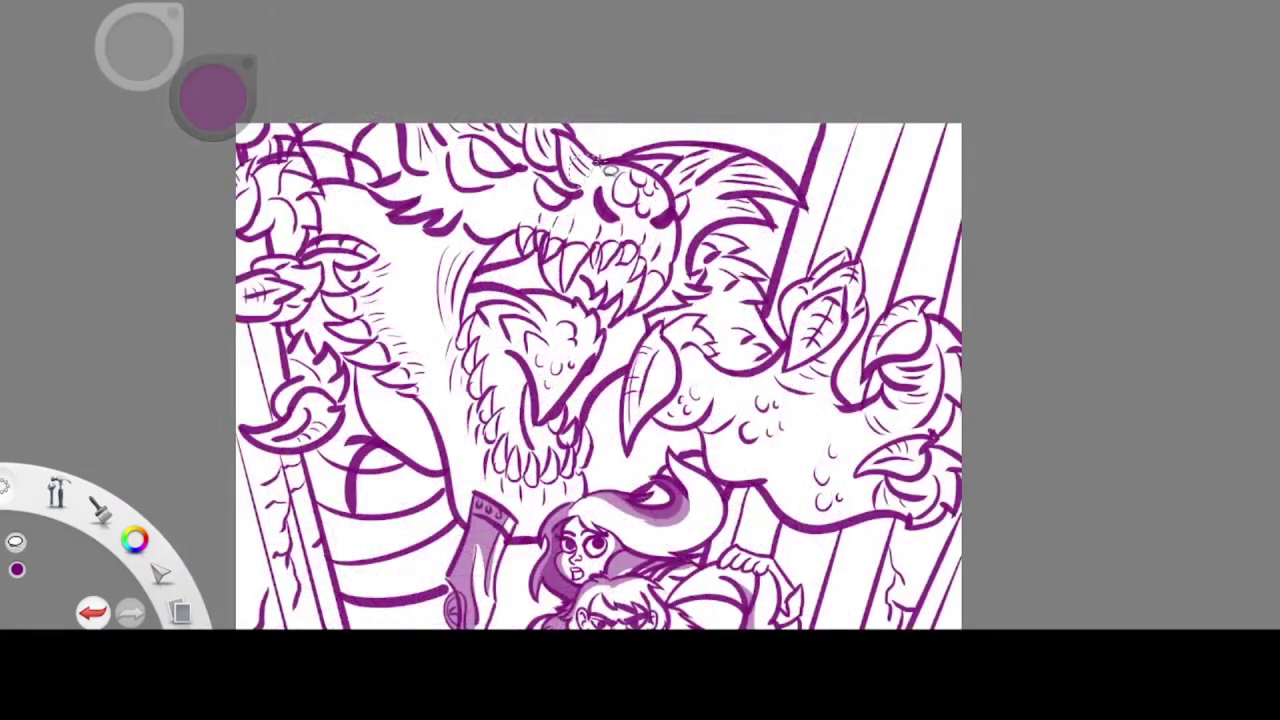
# Lasso the shaded side of the creature's head, neck and body and fill it with lighter purple
pyautogui.moveTo(470, 186); pyautogui.dragTo(396, 188)
pyautogui.moveTo(455, 455)
pyautogui.mouseDown()
pyautogui.moveTo(464, 548)
pyautogui.moveTo(340, 598)
pyautogui.mouseUp()
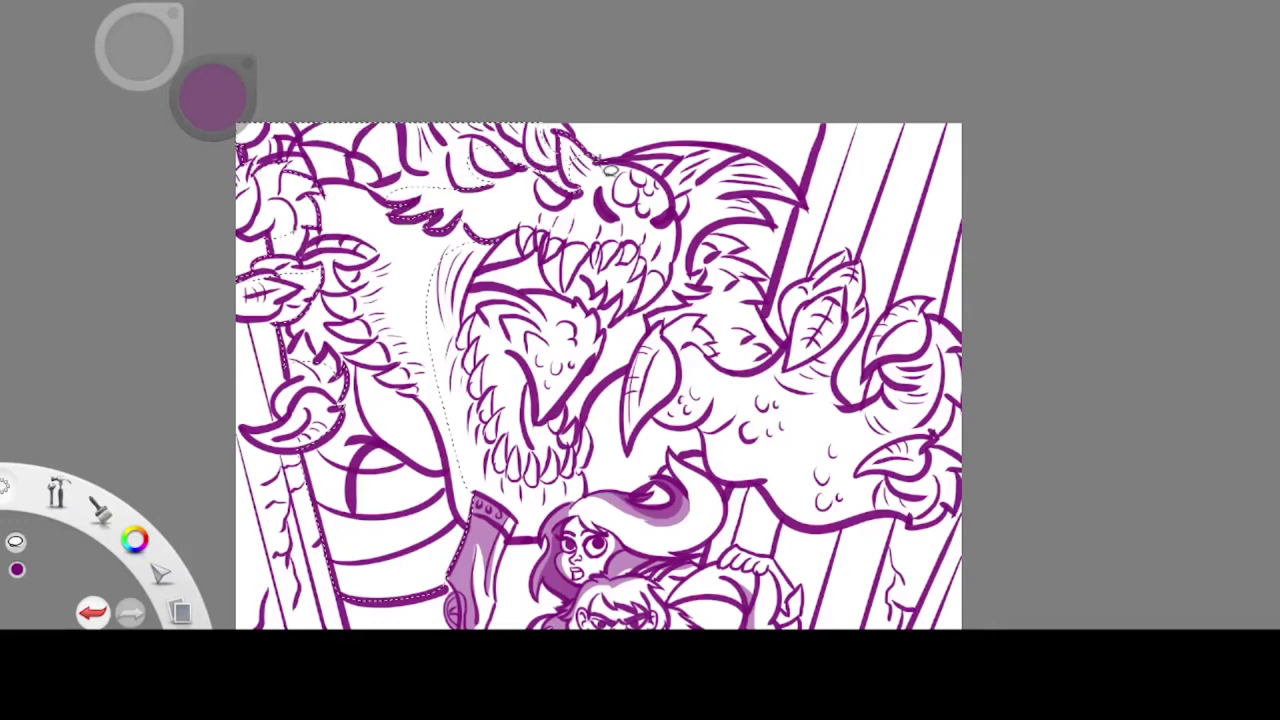
pyautogui.press('g')
pyautogui.click(428, 240)
# Lasso the creature's crest edge and mouth interior around the teeth, fill them with lighter purple, and deselect
pyautogui.press('l')
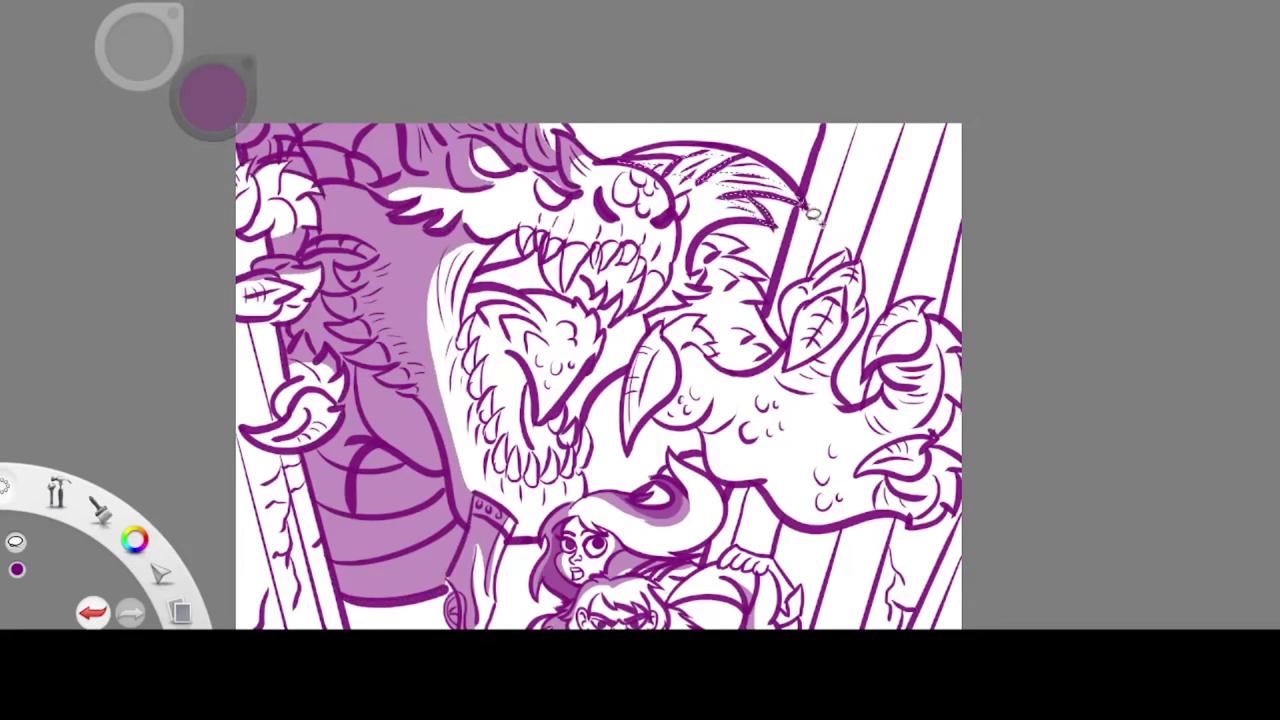
pyautogui.moveTo(643, 271)
pyautogui.mouseDown()
pyautogui.moveTo(598, 358)
pyautogui.moveTo(512, 324)
pyautogui.mouseUp()
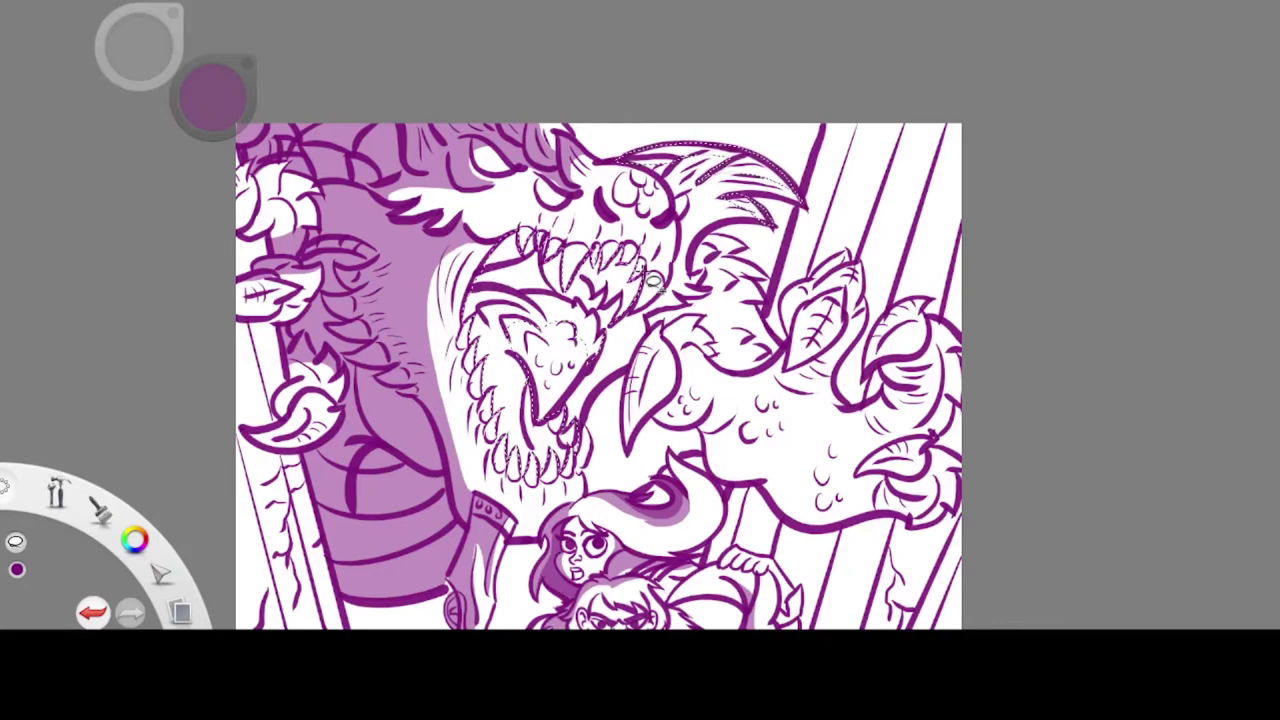
pyautogui.press('g')
pyautogui.click(567, 60)
pyautogui.hotkey('ctrl', 'd')
# Lasso the fur, claw shadows and underside of the creature's outstretched arm, fill them with lighter purple, and deselect
pyautogui.press('l')
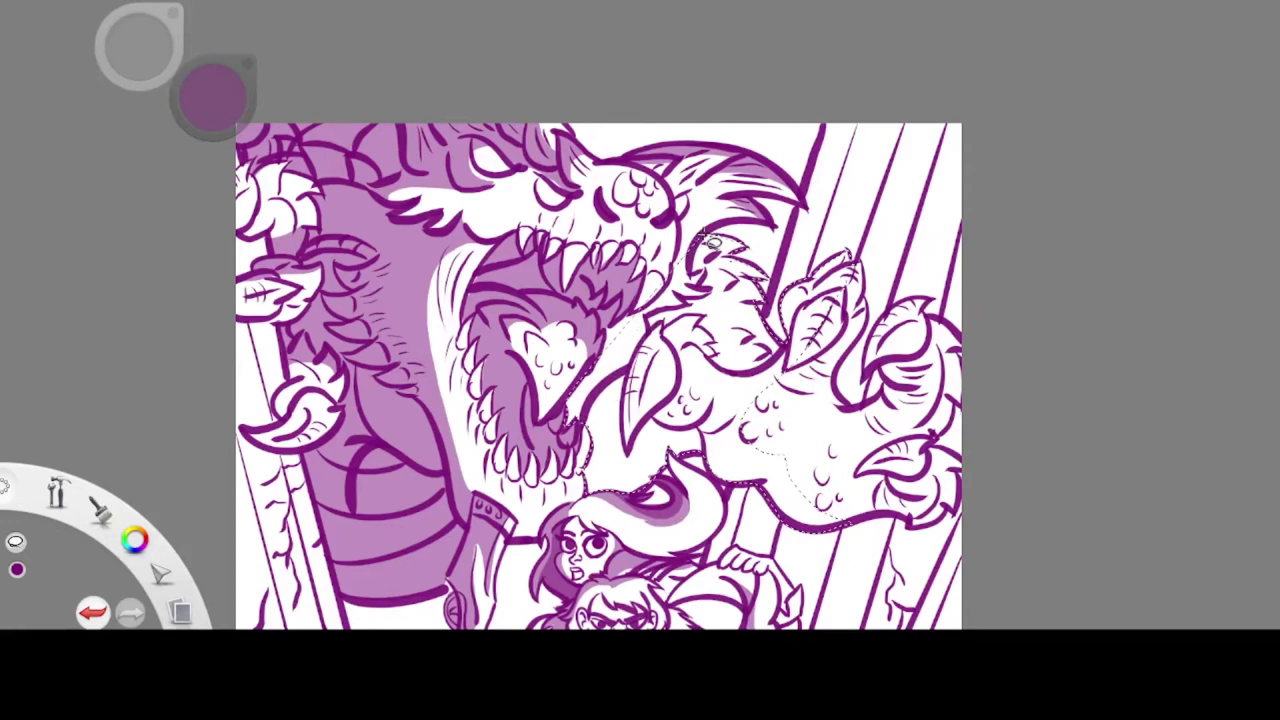
pyautogui.moveTo(658, 305); pyautogui.dragTo(628, 448)
pyautogui.hotkey('ctrl', 'd')
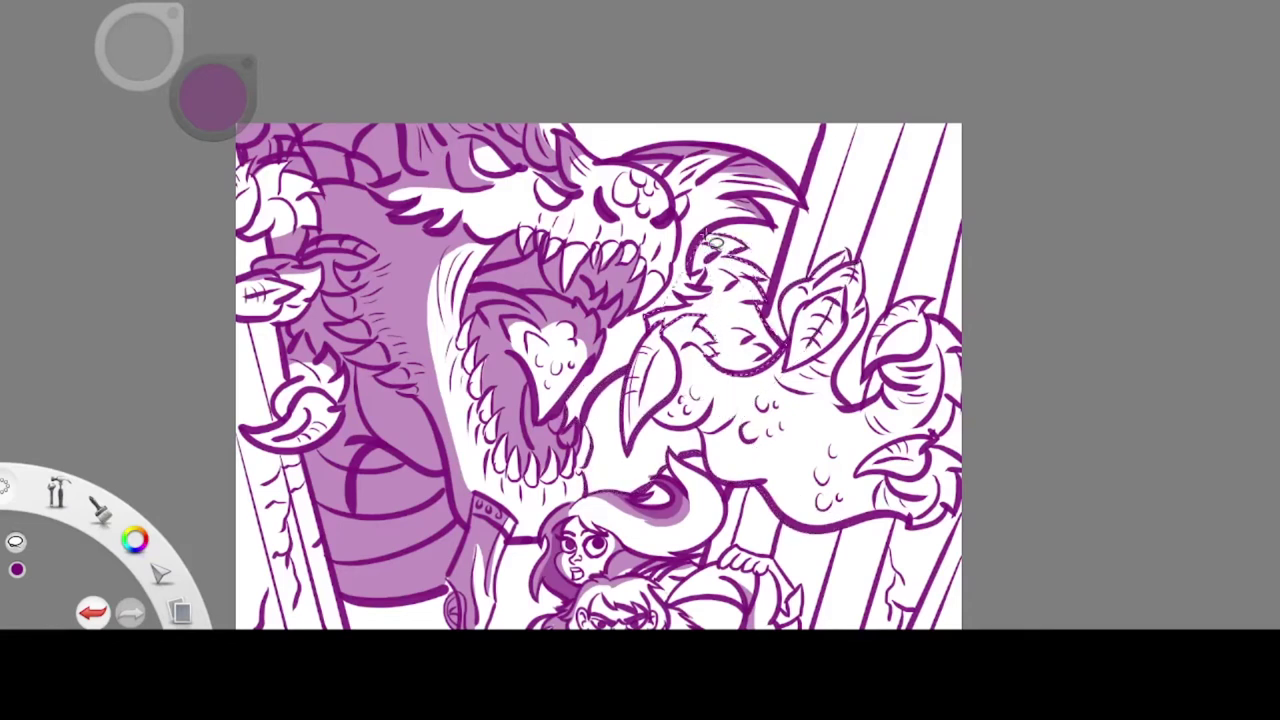
pyautogui.hotkey('ctrl', 'z')
pyautogui.moveTo(855, 244); pyautogui.dragTo(845, 250)
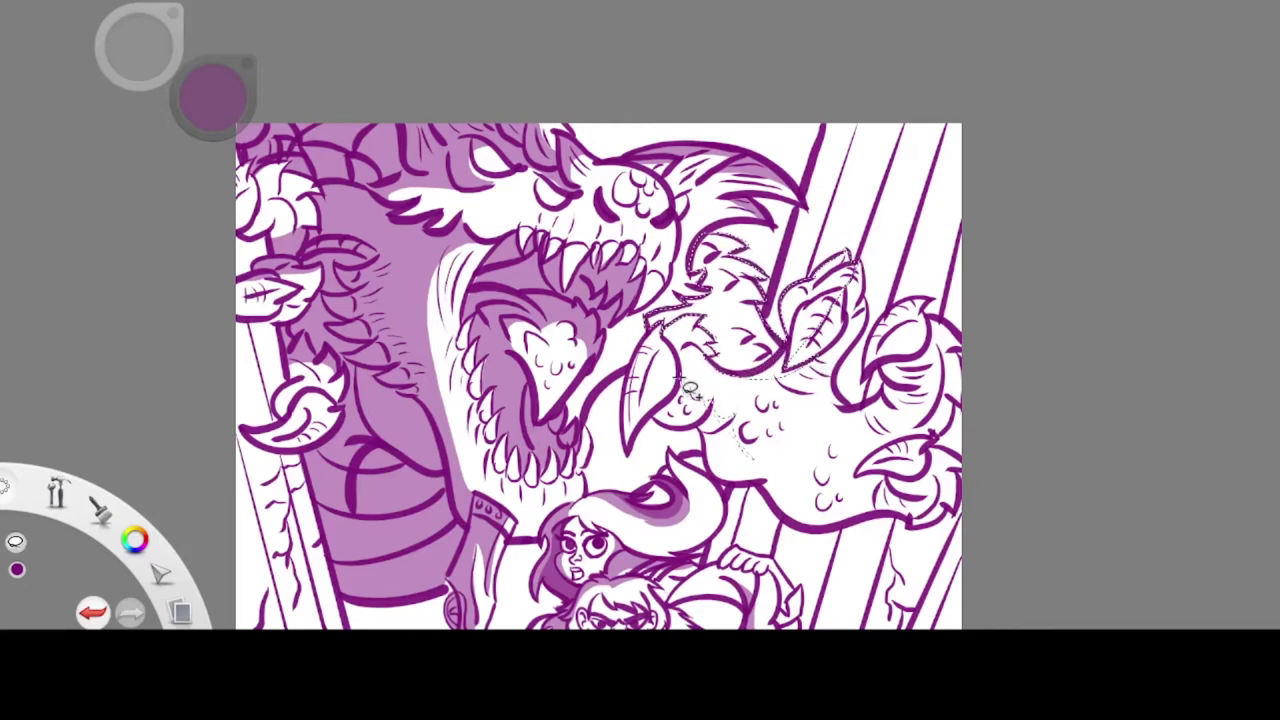
pyautogui.moveTo(840, 500); pyautogui.dragTo(940, 500)
pyautogui.moveTo(937, 349)
pyautogui.mouseDown()
pyautogui.moveTo(918, 355)
pyautogui.moveTo(939, 351)
pyautogui.mouseUp()
pyautogui.click(651, 51)
pyautogui.click(796, 490)
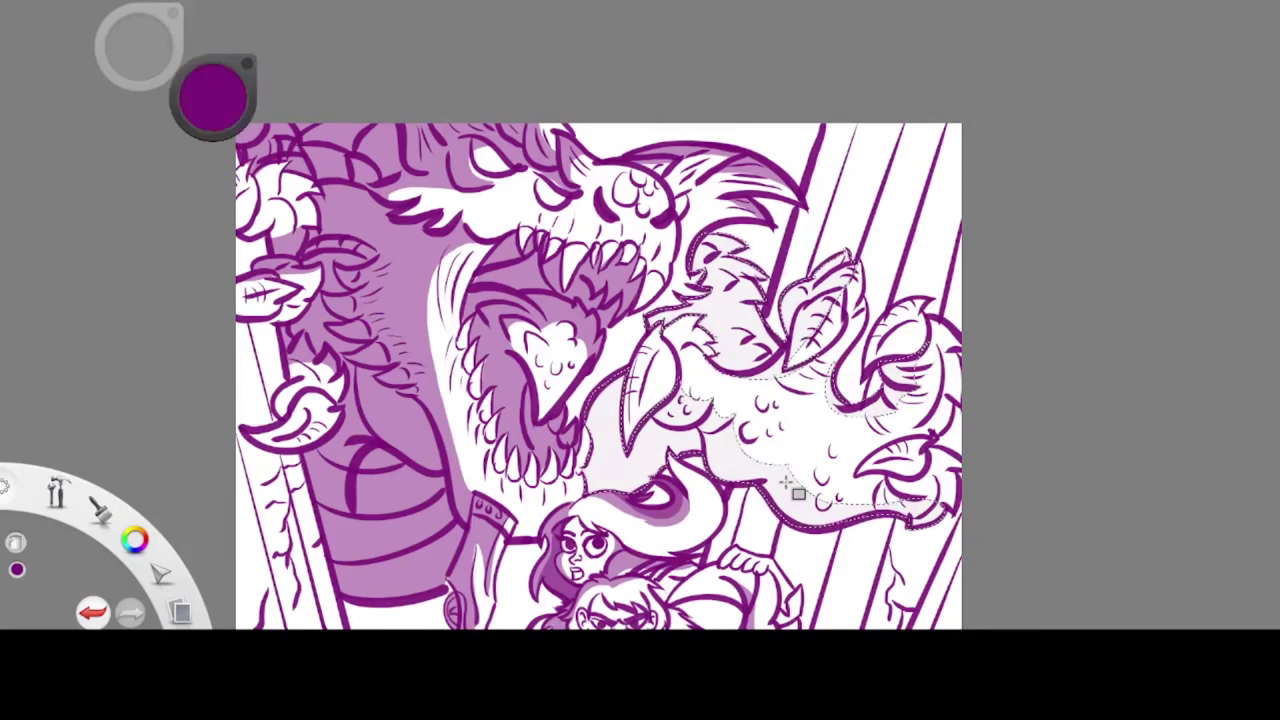
pyautogui.hotkey('ctrl', 'd')
# Lasso the elbow fur and the shadow behind the upper claw on the creature's outstretched arm, fill them darker, and deselect
pyautogui.press('l')
pyautogui.press('space')
pyautogui.moveTo(503, 220); pyautogui.dragTo(550, 210)
pyautogui.moveTo(550, 210); pyautogui.dragTo(548, 131)
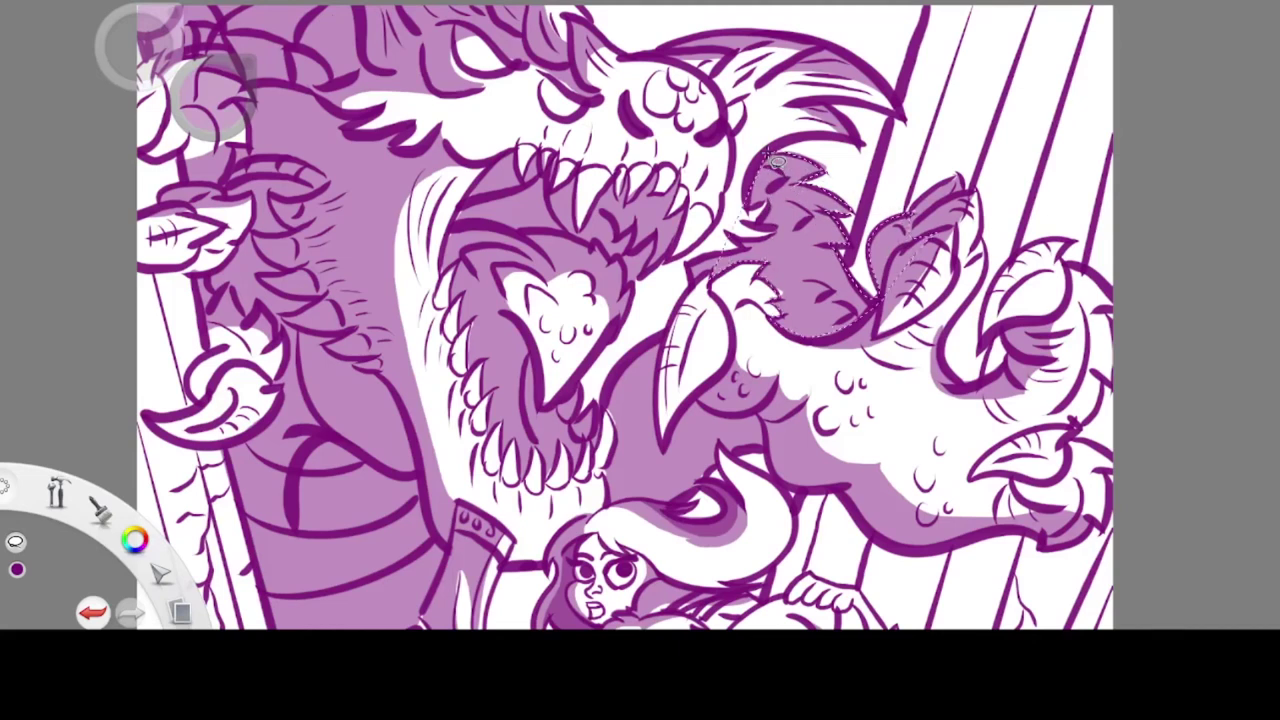
pyautogui.press('g')
pyautogui.click(826, 241)
pyautogui.hotkey('ctrl', 'd')
# Lasso darker shadow areas inside the creature's mouth and along the underside of its outstretched arm
pyautogui.press('l')
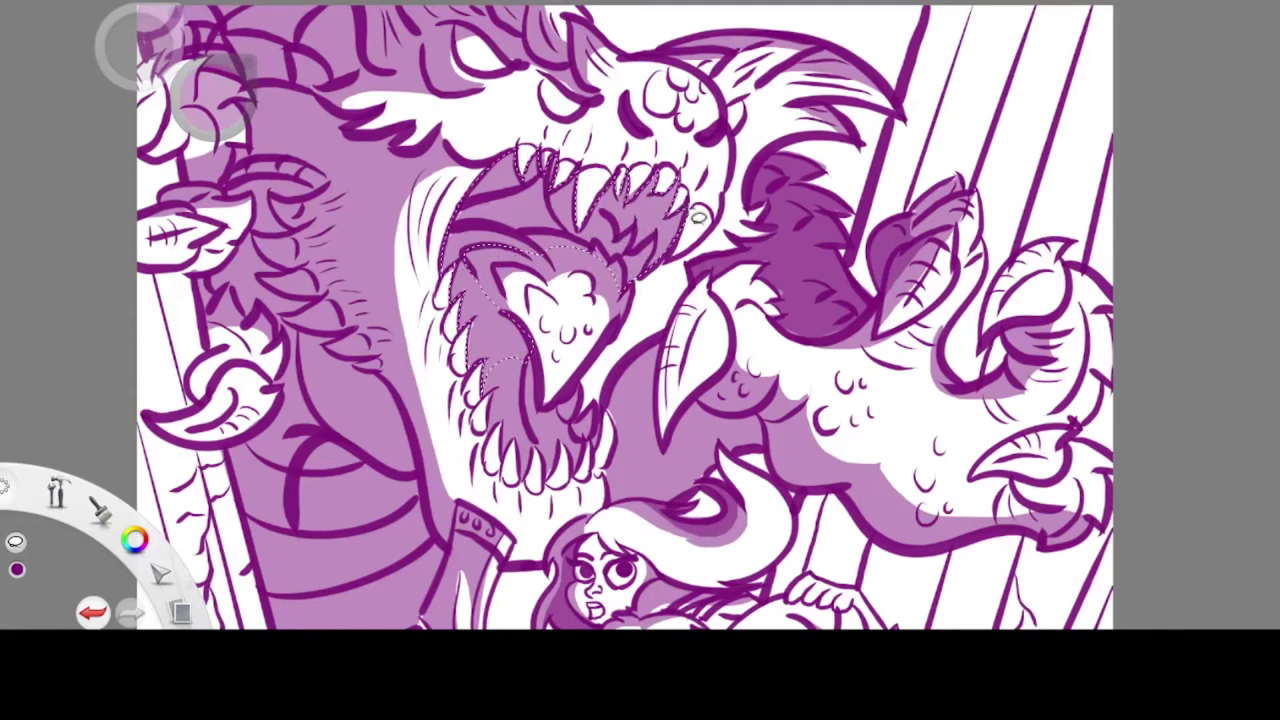
pyautogui.moveTo(498, 418)
pyautogui.mouseDown()
pyautogui.moveTo(539, 370)
pyautogui.moveTo(542, 404)
pyautogui.moveTo(602, 415)
pyautogui.moveTo(542, 486)
pyautogui.moveTo(498, 418)
pyautogui.mouseUp()
pyautogui.moveTo(539, 331)
pyautogui.mouseDown()
pyautogui.moveTo(660, 448)
pyautogui.moveTo(672, 345)
pyautogui.moveTo(612, 395)
pyautogui.moveTo(607, 498)
pyautogui.moveTo(718, 452)
pyautogui.moveTo(846, 487)
pyautogui.mouseUp()
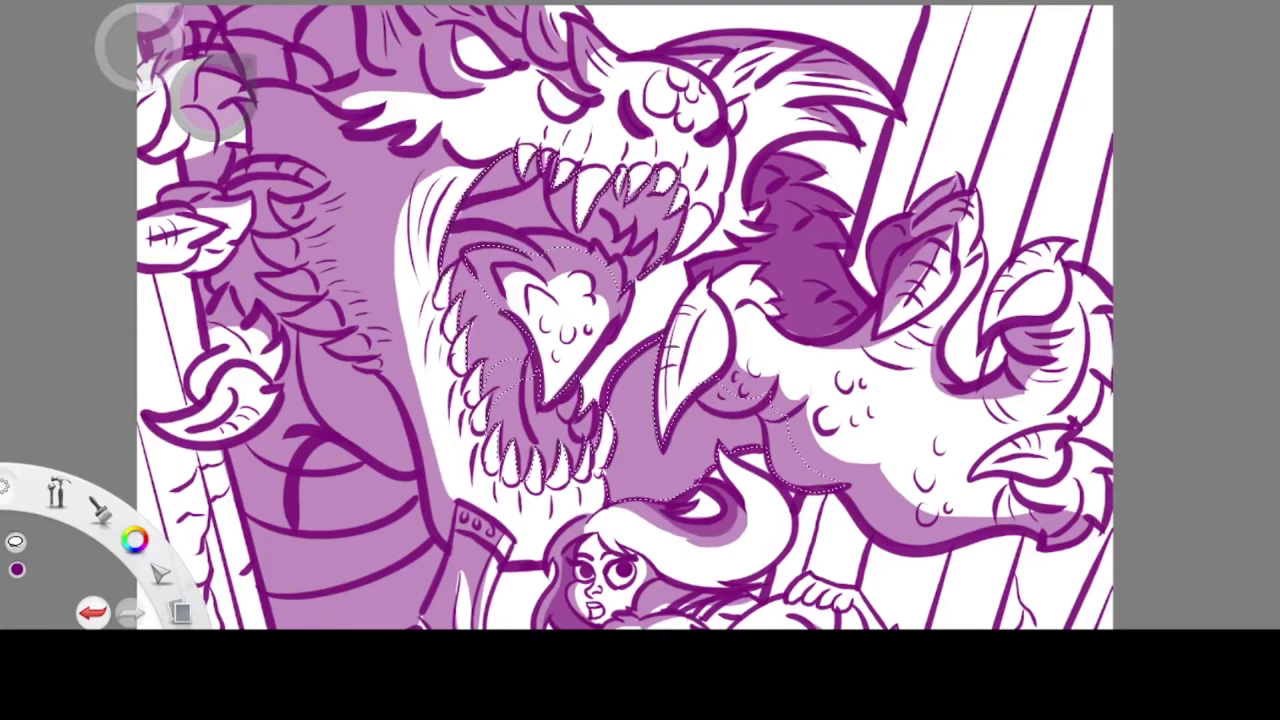
pyautogui.moveTo(908, 322); pyautogui.dragTo(686, 197)
pyautogui.moveTo(638, 384); pyautogui.dragTo(765, 407)
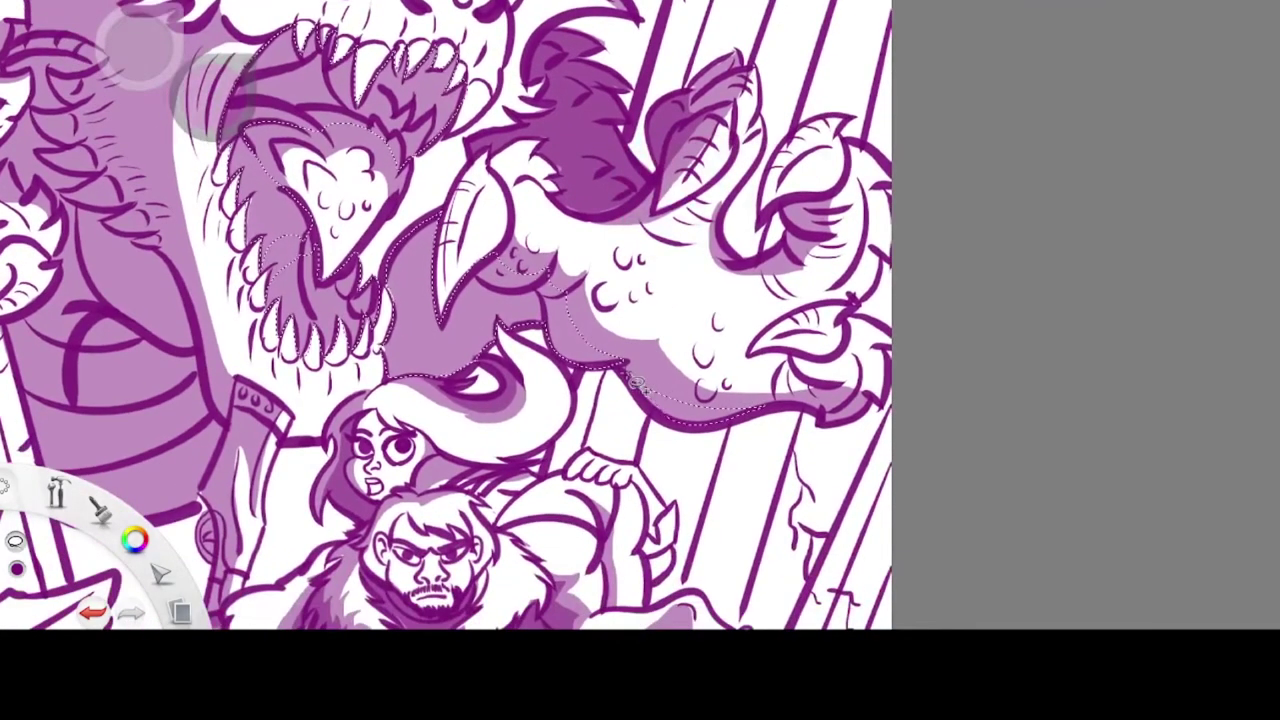
# Add the creature's neck and body to the lasso selection, fill the body and arm with darker purple, and deselect
pyautogui.moveTo(357, 92); pyautogui.dragTo(767, 237)
pyautogui.moveTo(575, 380); pyautogui.dragTo(600, 436)
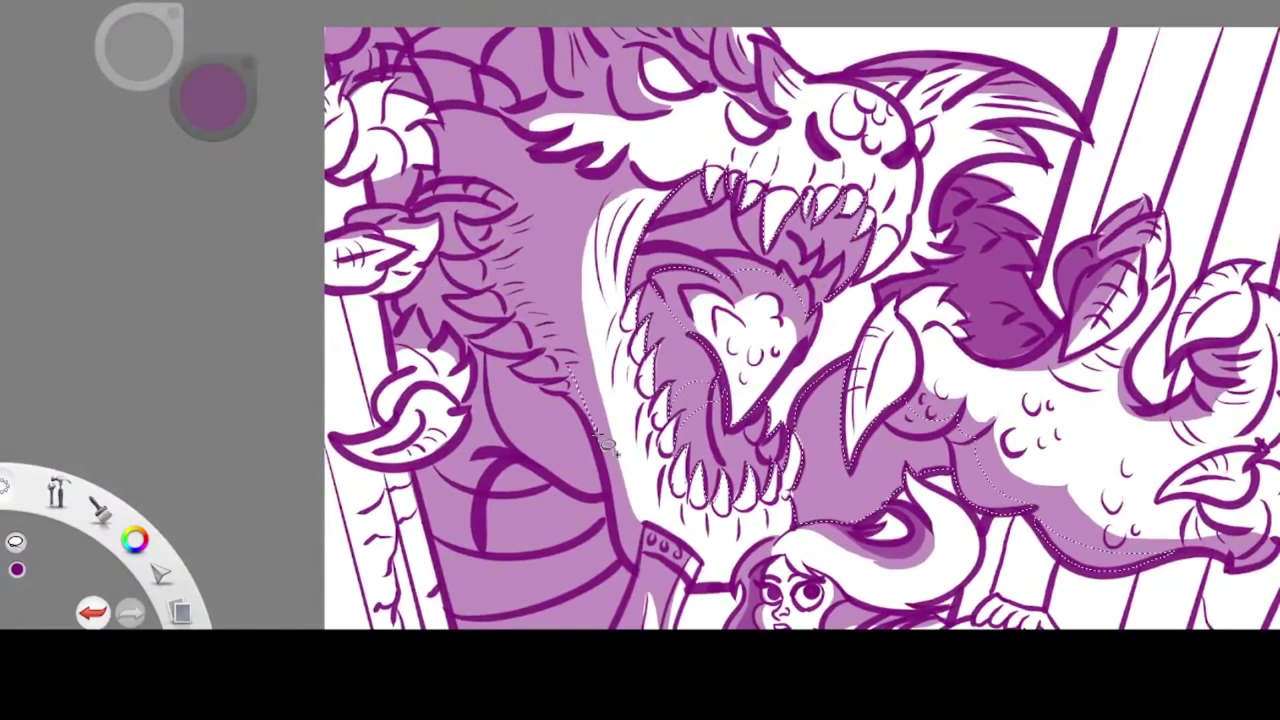
pyautogui.moveTo(454, 158); pyautogui.dragTo(500, 238)
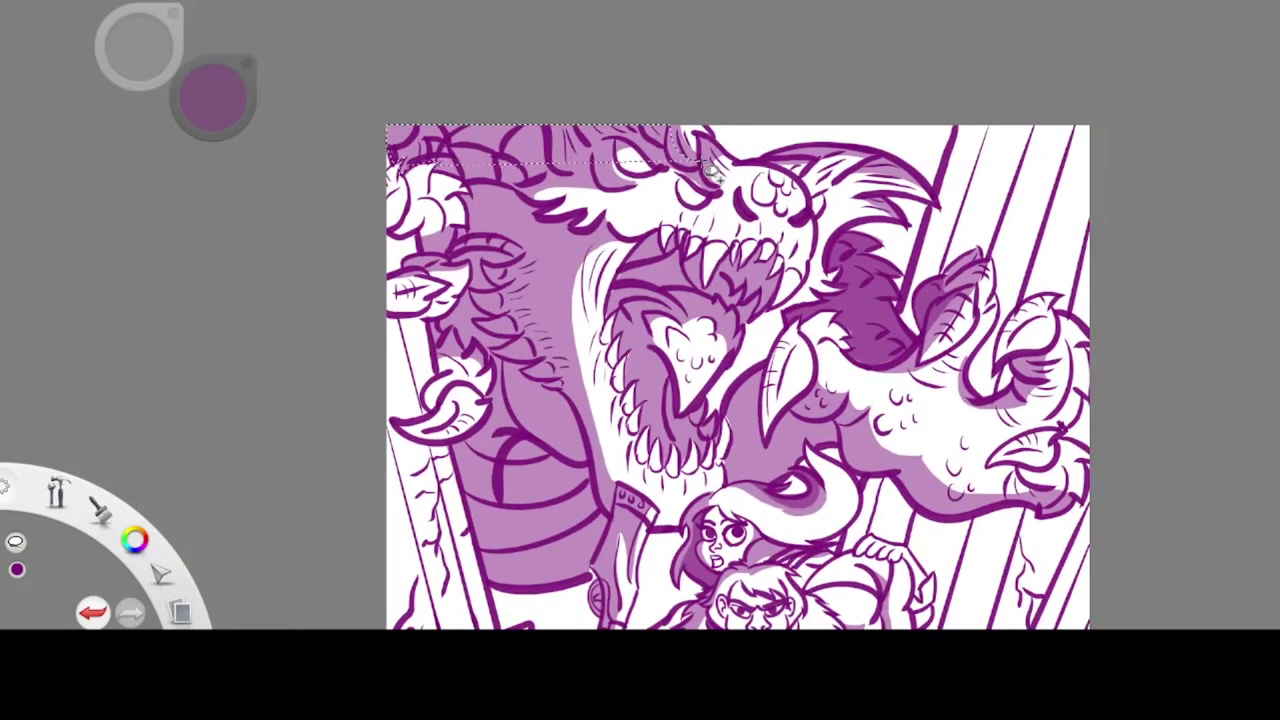
pyautogui.moveTo(467, 212); pyautogui.dragTo(430, 245)
pyautogui.moveTo(712, 172); pyautogui.dragTo(720, 190)
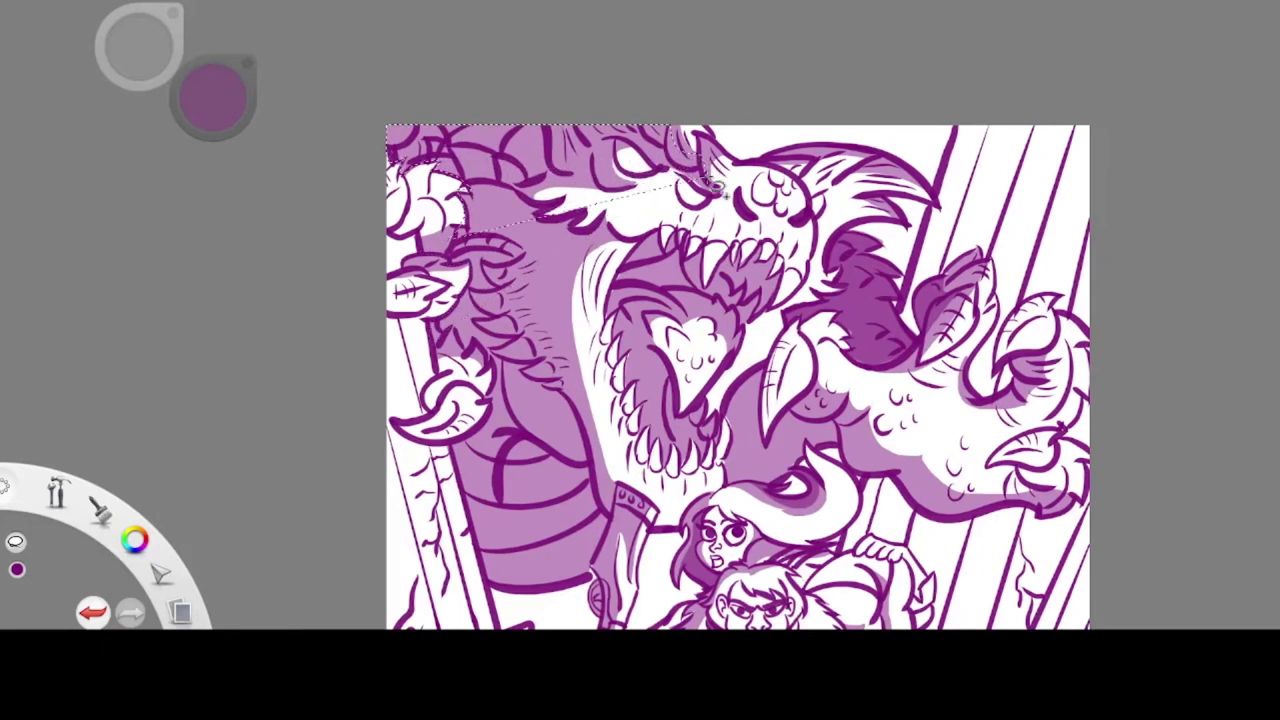
pyautogui.moveTo(473, 284)
pyautogui.mouseDown()
pyautogui.moveTo(509, 299)
pyautogui.moveTo(490, 412)
pyautogui.mouseUp()
pyautogui.moveTo(588, 575); pyautogui.dragTo(598, 486)
pyautogui.moveTo(766, 366)
pyautogui.mouseDown()
pyautogui.moveTo(765, 440)
pyautogui.moveTo(845, 422)
pyautogui.moveTo(814, 447)
pyautogui.moveTo(728, 466)
pyautogui.moveTo(765, 367)
pyautogui.mouseUp()
pyautogui.press('g')
pyautogui.click(754, 425)
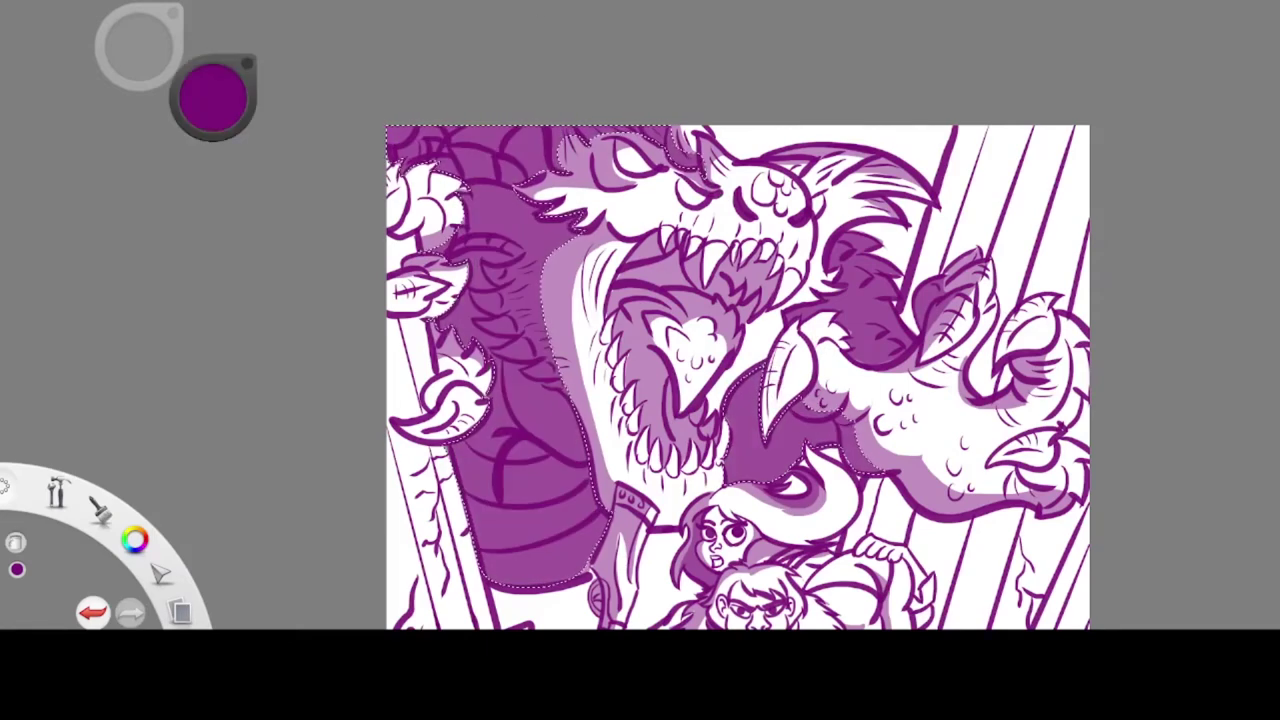
pyautogui.hotkey('ctrl', 'd')
# Lasso the deeper shadows inside the creature's mouth around the tongue and teeth and fill them with darker purple
pyautogui.press('space')
pyautogui.moveTo(945, 292); pyautogui.dragTo(830, 254)
pyautogui.press('l')
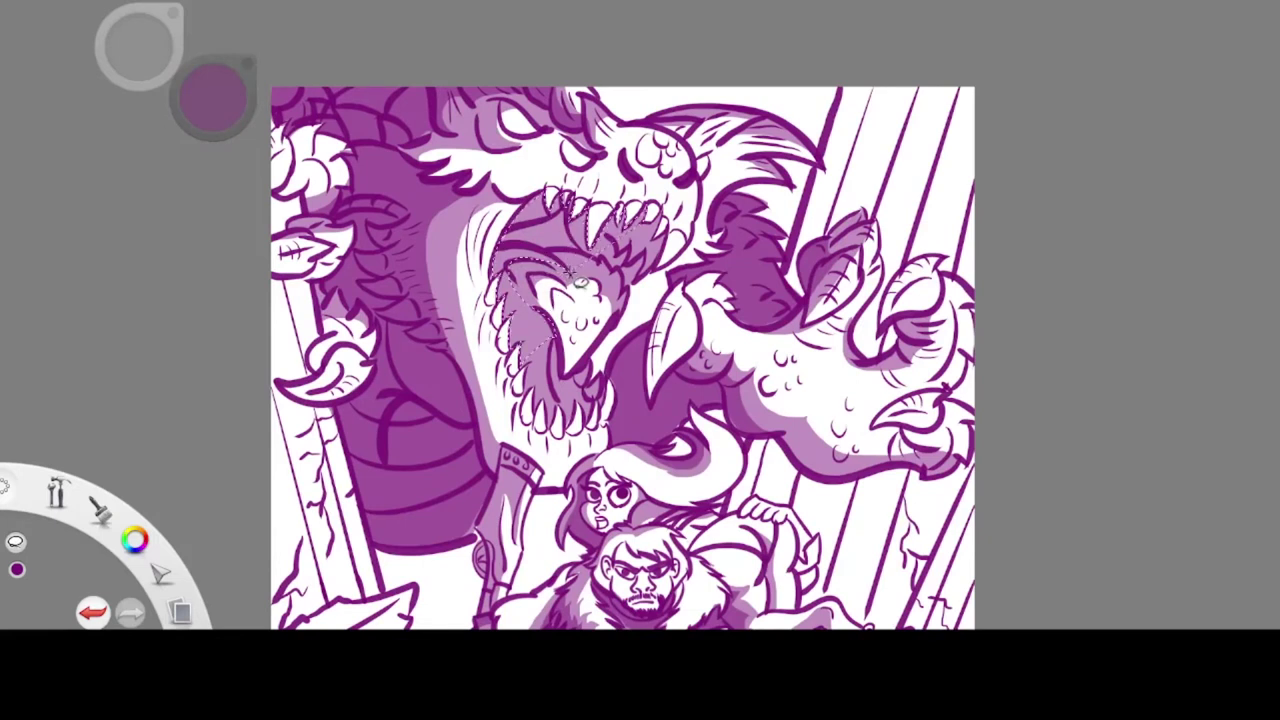
pyautogui.hotkey('ctrl', 'd')
pyautogui.moveTo(550, 379)
pyautogui.mouseDown()
pyautogui.moveTo(537, 366)
pyautogui.moveTo(553, 387)
pyautogui.mouseUp()
pyautogui.hotkey('ctrl', 'z')
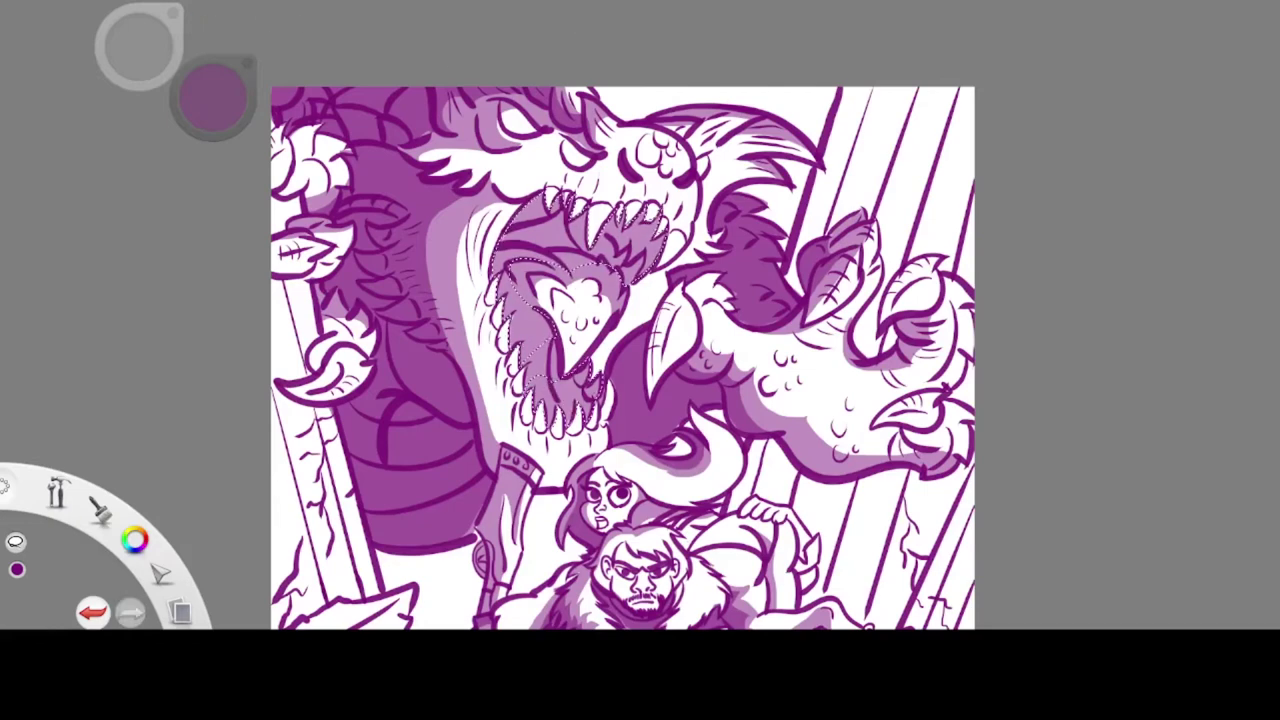
pyautogui.press('space')
pyautogui.moveTo(552, 165); pyautogui.dragTo(410, 60)
pyautogui.moveTo(640, 333)
pyautogui.mouseDown()
pyautogui.moveTo(726, 364)
pyautogui.moveTo(655, 346)
pyautogui.mouseUp()
# Fill the background columns, rubble and floor shadows with lighter purple and lasso darker strips along the columns
pyautogui.press('space')
pyautogui.moveTo(432, 138); pyautogui.dragTo(513, 165)
pyautogui.moveTo(513, 165); pyautogui.dragTo(631, 246)
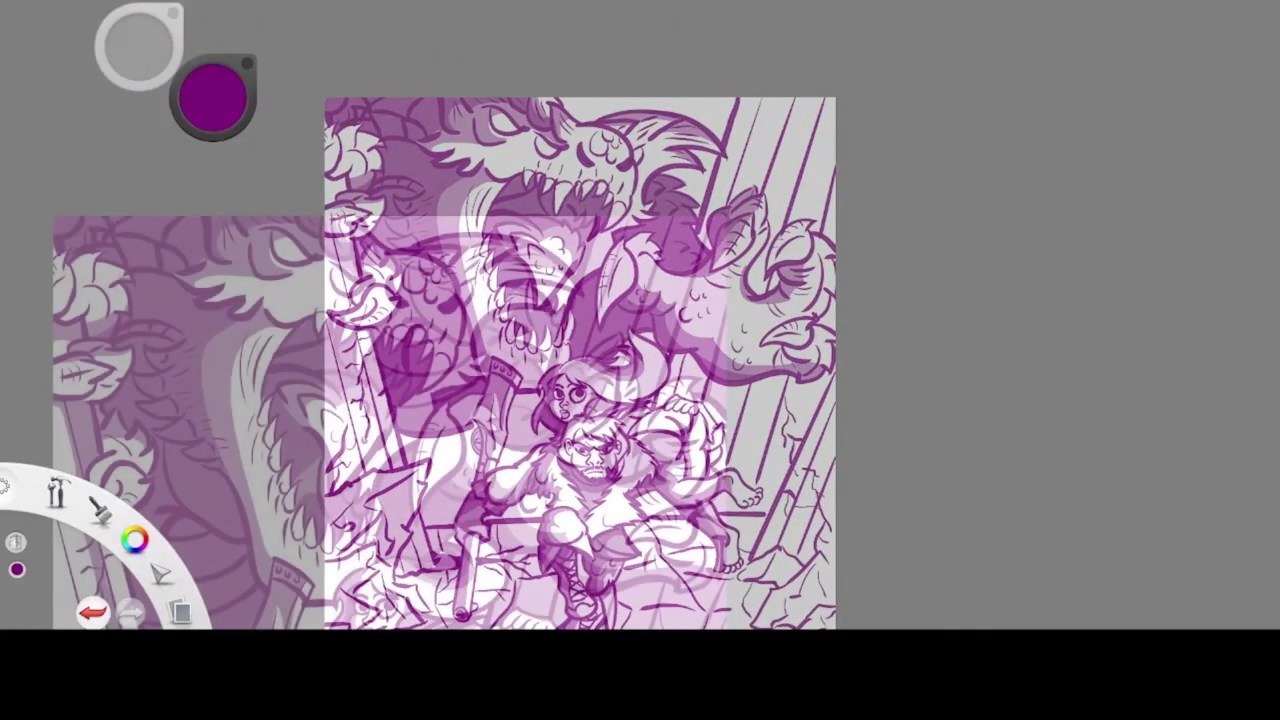
pyautogui.moveTo(572, 363)
pyautogui.mouseDown()
pyautogui.moveTo(589, 275)
pyautogui.moveTo(636, 222)
pyautogui.moveTo(617, 168)
pyautogui.mouseUp()
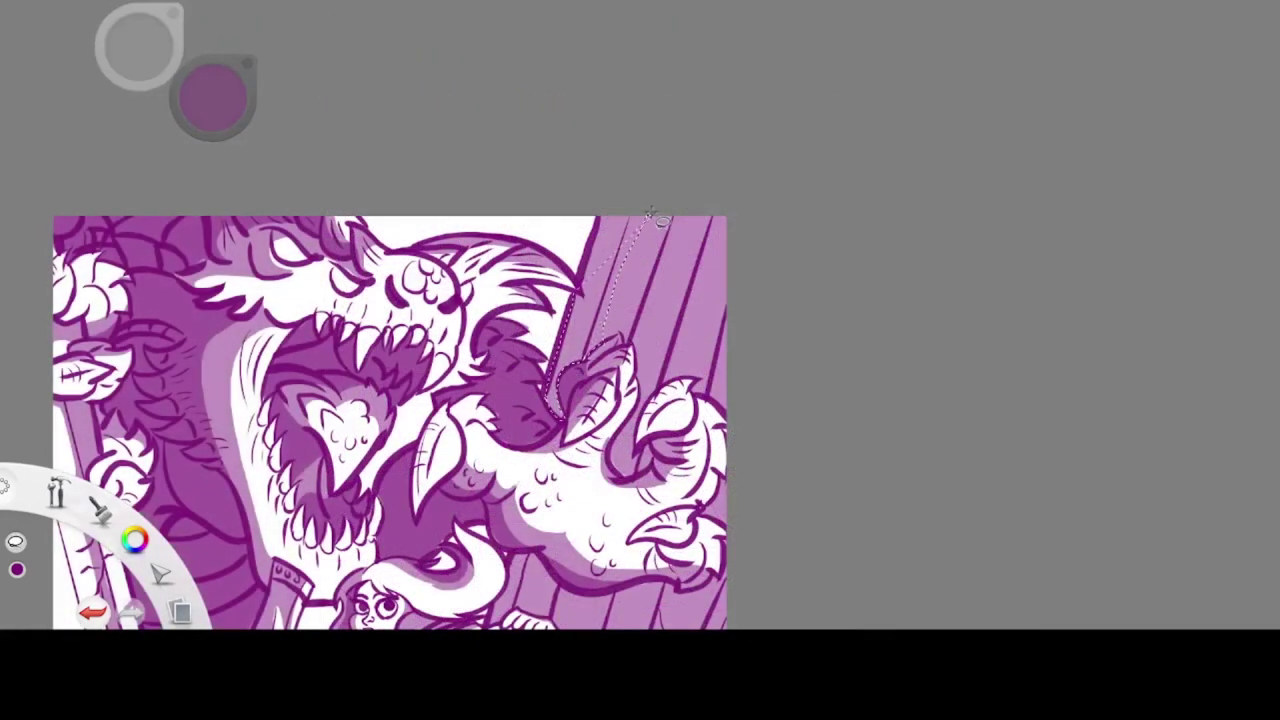
pyautogui.moveTo(659, 68)
pyautogui.mouseDown()
pyautogui.moveTo(732, 216)
pyautogui.moveTo(700, 340)
pyautogui.moveTo(646, 374)
pyautogui.mouseUp()
pyautogui.press('space')
pyautogui.moveTo(374, 119)
pyautogui.mouseDown()
pyautogui.moveTo(629, 491)
pyautogui.moveTo(651, 320)
pyautogui.mouseUp()
pyautogui.moveTo(504, 386)
pyautogui.mouseDown()
pyautogui.moveTo(529, 329)
pyautogui.moveTo(557, 329)
pyautogui.moveTo(542, 376)
pyautogui.moveTo(591, 452)
pyautogui.moveTo(617, 357)
pyautogui.moveTo(605, 440)
pyautogui.moveTo(490, 520)
pyautogui.moveTo(607, 537)
pyautogui.mouseUp()
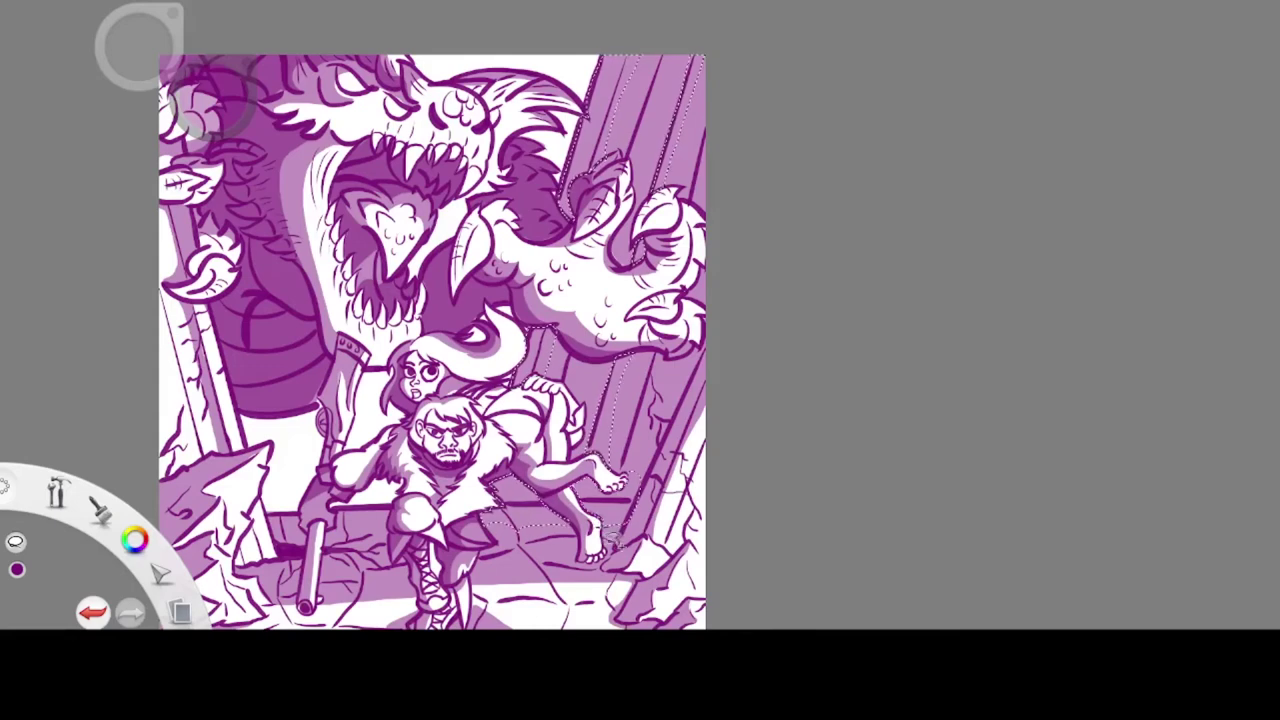
# Lasso the darker shadows on the floor, beneath the man and across the rubble, and fill them with darker purple
pyautogui.press('space')
pyautogui.moveTo(598, 447); pyautogui.dragTo(703, 337)
pyautogui.moveTo(562, 530)
pyautogui.mouseDown()
pyautogui.moveTo(685, 558)
pyautogui.moveTo(510, 573)
pyautogui.moveTo(520, 545)
pyautogui.mouseUp()
pyautogui.moveTo(329, 347)
pyautogui.mouseDown()
pyautogui.moveTo(292, 420)
pyautogui.moveTo(249, 421)
pyautogui.mouseUp()
pyautogui.hotkey('ctrl', 'z')
pyautogui.moveTo(312, 351)
pyautogui.mouseDown()
pyautogui.moveTo(274, 420)
pyautogui.moveTo(266, 470)
pyautogui.moveTo(311, 352)
pyautogui.mouseUp()
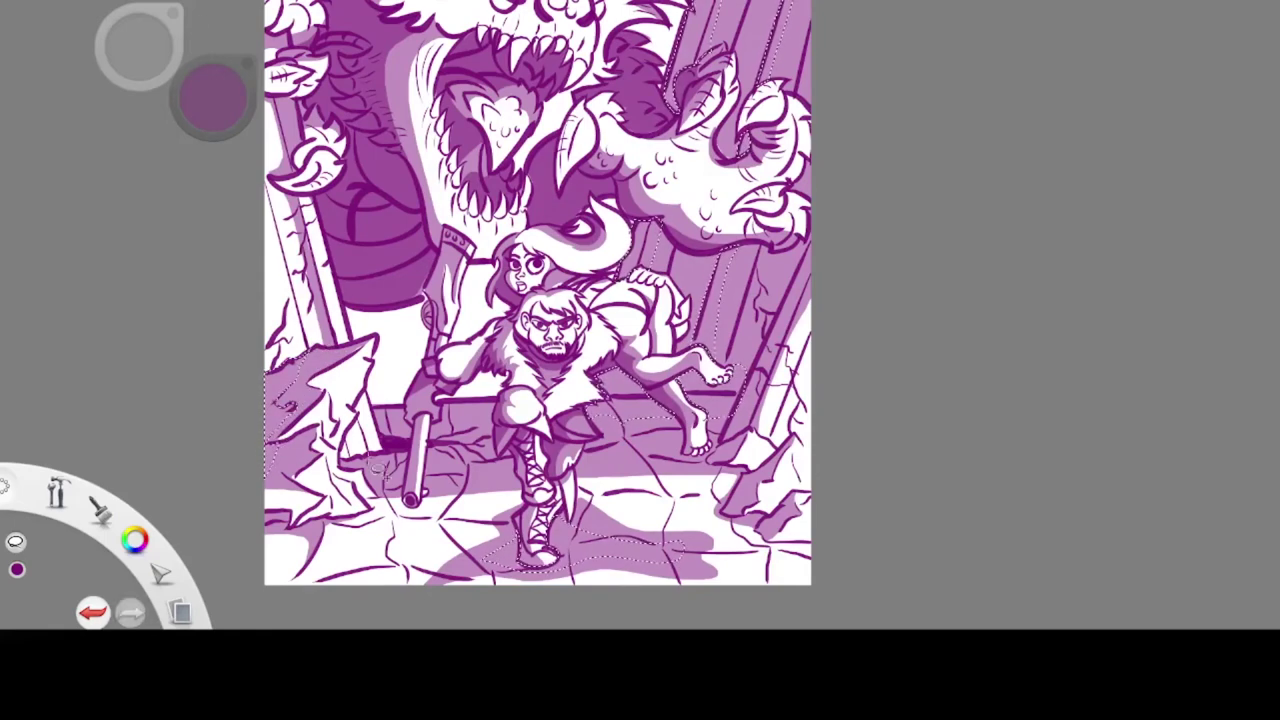
pyautogui.moveTo(362, 473); pyautogui.dragTo(376, 407)
pyautogui.moveTo(425, 470)
pyautogui.mouseDown()
pyautogui.moveTo(512, 454)
pyautogui.moveTo(497, 402)
pyautogui.moveTo(426, 466)
pyautogui.moveTo(702, 322)
pyautogui.mouseUp()
# Brush soft shading over the shadow edges on the creature's neck, mouth and arm and on the background columns
pyautogui.press('b')
pyautogui.moveTo(683, 20); pyautogui.dragTo(660, 130)
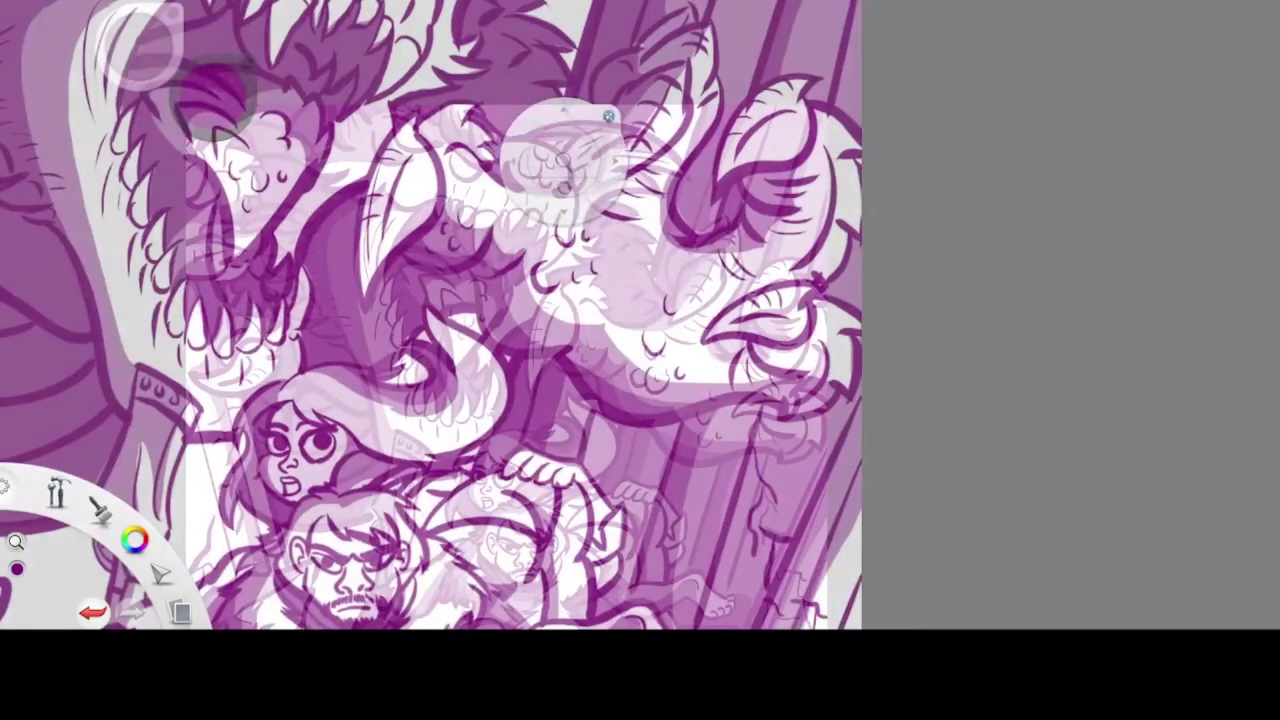
pyautogui.moveTo(384, 215)
pyautogui.mouseDown()
pyautogui.moveTo(360, 256)
pyautogui.moveTo(357, 312)
pyautogui.mouseUp()
pyautogui.moveTo(181, 290); pyautogui.dragTo(240, 520)
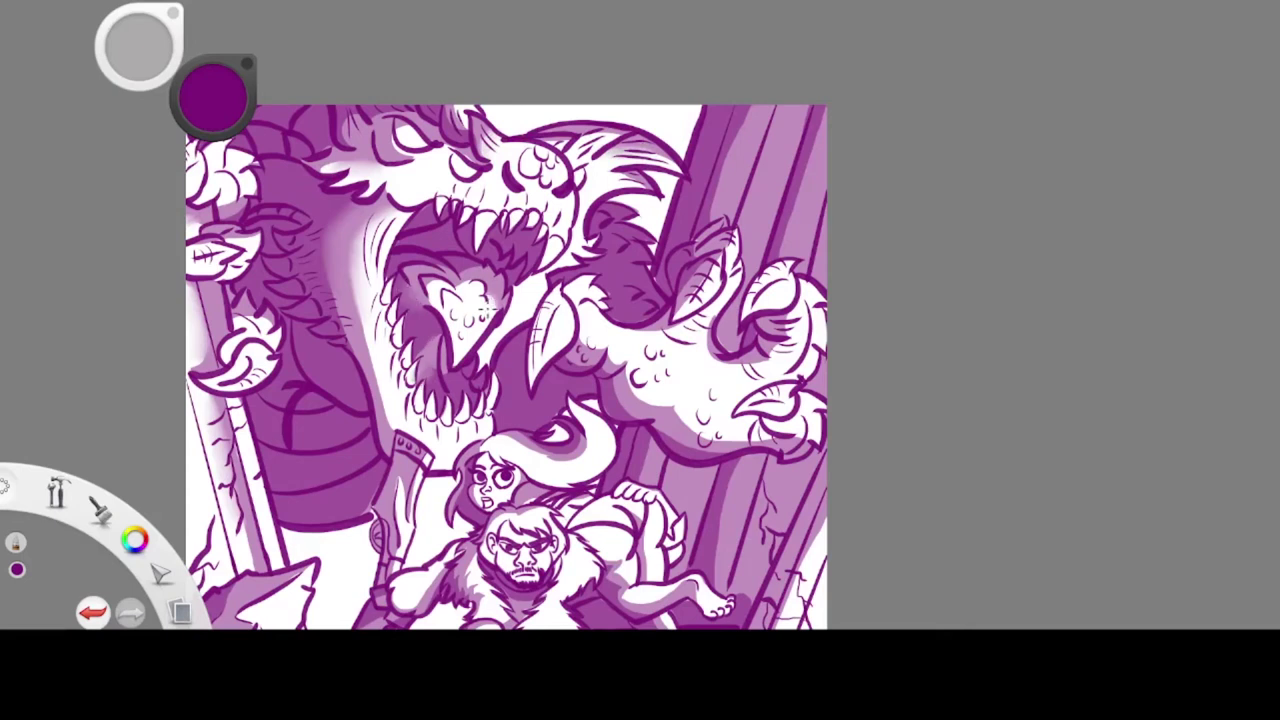
pyautogui.moveTo(625, 374); pyautogui.dragTo(691, 396)
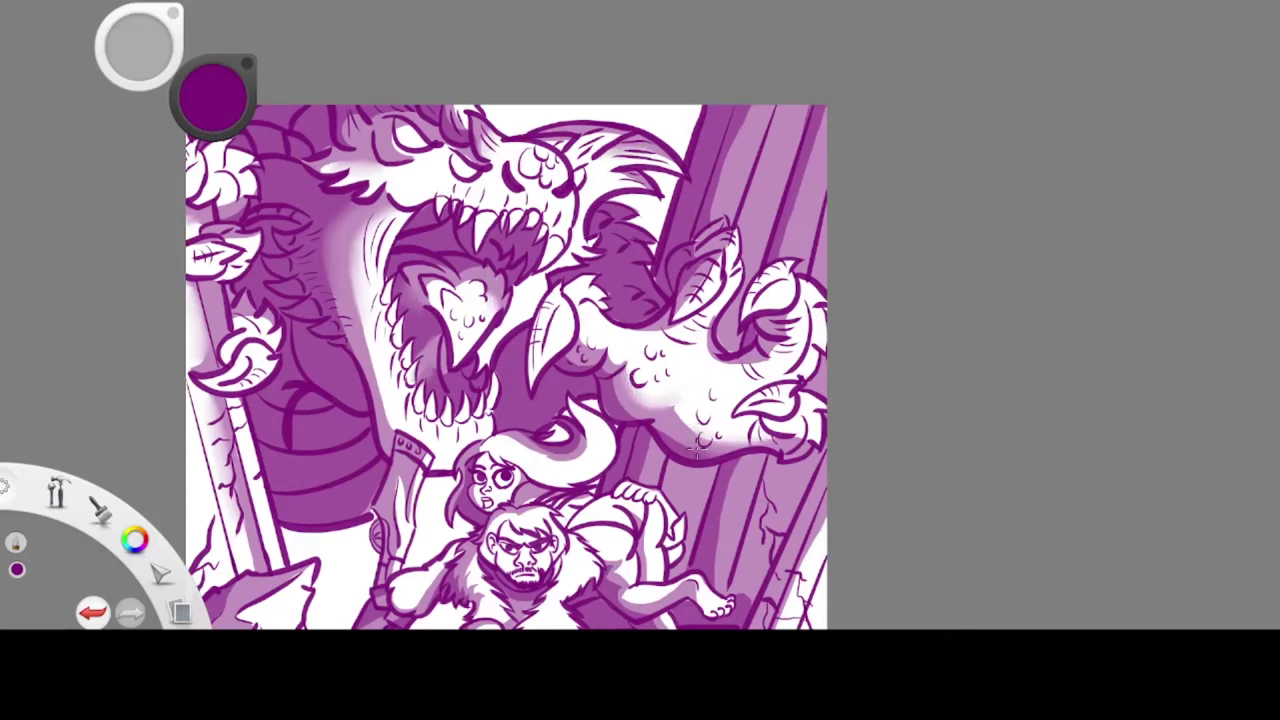
pyautogui.moveTo(750, 362); pyautogui.dragTo(711, 350)
pyautogui.moveTo(751, 108); pyautogui.dragTo(729, 168)
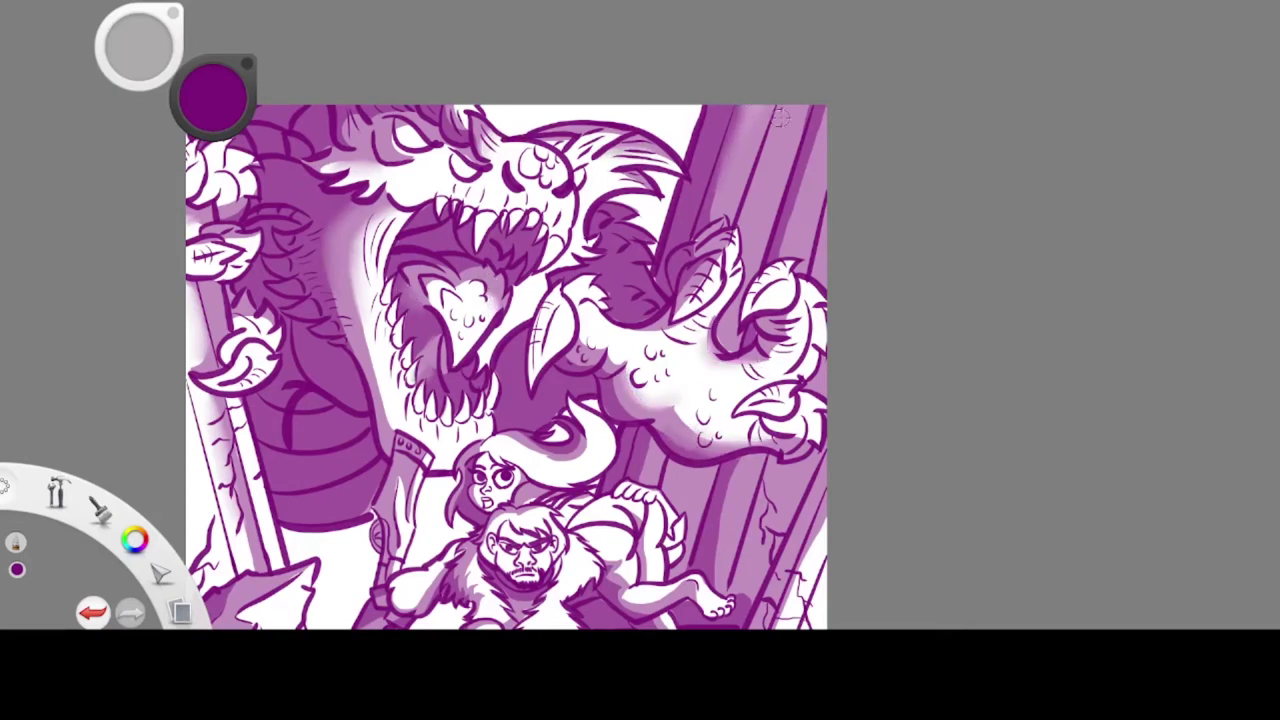
pyautogui.moveTo(818, 128); pyautogui.dragTo(814, 162)
# Soften the shadow edges on the floor tiles, beside the rubble and in the man's cast shadow
pyautogui.press('space')
pyautogui.moveTo(467, 340); pyautogui.dragTo(426, 75)
pyautogui.moveTo(700, 456)
pyautogui.mouseDown()
pyautogui.moveTo(560, 463)
pyautogui.moveTo(685, 460)
pyautogui.moveTo(669, 504)
pyautogui.mouseUp()
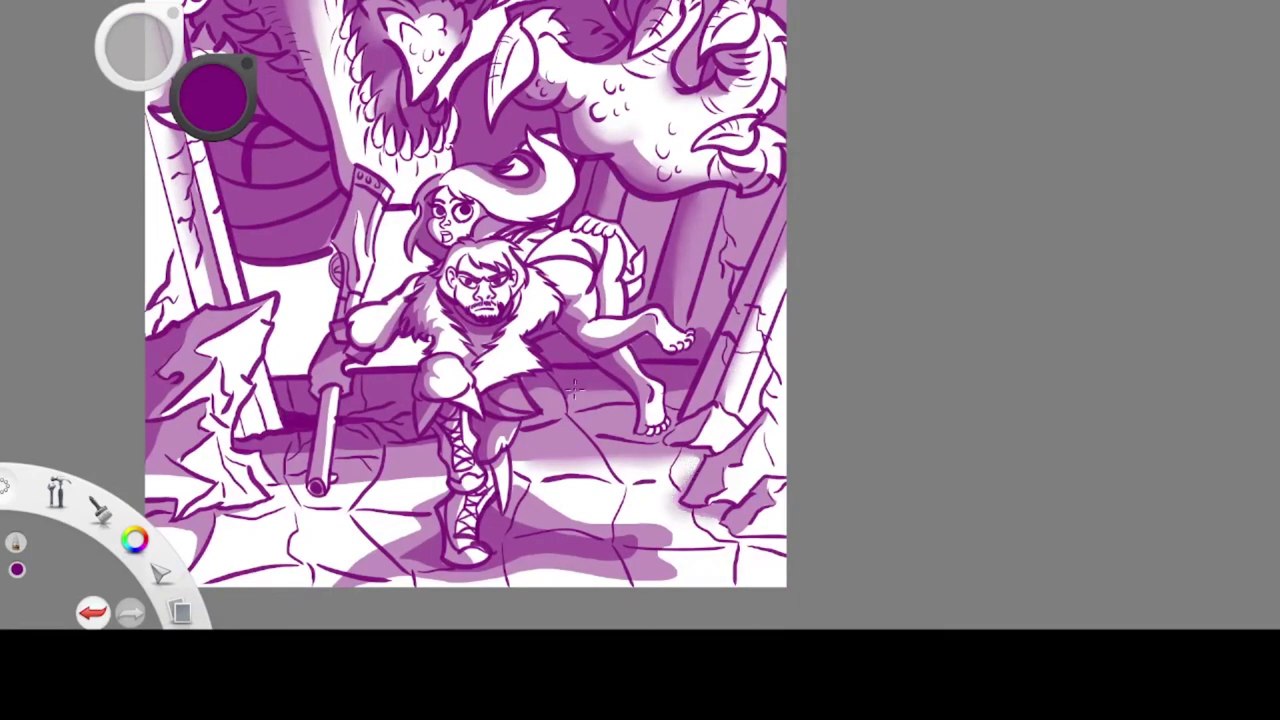
pyautogui.moveTo(540, 495)
pyautogui.mouseDown()
pyautogui.moveTo(665, 562)
pyautogui.moveTo(390, 580)
pyautogui.moveTo(438, 492)
pyautogui.moveTo(401, 558)
pyautogui.mouseUp()
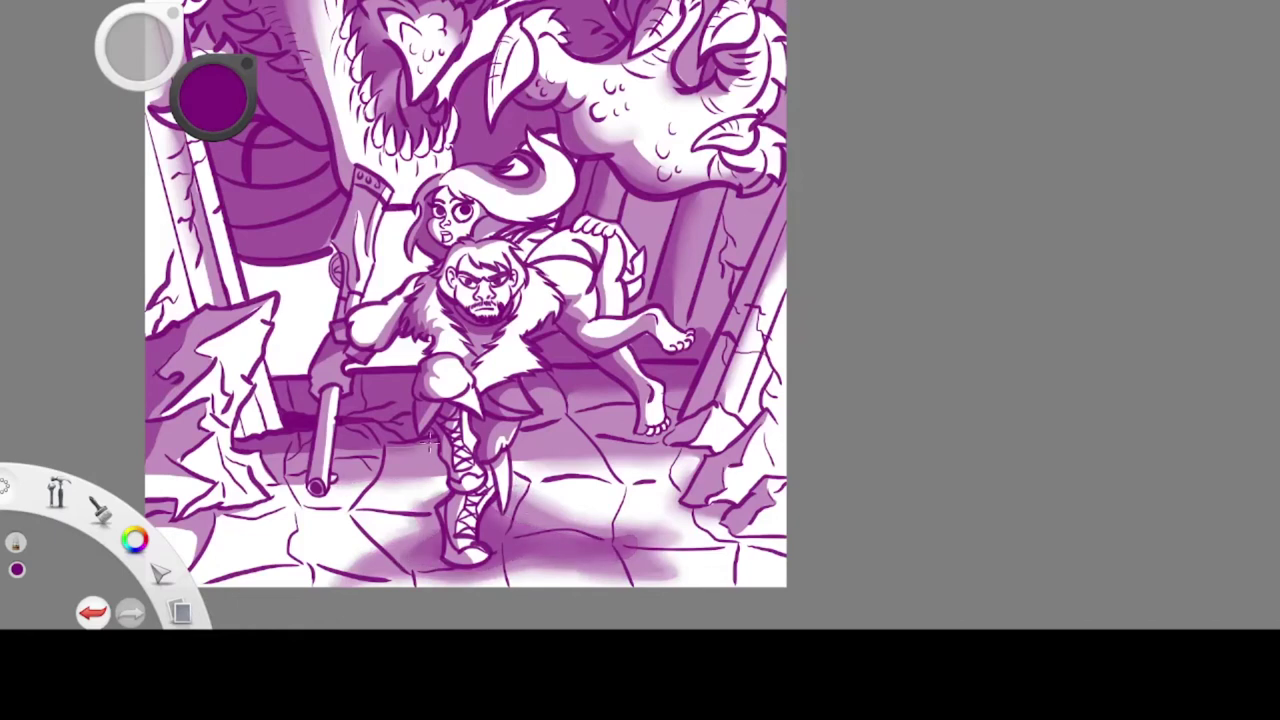
# Brush soft shading onto the gun stock, the man's arm and raised knee, and the woman's face
pyautogui.press('space')
pyautogui.moveTo(463, 356)
pyautogui.mouseDown()
pyautogui.moveTo(556, 297)
pyautogui.moveTo(516, 312)
pyautogui.moveTo(660, 325)
pyautogui.mouseUp()
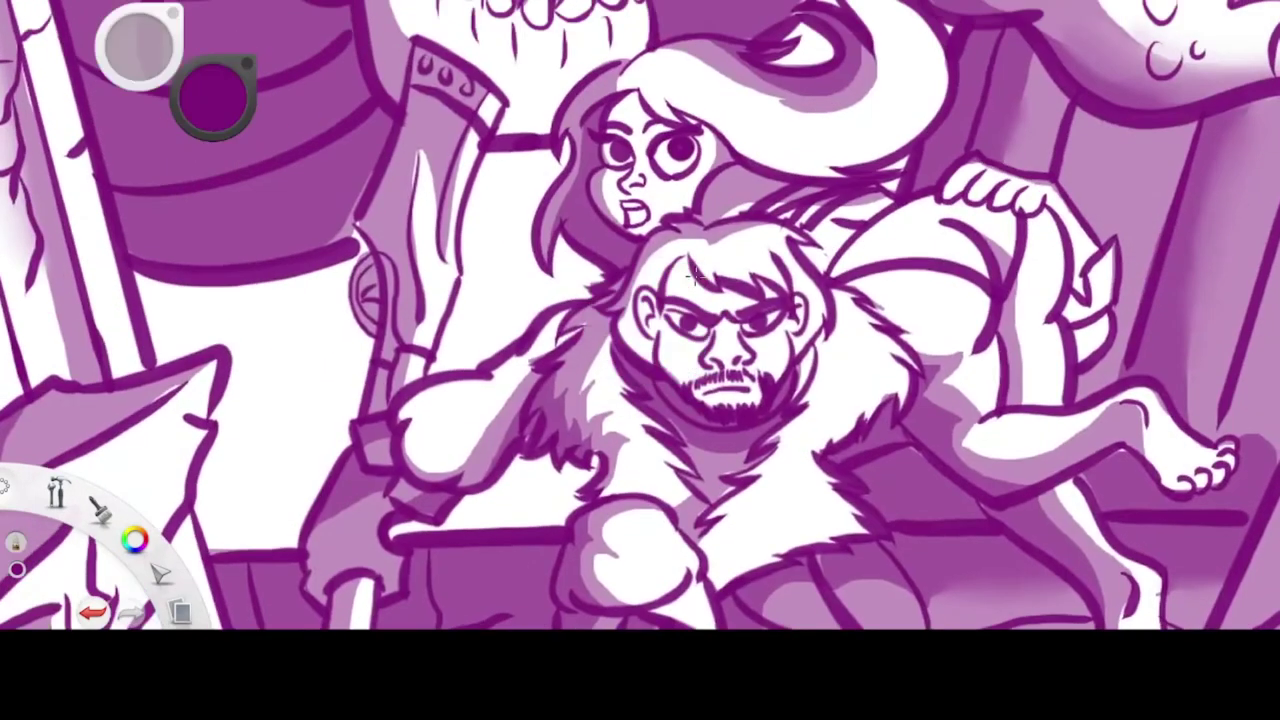
pyautogui.moveTo(453, 206); pyautogui.dragTo(468, 138)
pyautogui.moveTo(406, 385); pyautogui.dragTo(422, 320)
pyautogui.moveTo(444, 466); pyautogui.dragTo(508, 398)
pyautogui.moveTo(408, 455); pyautogui.dragTo(476, 447)
pyautogui.moveTo(661, 515); pyautogui.dragTo(573, 570)
pyautogui.moveTo(609, 211); pyautogui.dragTo(610, 177)
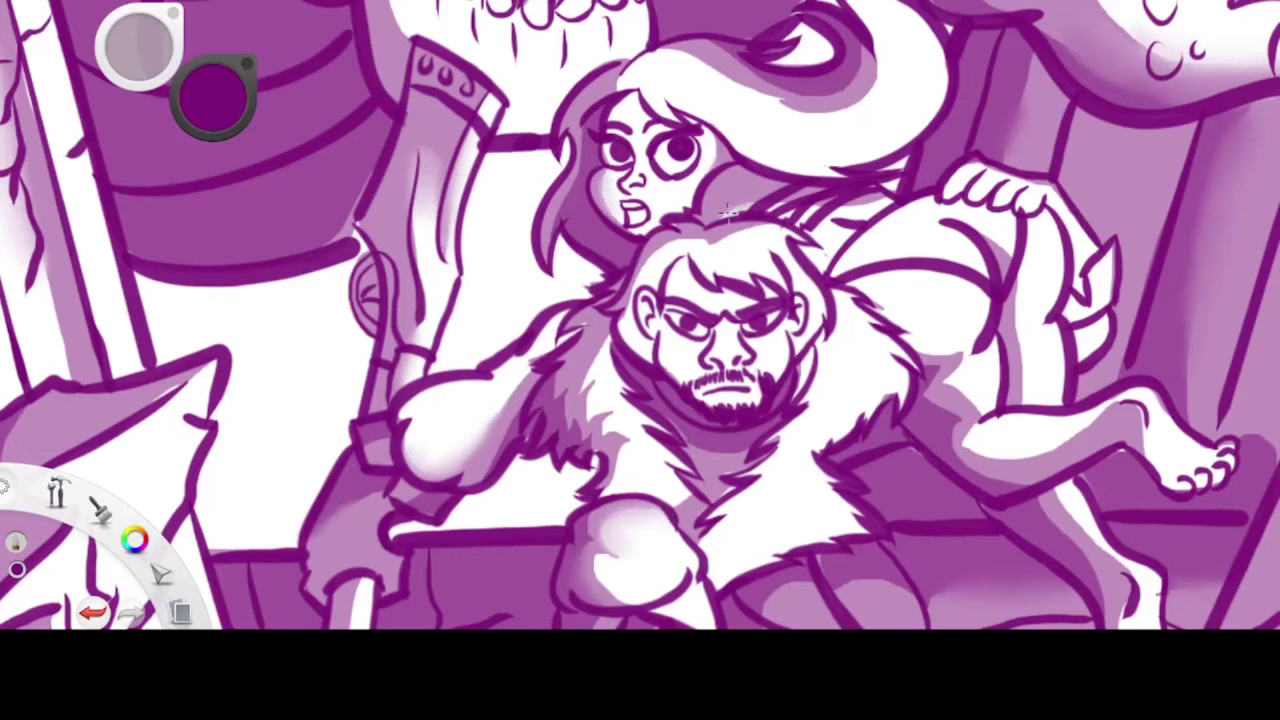
# Brush soft shading onto the woman's hips, legs and feet and the man's rear leg
pyautogui.moveTo(918, 368); pyautogui.dragTo(955, 343)
pyautogui.moveTo(928, 385)
pyautogui.mouseDown()
pyautogui.moveTo(962, 400)
pyautogui.moveTo(980, 450)
pyautogui.moveTo(967, 453)
pyautogui.mouseUp()
pyautogui.moveTo(1017, 321); pyautogui.dragTo(1022, 394)
pyautogui.moveTo(899, 441); pyautogui.dragTo(575, 266)
pyautogui.moveTo(720, 316)
pyautogui.mouseDown()
pyautogui.moveTo(780, 405)
pyautogui.moveTo(798, 498)
pyautogui.mouseUp()
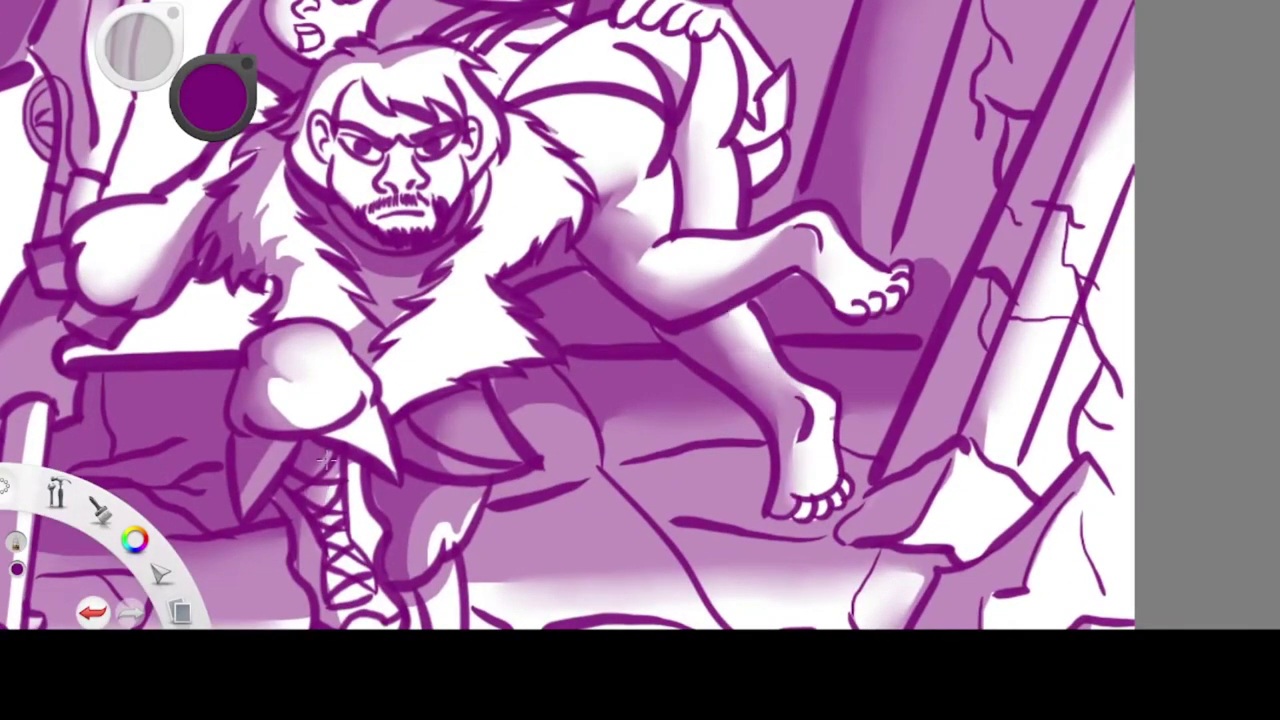
pyautogui.moveTo(436, 545)
pyautogui.mouseDown()
pyautogui.moveTo(410, 560)
pyautogui.moveTo(432, 532)
pyautogui.mouseUp()
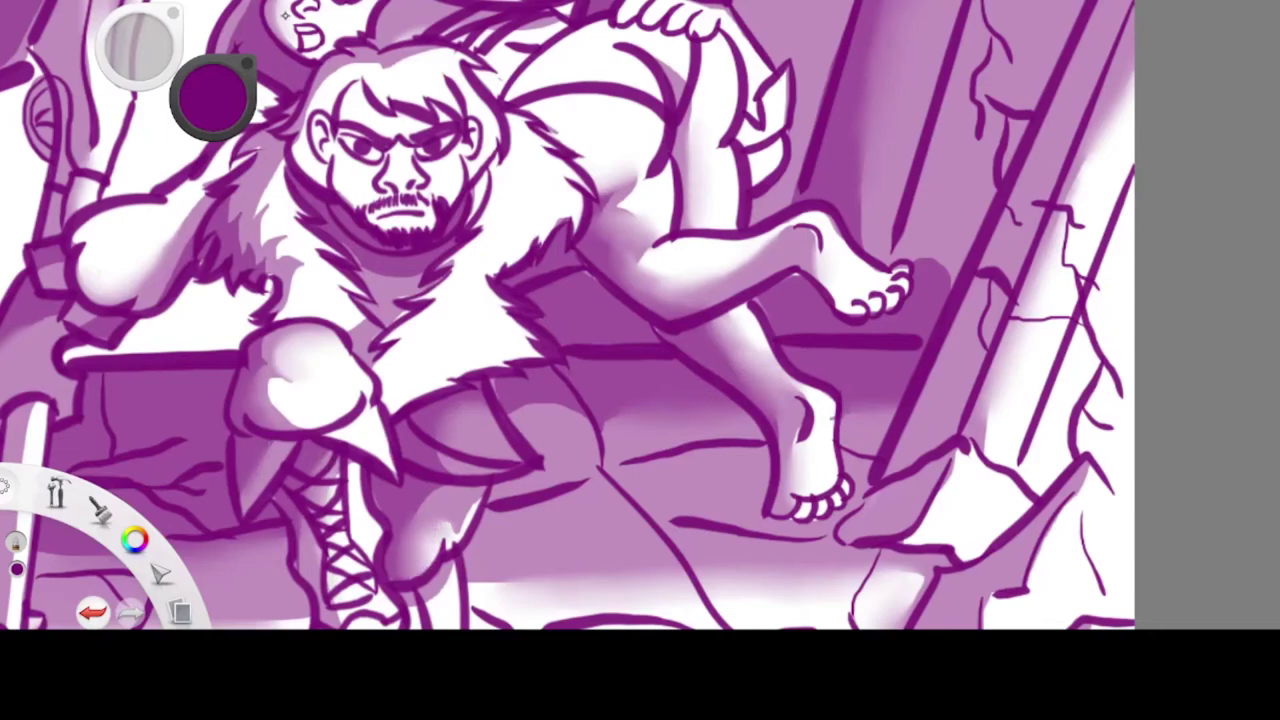
# Recolour the purple line art and shading of the creature's head and the upper background to black and grey with a large brush
pyautogui.moveTo(620, 387); pyautogui.dragTo(595, 222)
pyautogui.moveTo(373, 83); pyautogui.dragTo(443, 575)
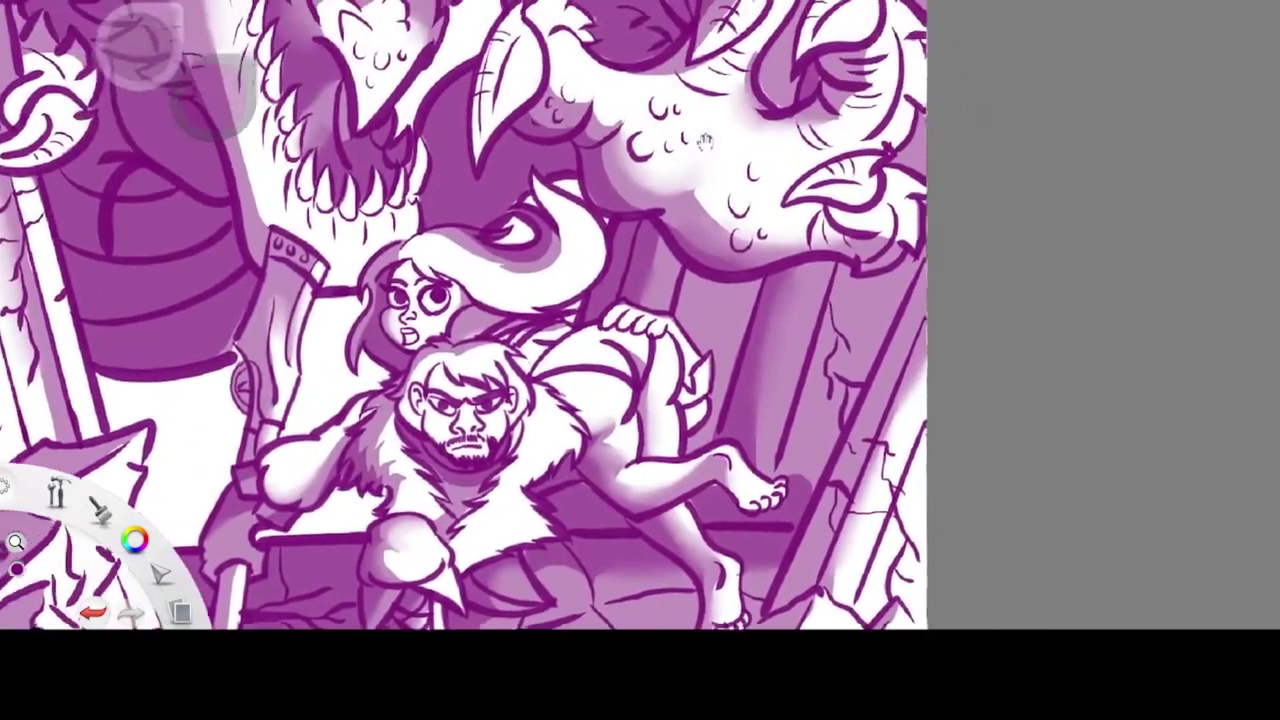
pyautogui.moveTo(706, 140); pyautogui.dragTo(666, 249)
pyautogui.moveTo(666, 249); pyautogui.dragTo(661, 273)
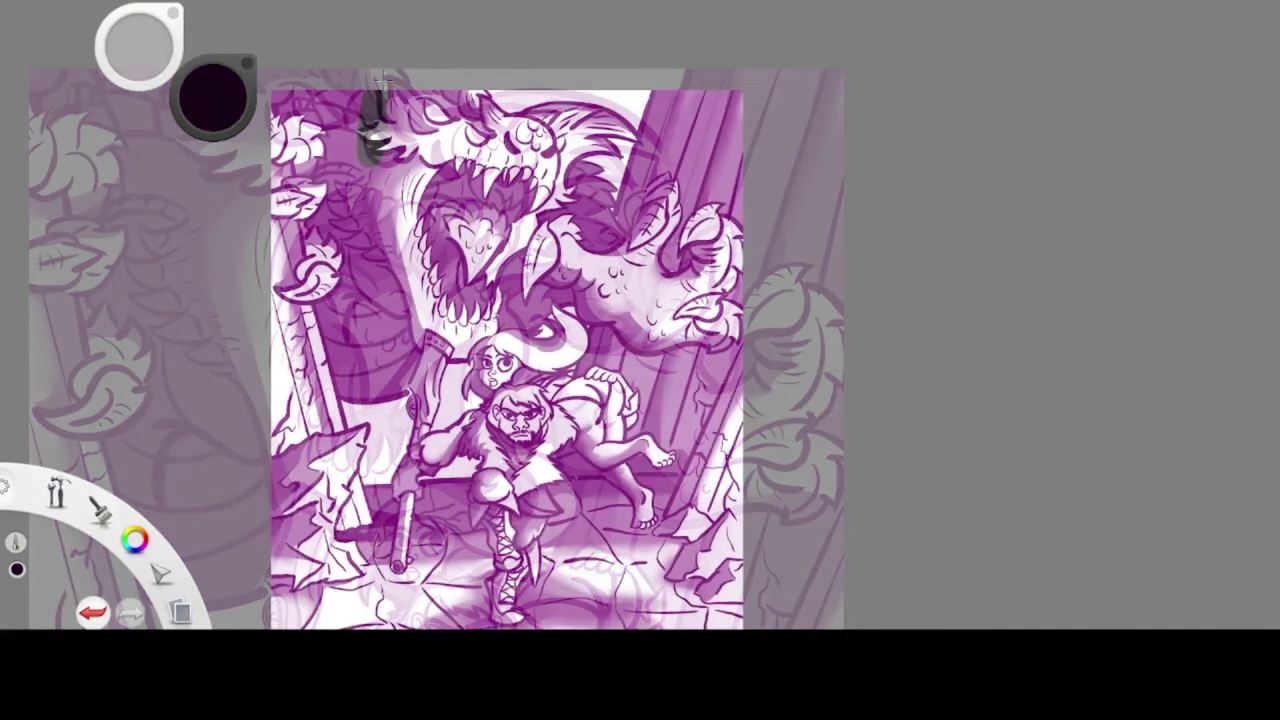
pyautogui.moveTo(516, 150)
pyautogui.mouseDown()
pyautogui.moveTo(652, 150)
pyautogui.moveTo(535, 215)
pyautogui.moveTo(404, 185)
pyautogui.mouseUp()
pyautogui.moveTo(384, 80)
pyautogui.mouseDown()
pyautogui.moveTo(318, 112)
pyautogui.moveTo(284, 272)
pyautogui.moveTo(330, 210)
pyautogui.moveTo(484, 286)
pyautogui.moveTo(620, 222)
pyautogui.moveTo(716, 126)
pyautogui.mouseUp()
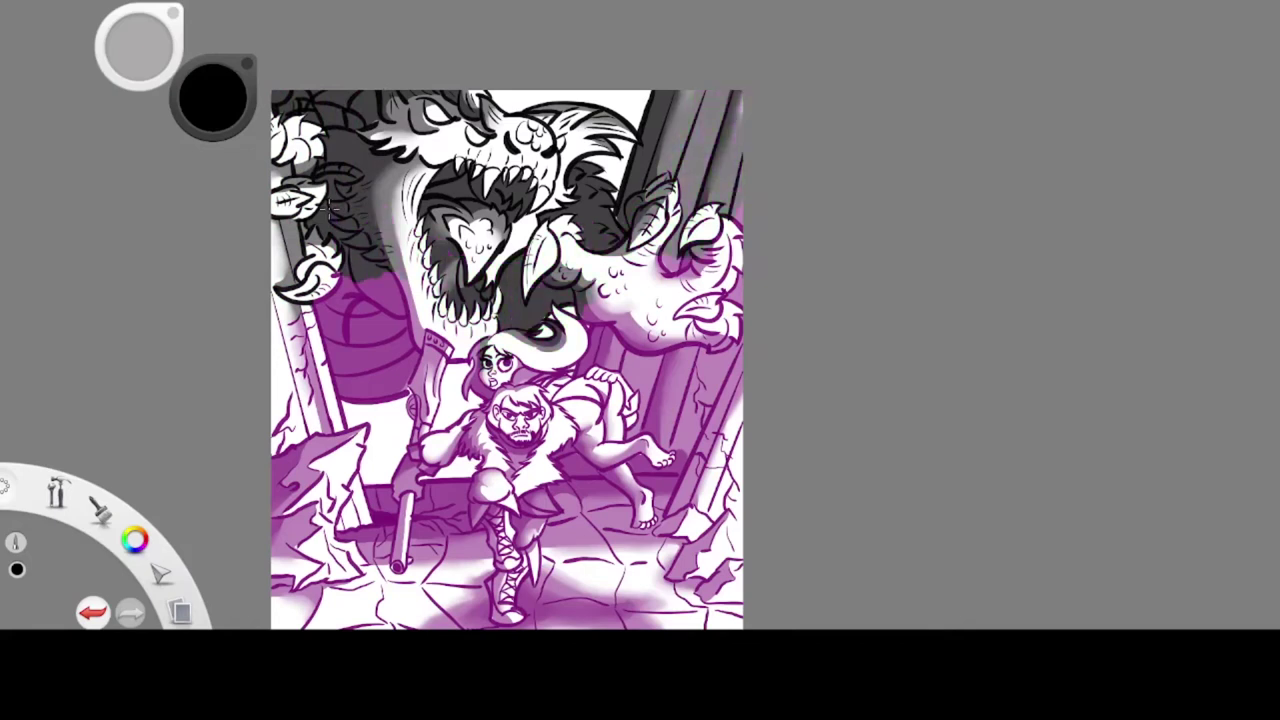
# Brush black over the remaining purple artwork on the columns, figures, rubble and floor tiles
pyautogui.moveTo(720, 540)
pyautogui.mouseDown()
pyautogui.moveTo(690, 330)
pyautogui.moveTo(635, 395)
pyautogui.moveTo(655, 495)
pyautogui.mouseUp()
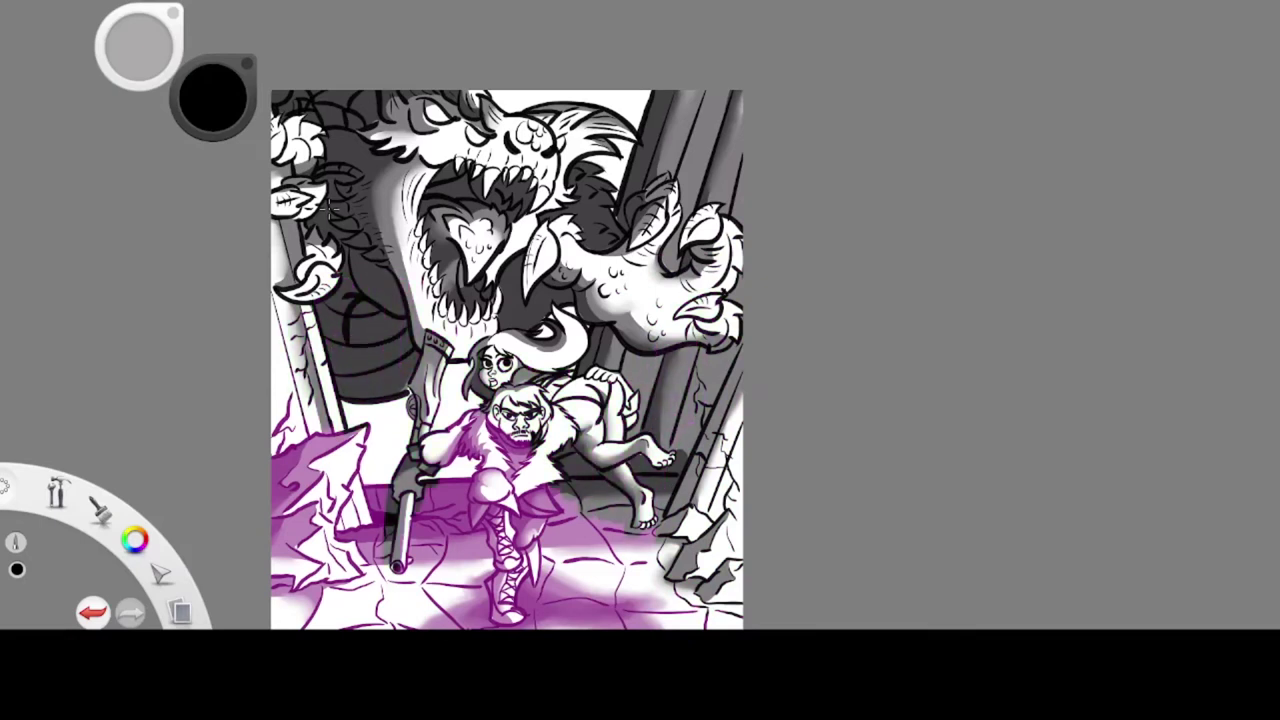
pyautogui.moveTo(330, 209); pyautogui.dragTo(332, 111)
pyautogui.moveTo(278, 301)
pyautogui.mouseDown()
pyautogui.moveTo(312, 505)
pyautogui.moveTo(355, 390)
pyautogui.moveTo(338, 505)
pyautogui.mouseUp()
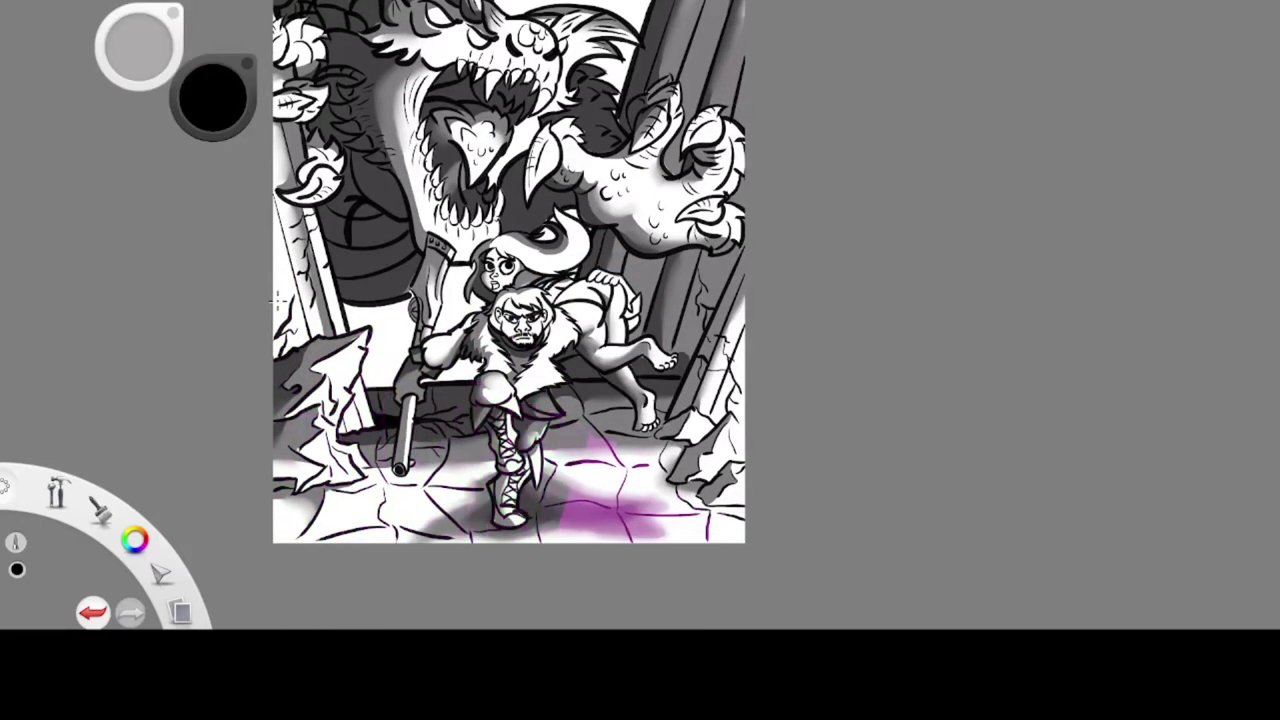
# Lasso the background region between the side pillars, from the upper canvas edge down to the floor line
pyautogui.press('space')
pyautogui.moveTo(469, 333)
pyautogui.mouseDown()
pyautogui.moveTo(543, 137)
pyautogui.moveTo(571, 414)
pyautogui.mouseUp()
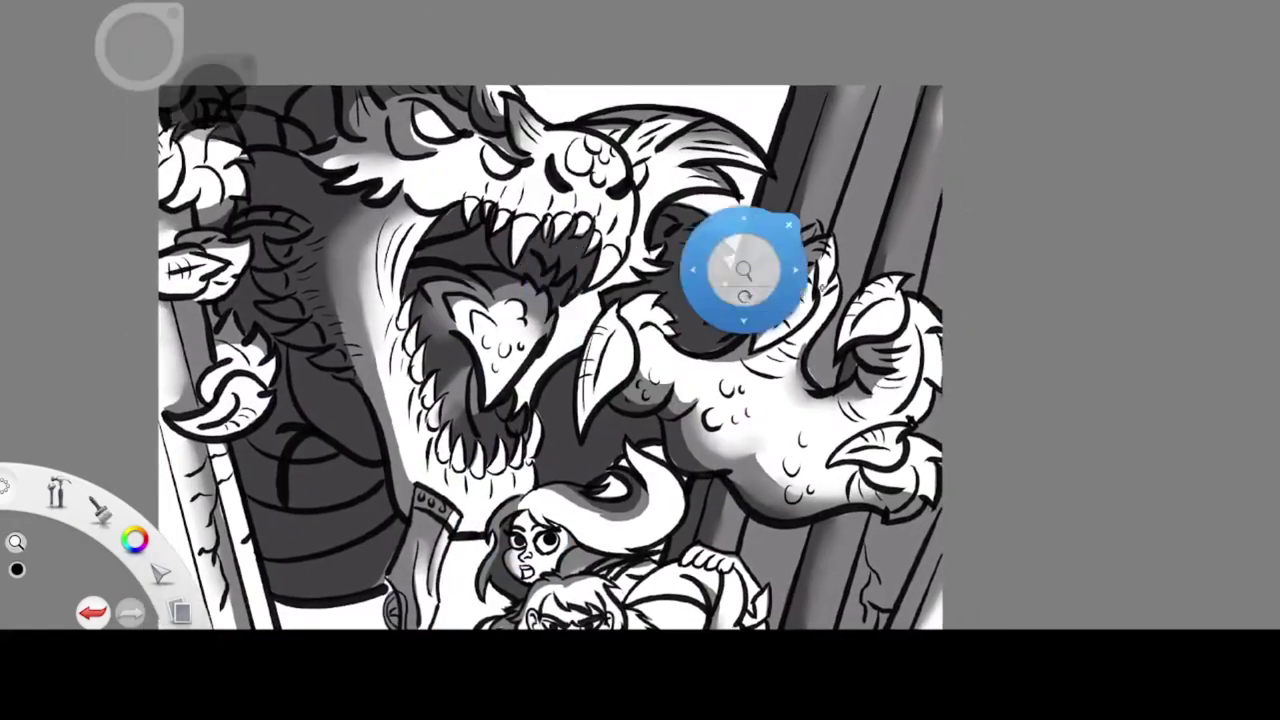
pyautogui.moveTo(837, 543); pyautogui.dragTo(746, 437)
pyautogui.moveTo(713, 620); pyautogui.dragTo(680, 404)
pyautogui.moveTo(214, 340); pyautogui.dragTo(302, 625)
pyautogui.moveTo(618, 256); pyautogui.dragTo(643, 208)
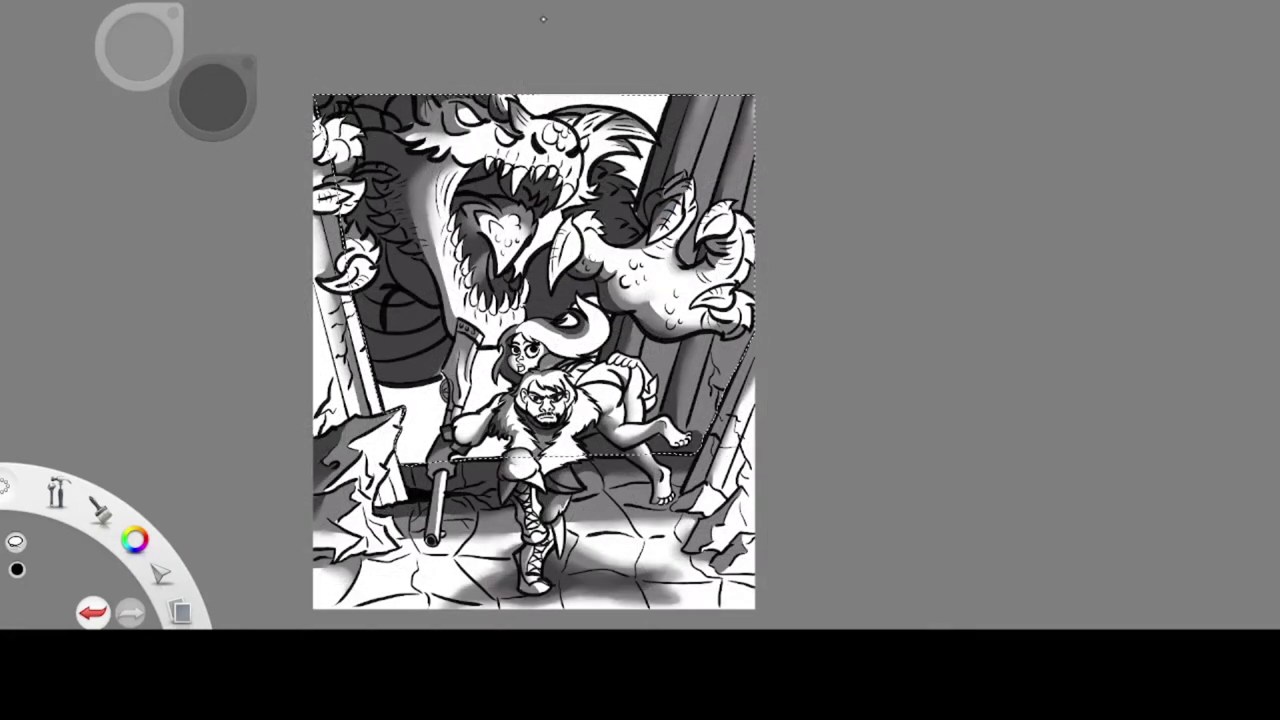
# Fill the selected background region with a dark brown and clear the selection
pyautogui.click(228, 94)
pyautogui.click(437, 406)
pyautogui.moveTo(203, 128); pyautogui.dragTo(206, 133)
pyautogui.click(428, 278)
pyautogui.hotkey('ctrl', 'd')
# Select the remaining foreground area and fill it with a radial gradient from white to grey, centred behind the figures
pyautogui.press('l')
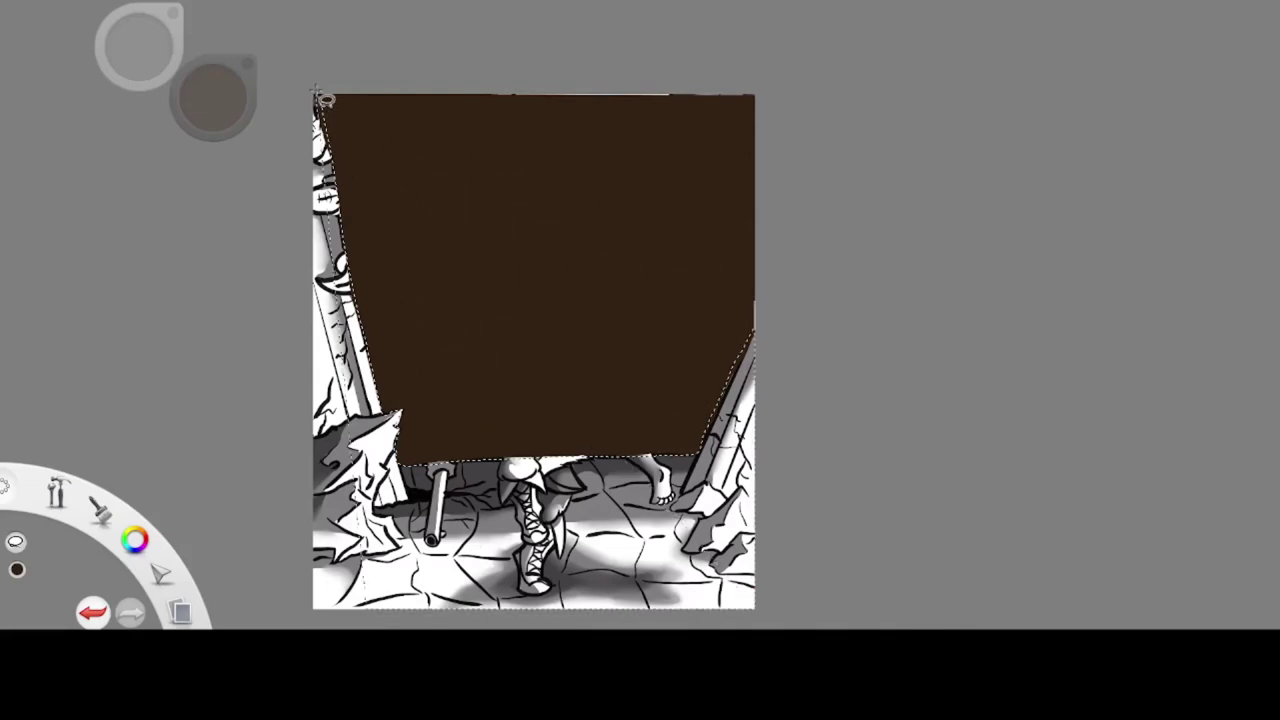
pyautogui.press('g')
pyautogui.moveTo(532, 254)
pyautogui.mouseDown()
pyautogui.moveTo(517, 351)
pyautogui.moveTo(372, 592)
pyautogui.mouseUp()
pyautogui.moveTo(532, 254)
pyautogui.mouseDown()
pyautogui.moveTo(550, 333)
pyautogui.moveTo(549, 306)
pyautogui.mouseUp()
pyautogui.moveTo(461, 451); pyautogui.dragTo(426, 507)
pyautogui.moveTo(549, 306); pyautogui.dragTo(553, 360)
pyautogui.moveTo(427, 523); pyautogui.dragTo(415, 536)
pyautogui.moveTo(372, 592); pyautogui.dragTo(482, 612)
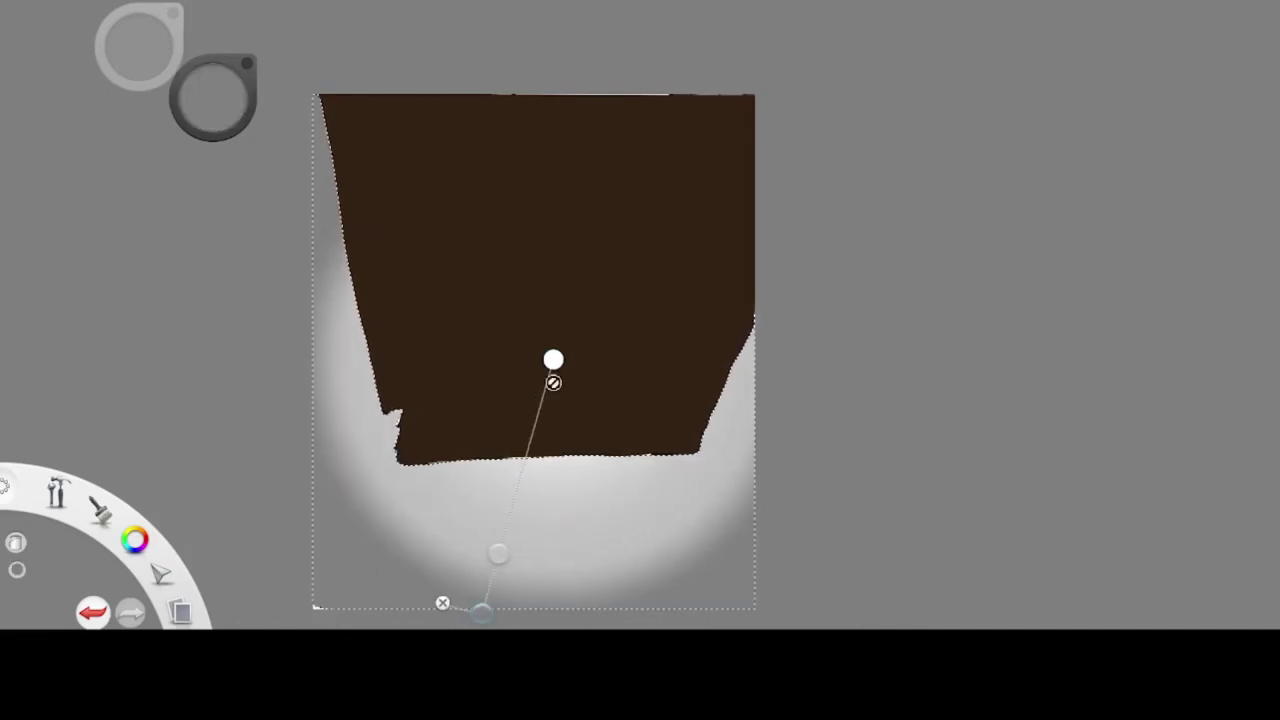
pyautogui.moveTo(553, 360); pyautogui.dragTo(551, 352)
pyautogui.moveTo(497, 561); pyautogui.dragTo(498, 562)
# Recolour the radial gradient's centre stop to a medium brown and select its middle stop
pyautogui.click(551, 354)
pyautogui.click(215, 98)
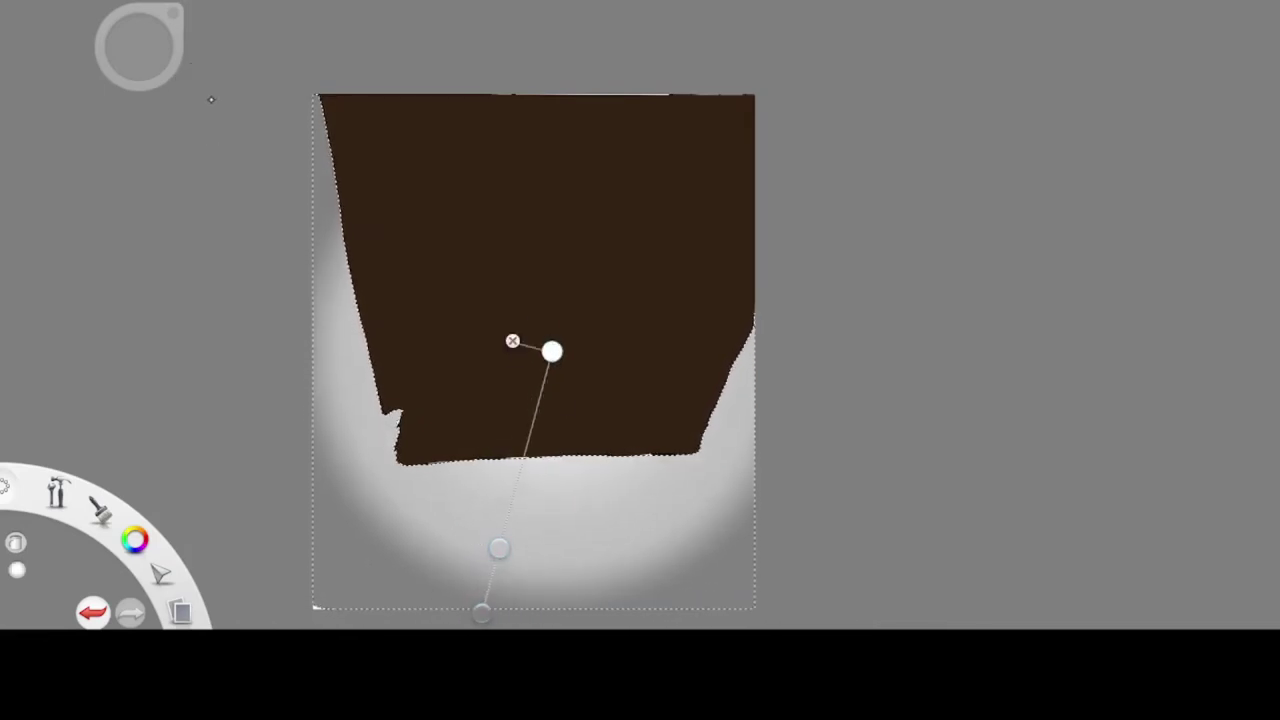
pyautogui.click(211, 72)
pyautogui.moveTo(193, 113); pyautogui.dragTo(212, 97)
pyautogui.click(499, 548)
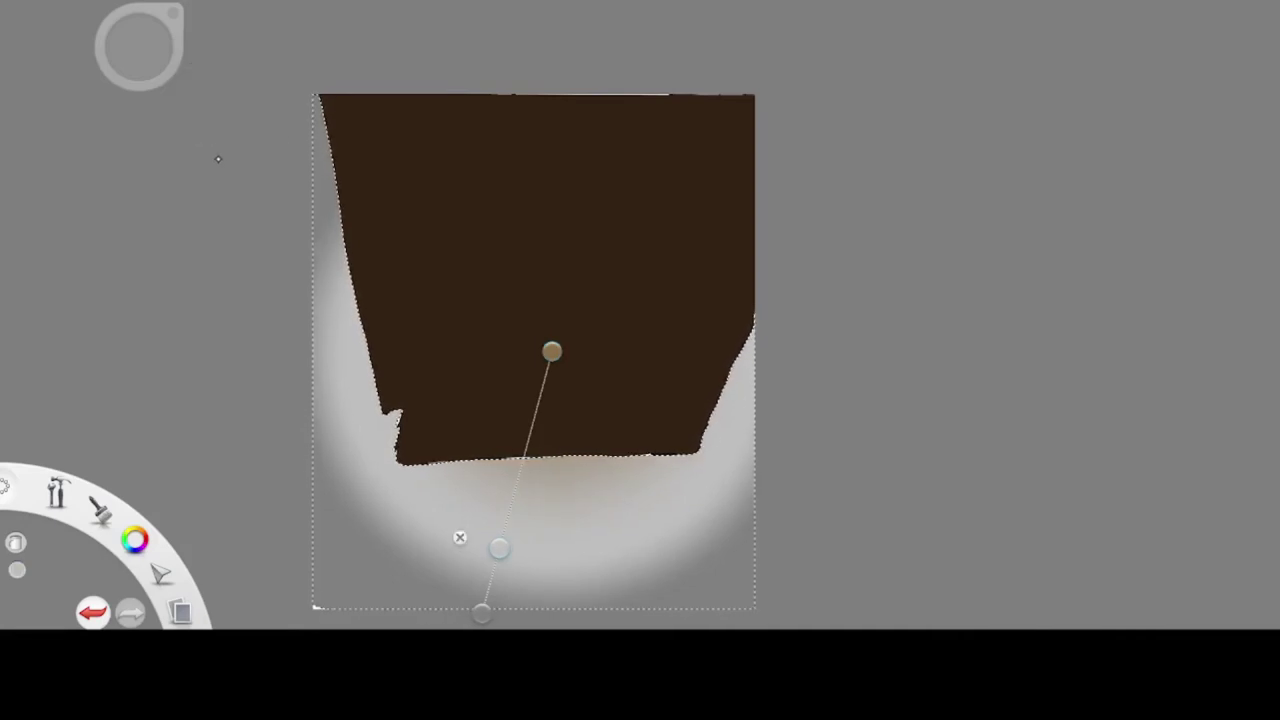